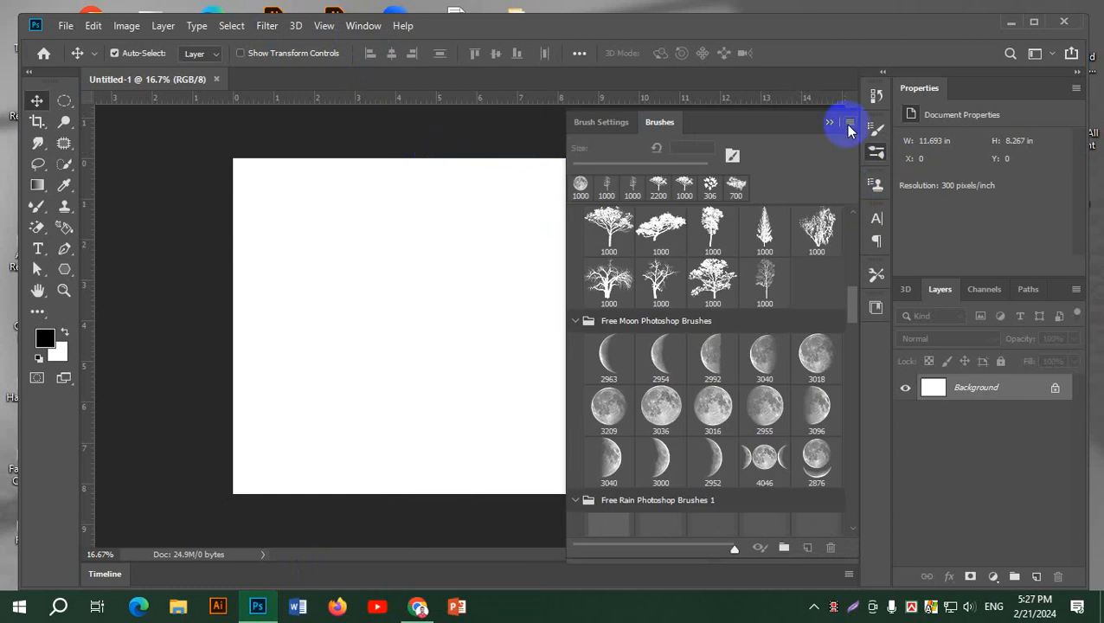
# Import the brush set 20 Christmas tree Brushes.abr from the Brush folder on the Desktop
pyautogui.click(848, 126)
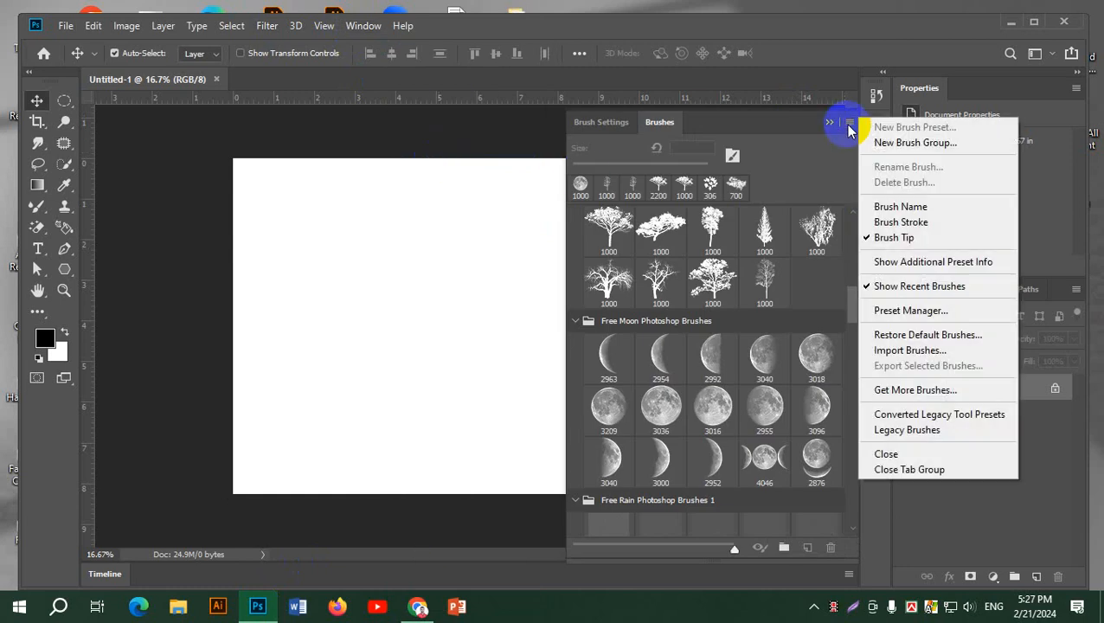
pyautogui.click(940, 348)
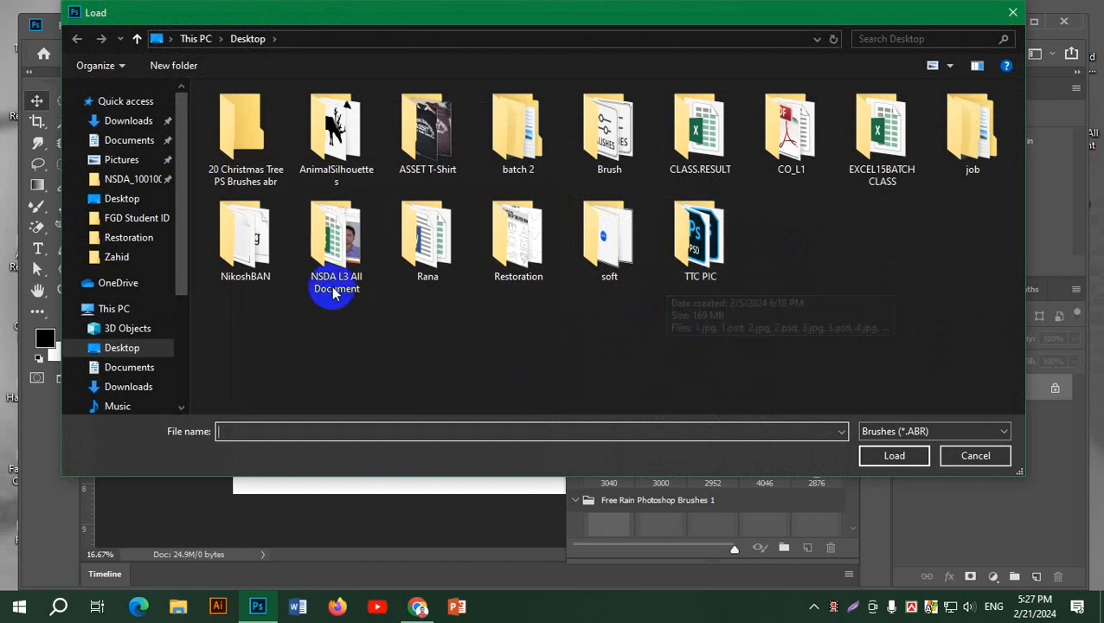
pyautogui.doubleClick(608, 135)
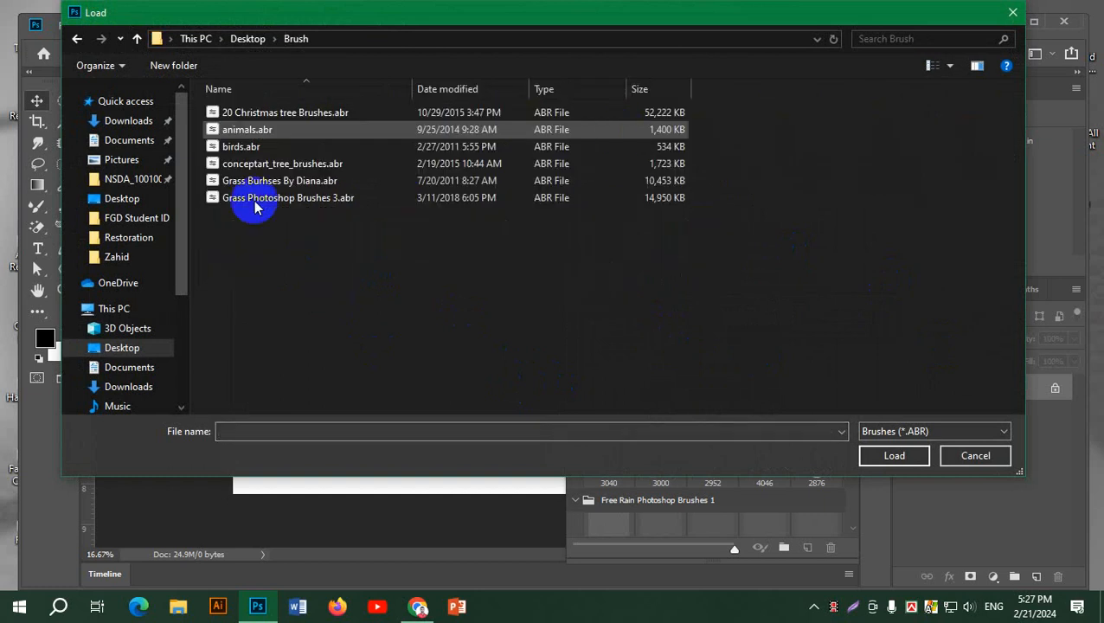
pyautogui.click(247, 112)
pyautogui.click(247, 134)
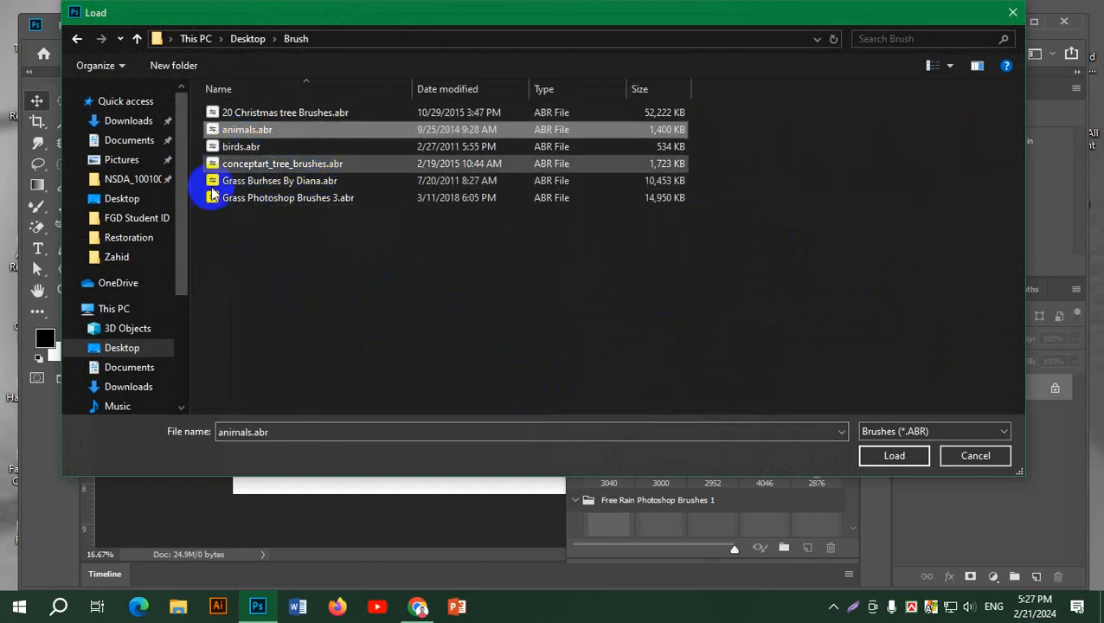
pyautogui.click(239, 146)
pyautogui.click(264, 113)
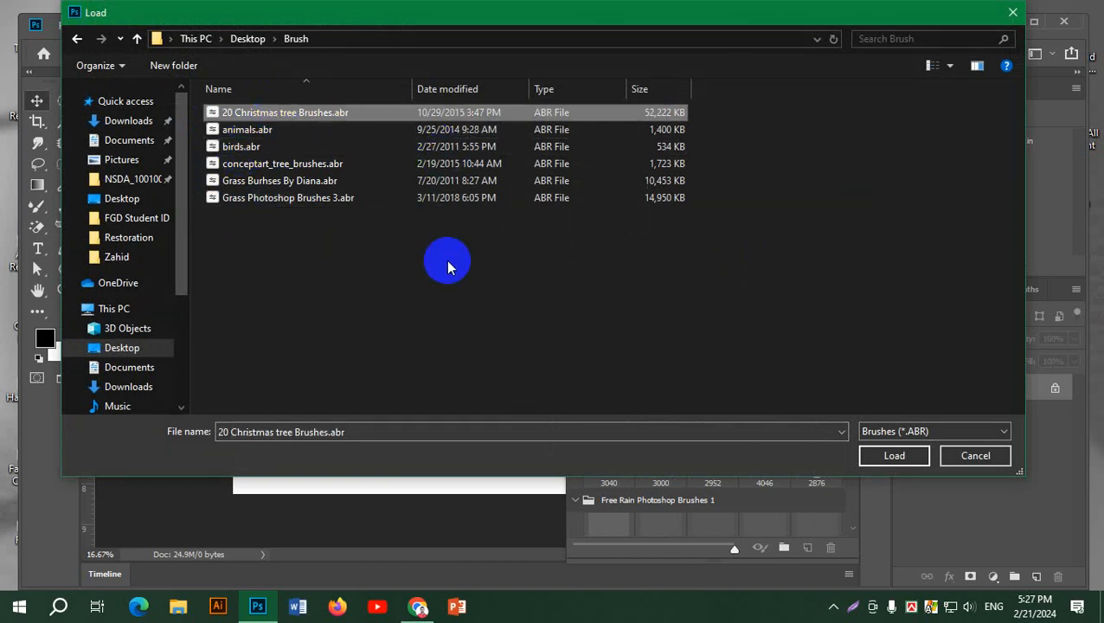
pyautogui.click(899, 455)
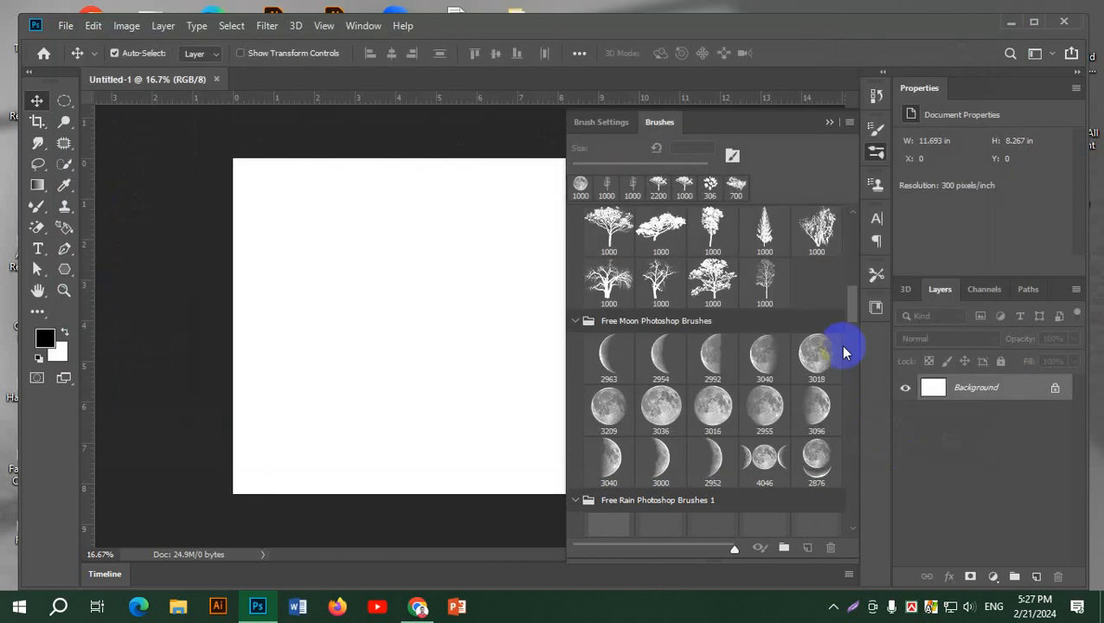
# Expand the 20 Christmas tree Brushes group and choose the third tree brush in its first row
pyautogui.moveTo(852, 391); pyautogui.dragTo(856, 568)
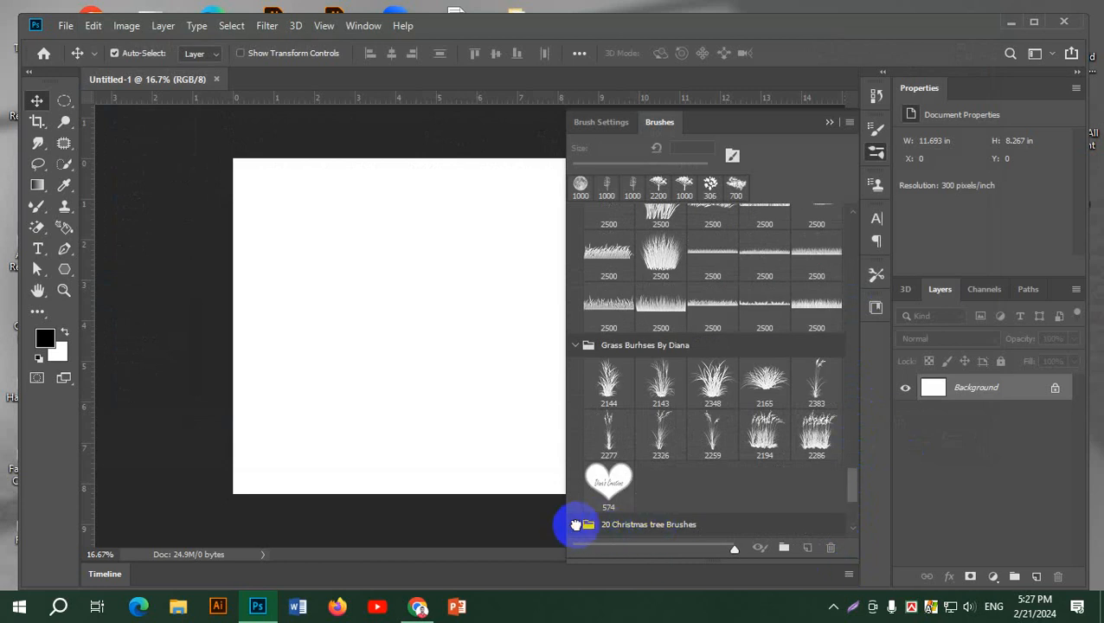
pyautogui.click(575, 524)
pyautogui.scroll(-5, 749, 481)
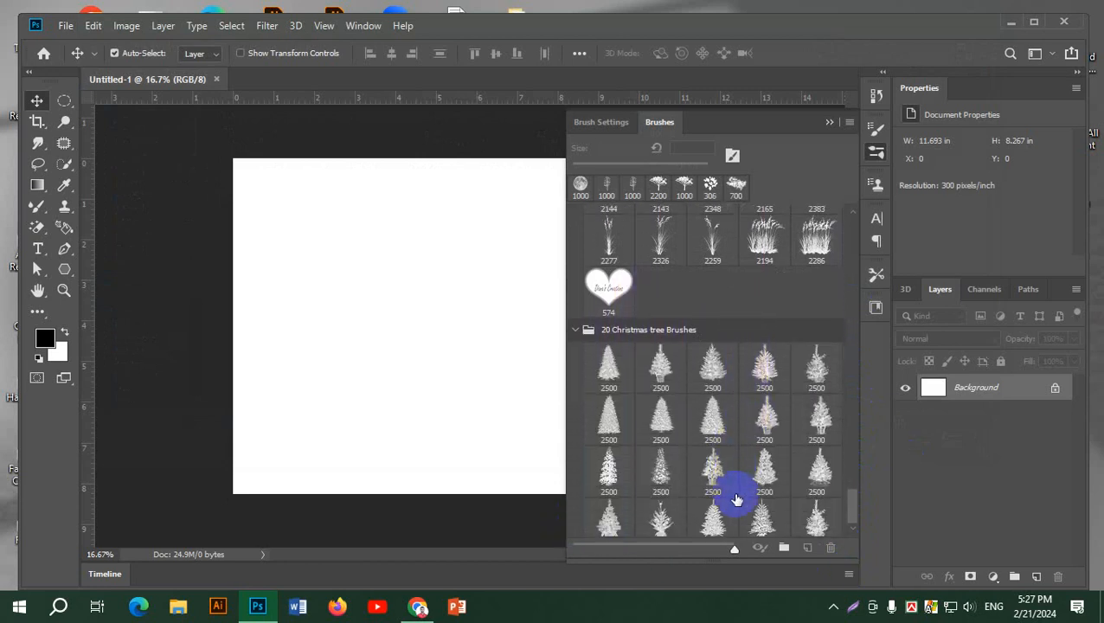
pyautogui.scroll(-1, 742, 497)
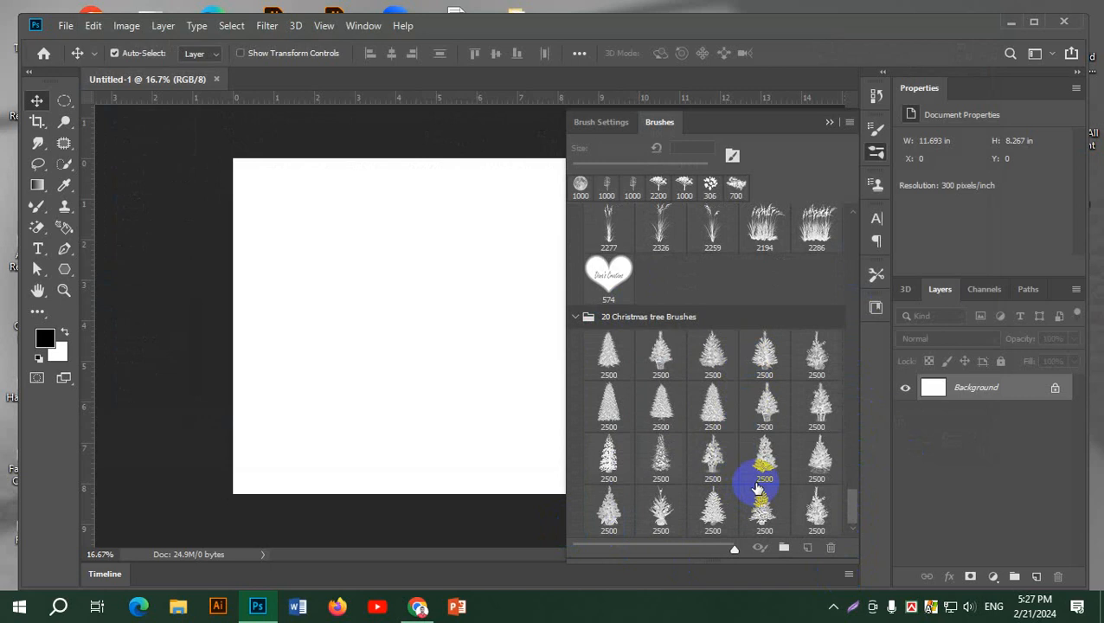
pyautogui.click(757, 489)
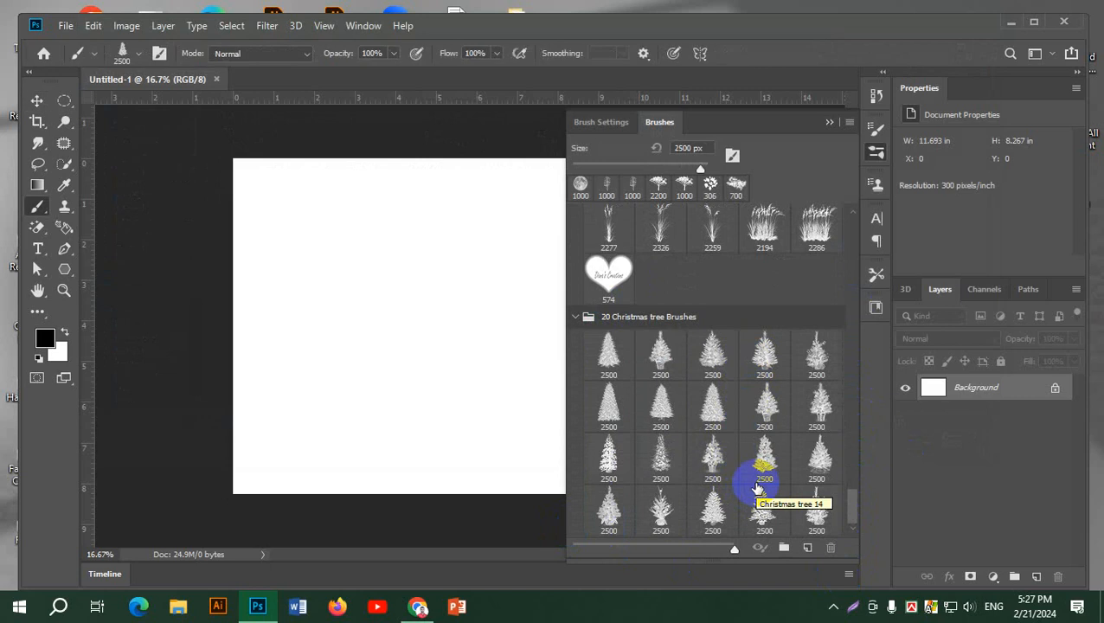
pyautogui.click(709, 358)
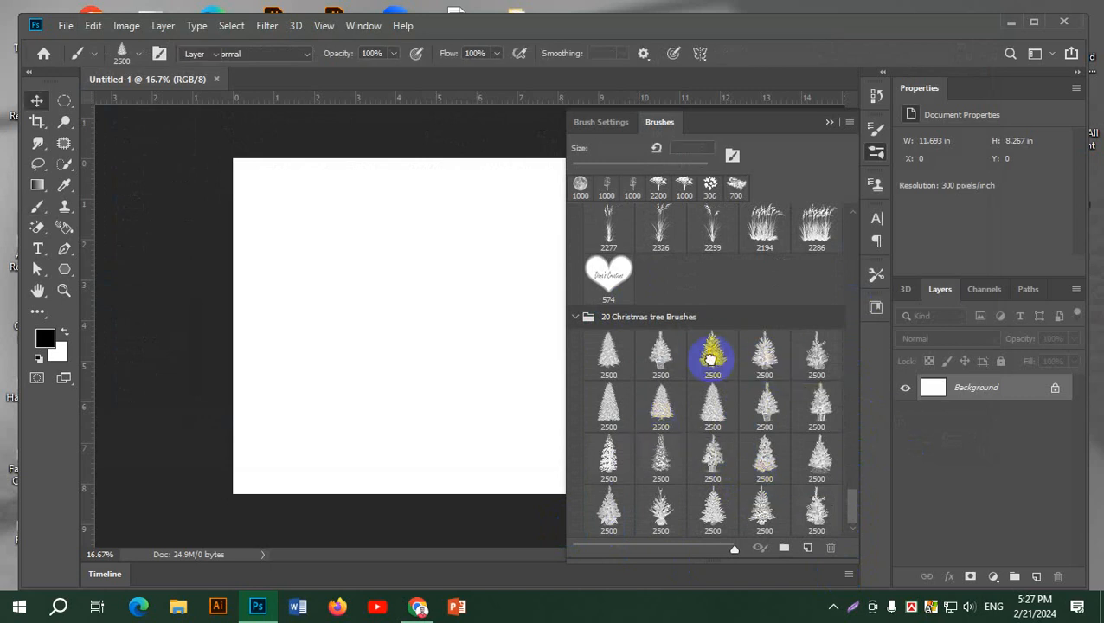
pyautogui.click(873, 153)
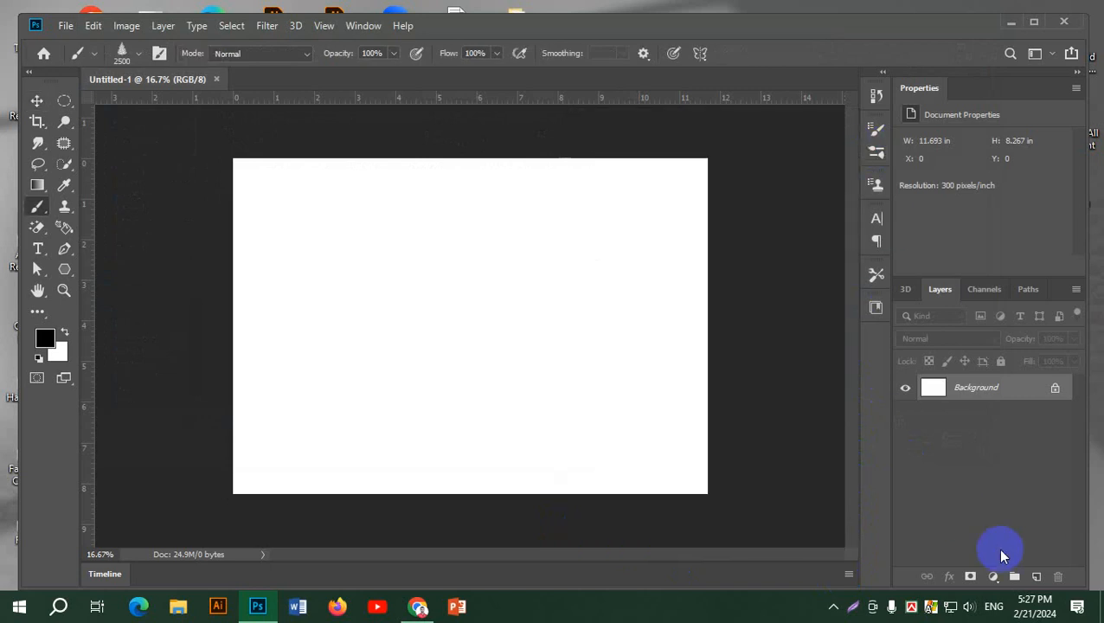
# Add a new layer and stamp two small Christmas trees along the canvas's lower edge with a 700 px brush
pyautogui.click(1035, 576)
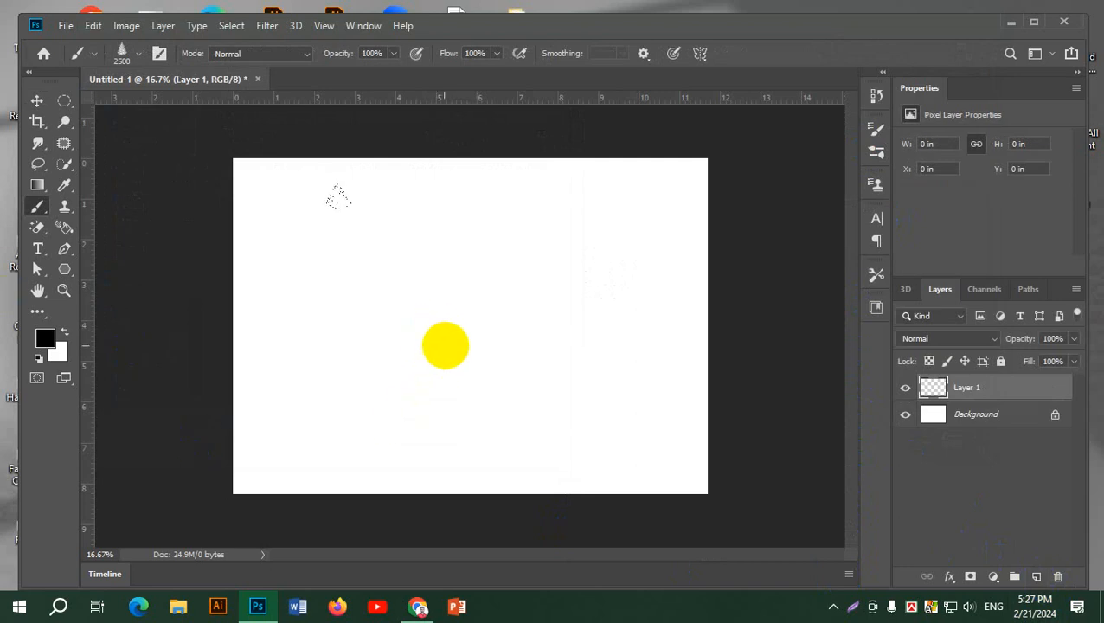
pyautogui.press('[')
pyautogui.press('[')
pyautogui.press('[')
pyautogui.press('[')
pyautogui.press('[')
pyautogui.press('[')
pyautogui.press('[')
pyautogui.press('[')
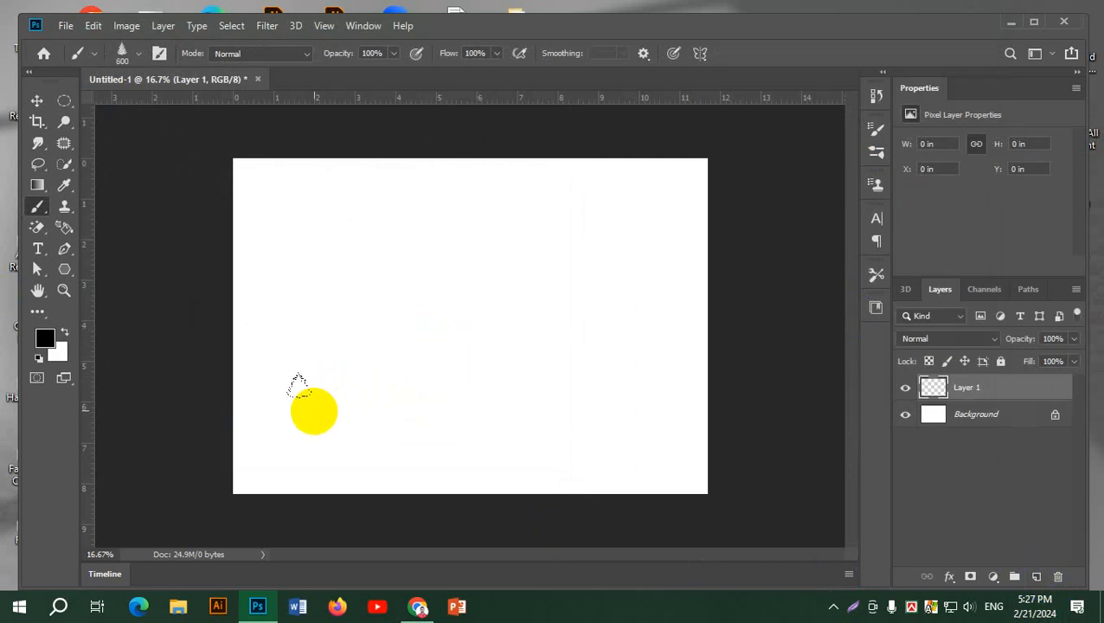
pyautogui.press(']')
pyautogui.click(303, 450)
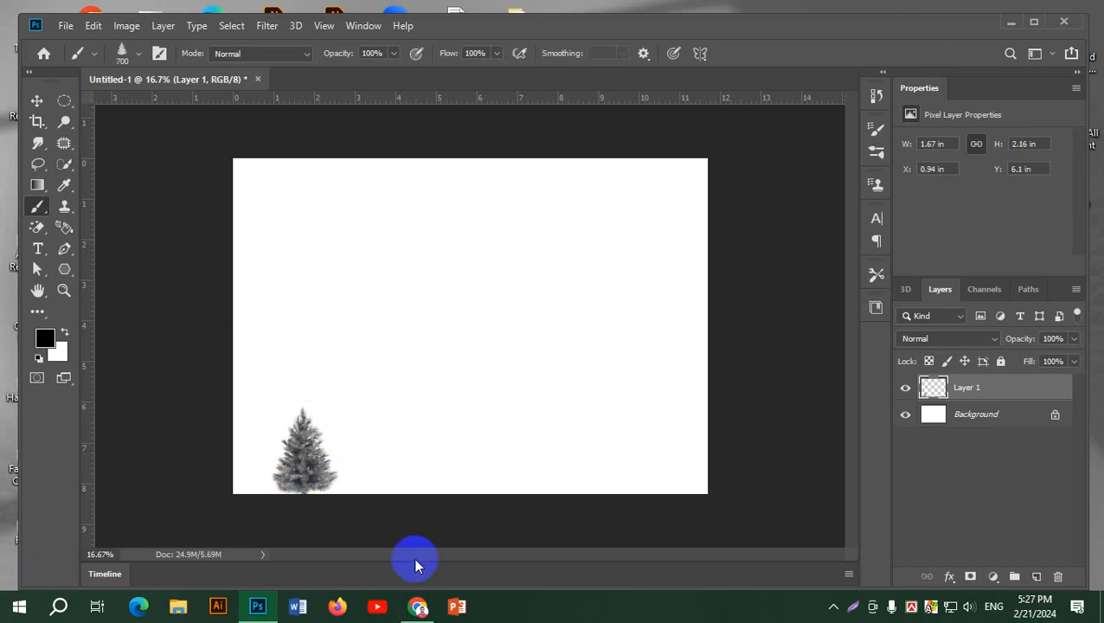
pyautogui.click(453, 457)
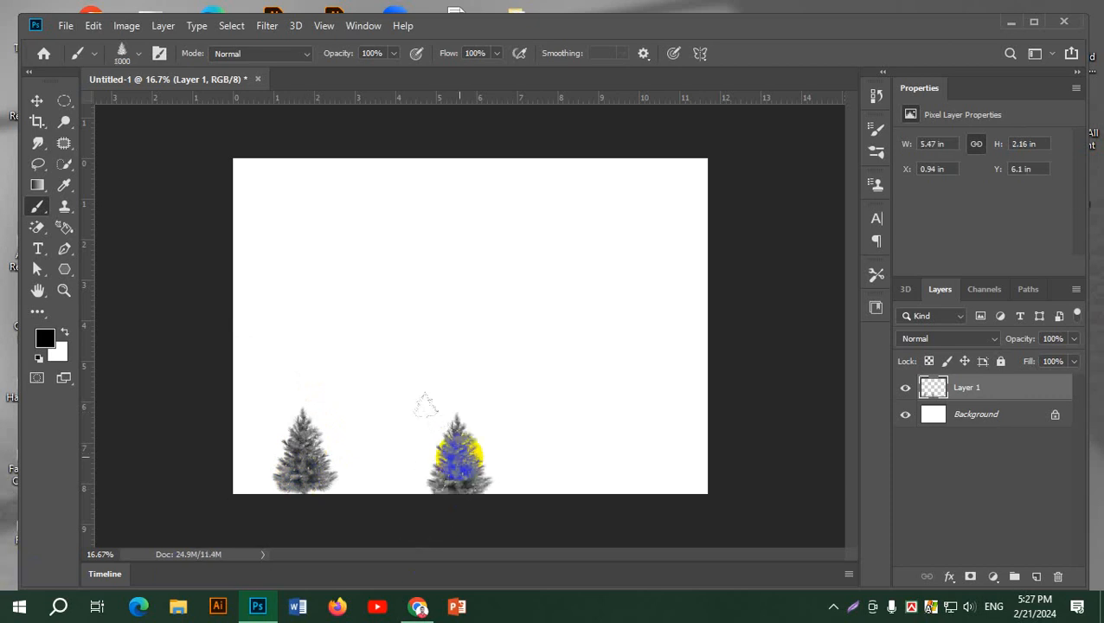
# Enlarge the tree brush to 1900 px and stamp a large tree at the canvas's lower right
pyautogui.press(']')
pyautogui.press(']')
pyautogui.press(']')
pyautogui.press(']')
pyautogui.press(']')
pyautogui.press(']')
pyautogui.press(']')
pyautogui.press(']')
pyautogui.press(']')
pyautogui.click(604, 398)
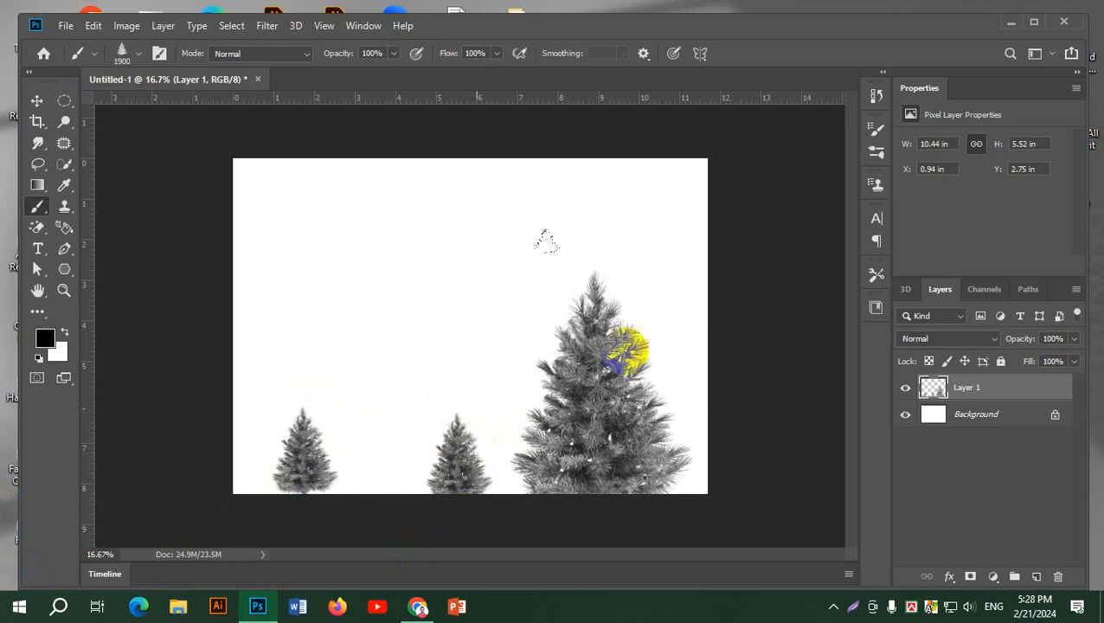
pyautogui.click(33, 115)
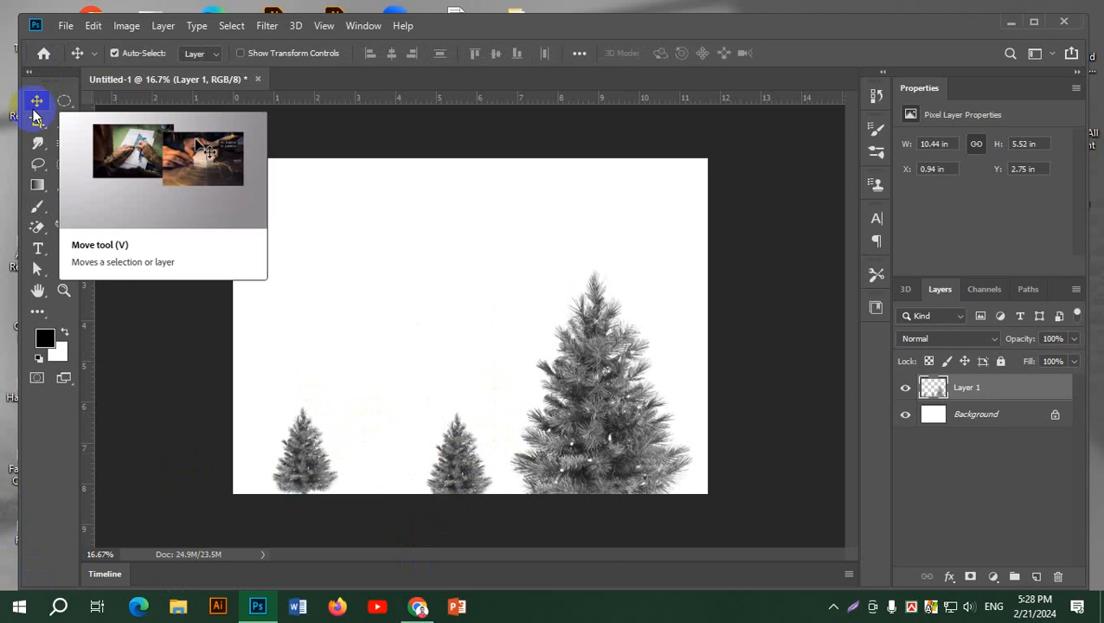
# Switch to Chrome and examine the sunset brush artwork image results as composition references, then return to Photoshop
pyautogui.click(422, 609)
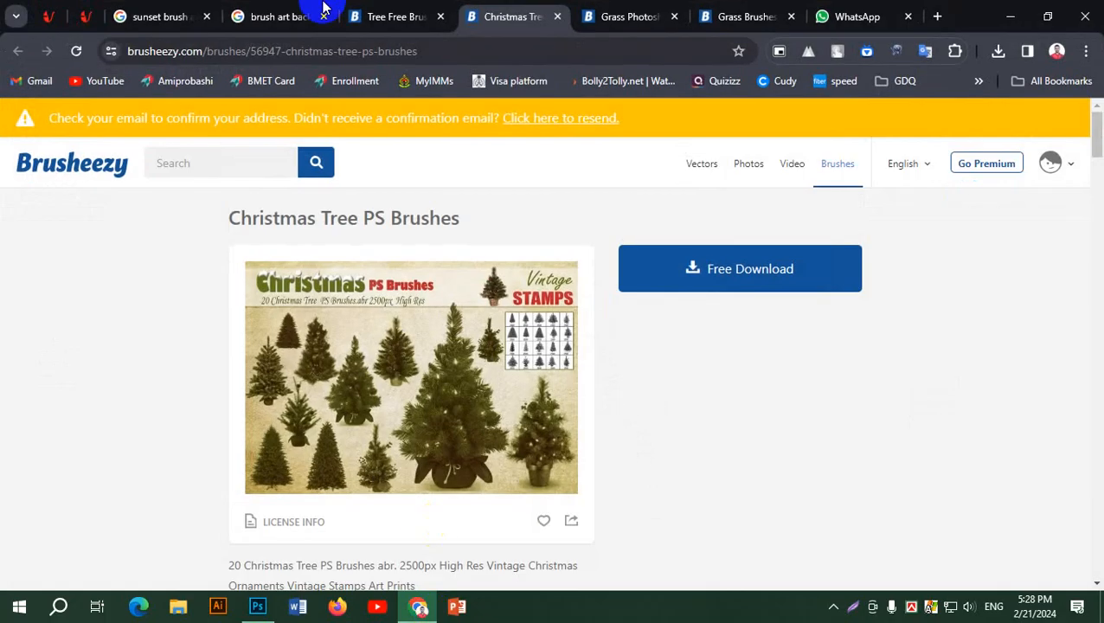
pyautogui.click(152, 17)
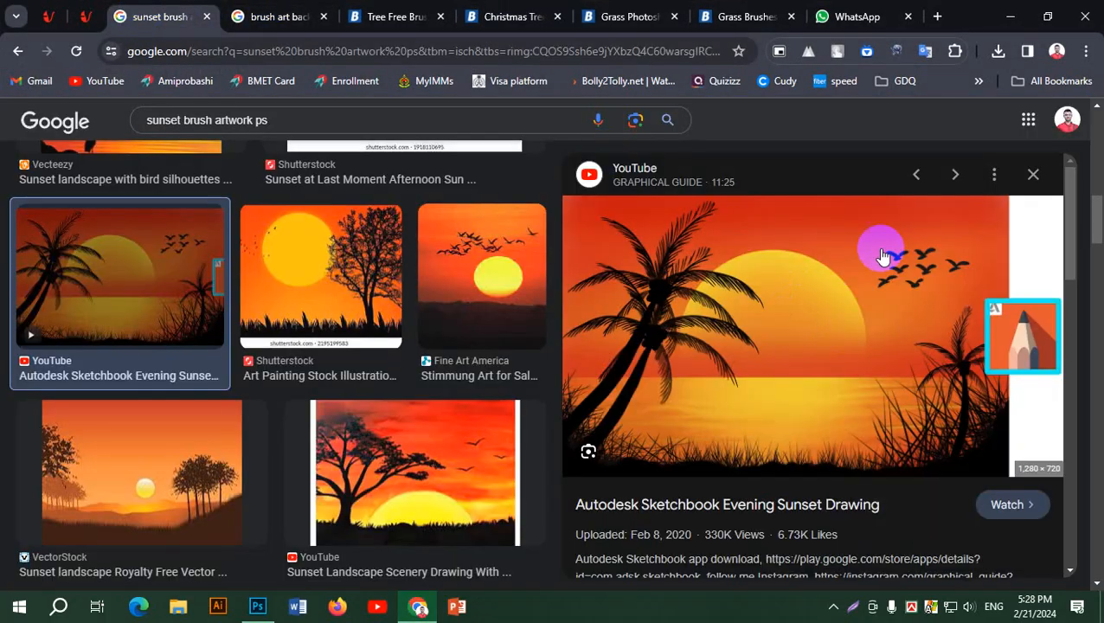
pyautogui.click(305, 260)
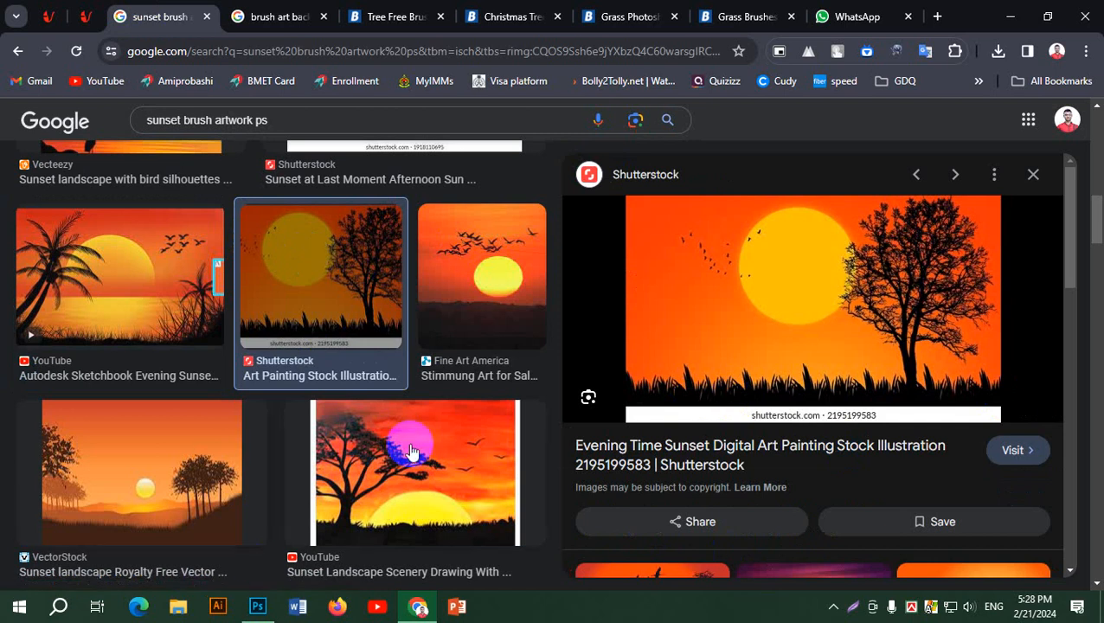
pyautogui.click(99, 289)
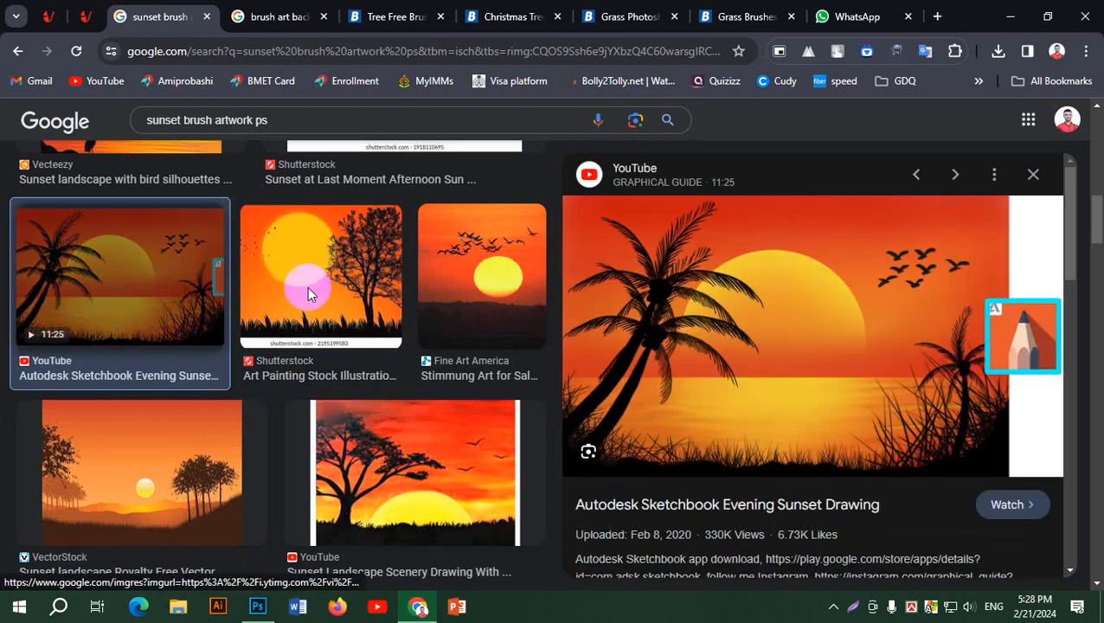
pyautogui.click(458, 473)
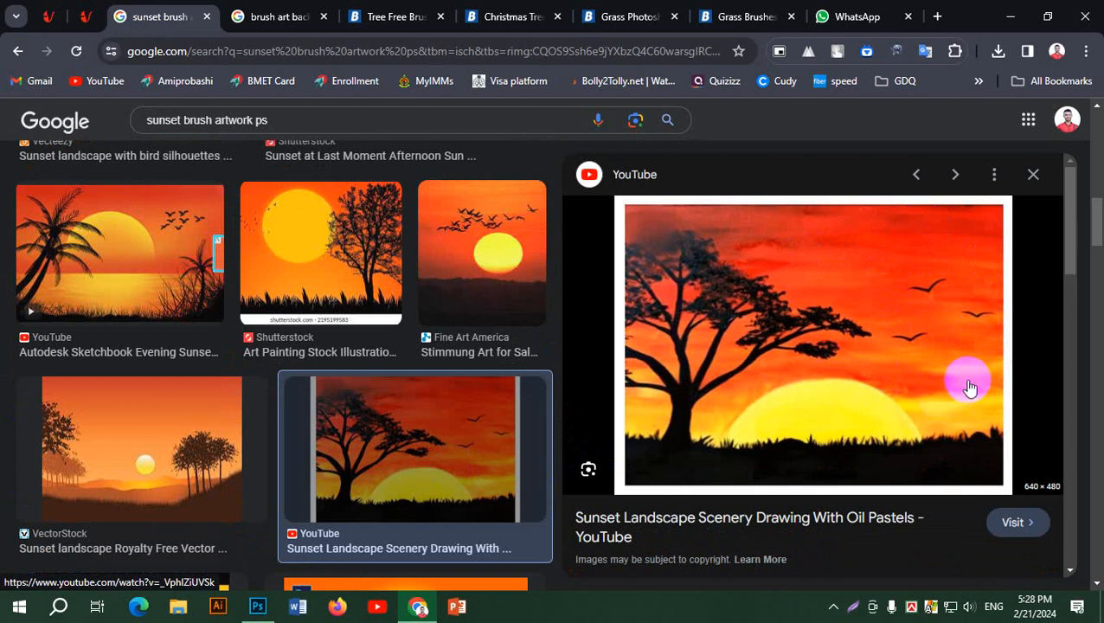
pyautogui.click(116, 250)
pyautogui.scroll(8, 472, 445)
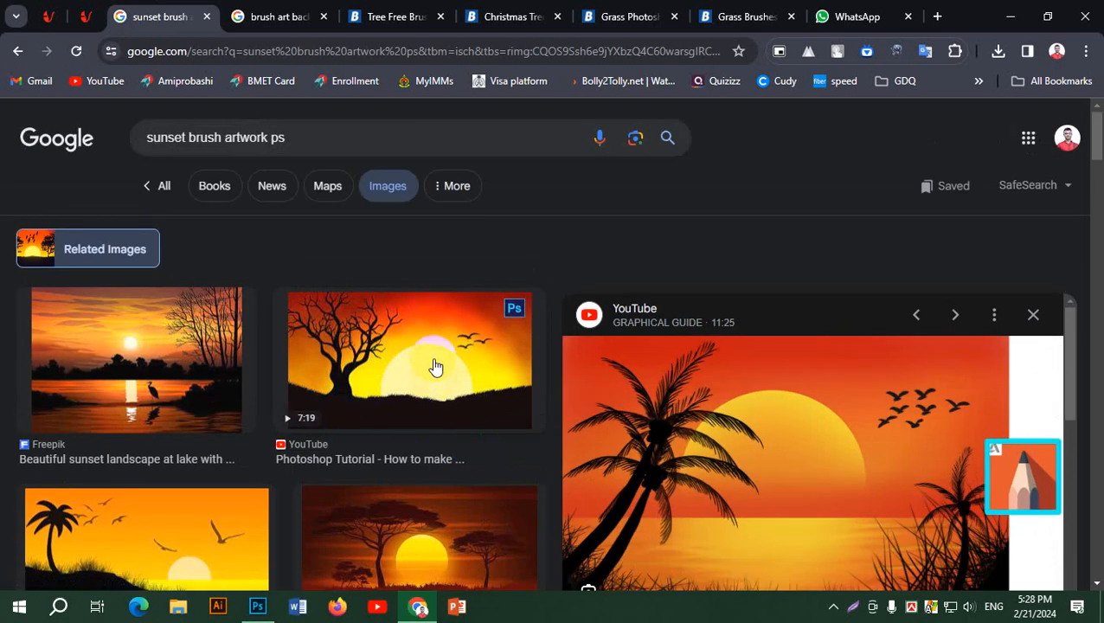
pyautogui.click(461, 370)
pyautogui.scroll(-3, 865, 411)
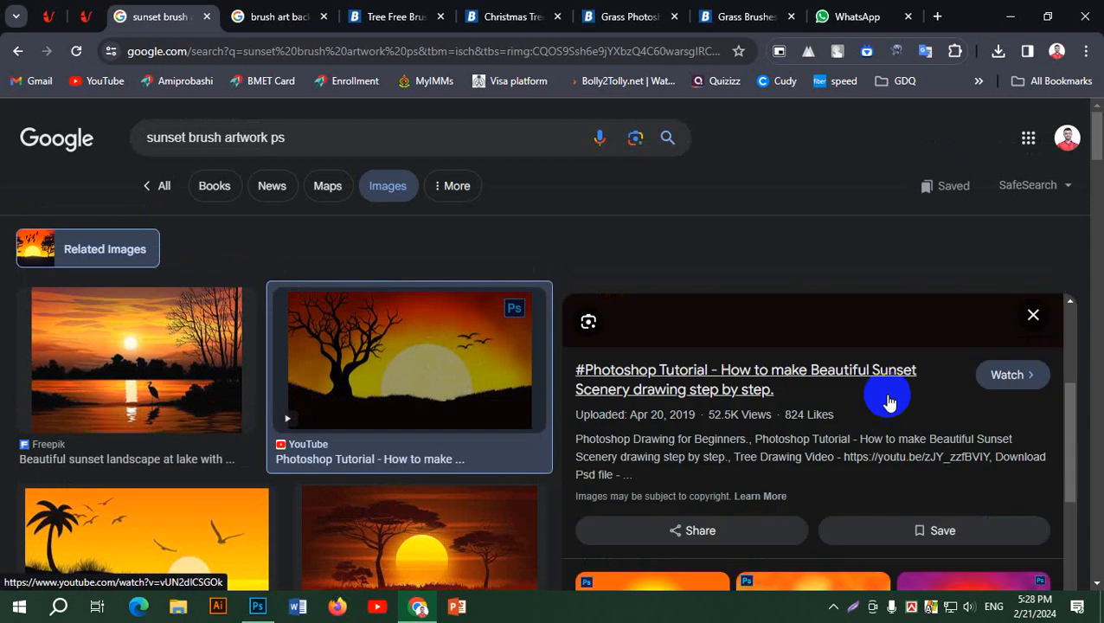
pyautogui.scroll(3, 934, 424)
pyautogui.moveTo(1072, 378)
pyautogui.mouseDown()
pyautogui.moveTo(1077, 396)
pyautogui.moveTo(1077, 381)
pyautogui.mouseUp()
pyautogui.click(1013, 18)
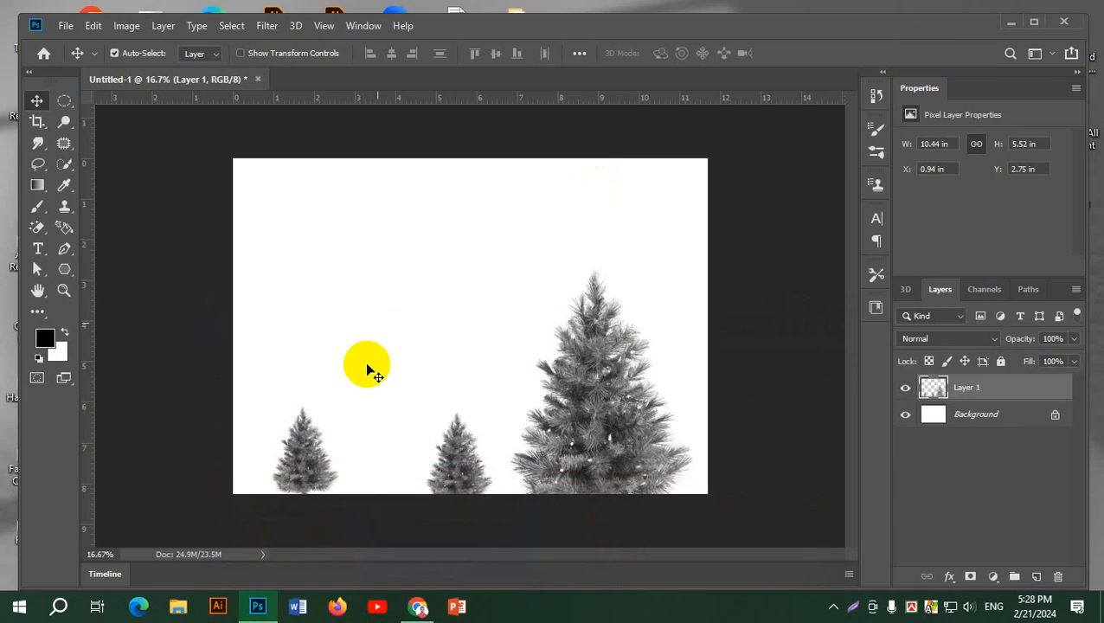
# Delete the layer holding the stamped trees and add a new empty layer above the background
pyautogui.moveTo(1027, 391); pyautogui.dragTo(1057, 576)
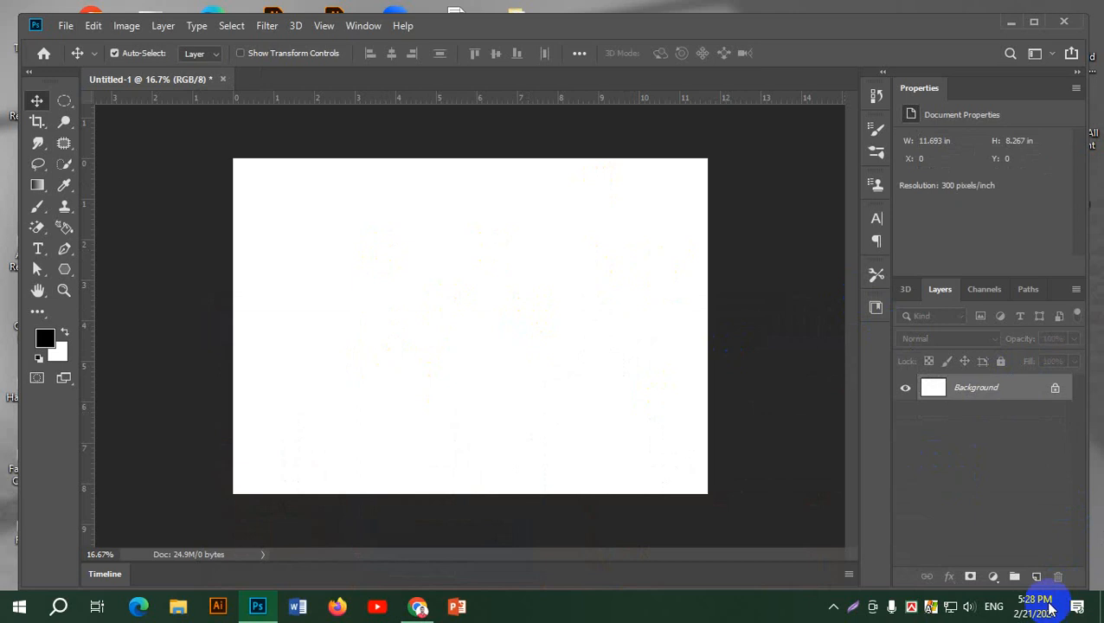
pyautogui.click(1037, 576)
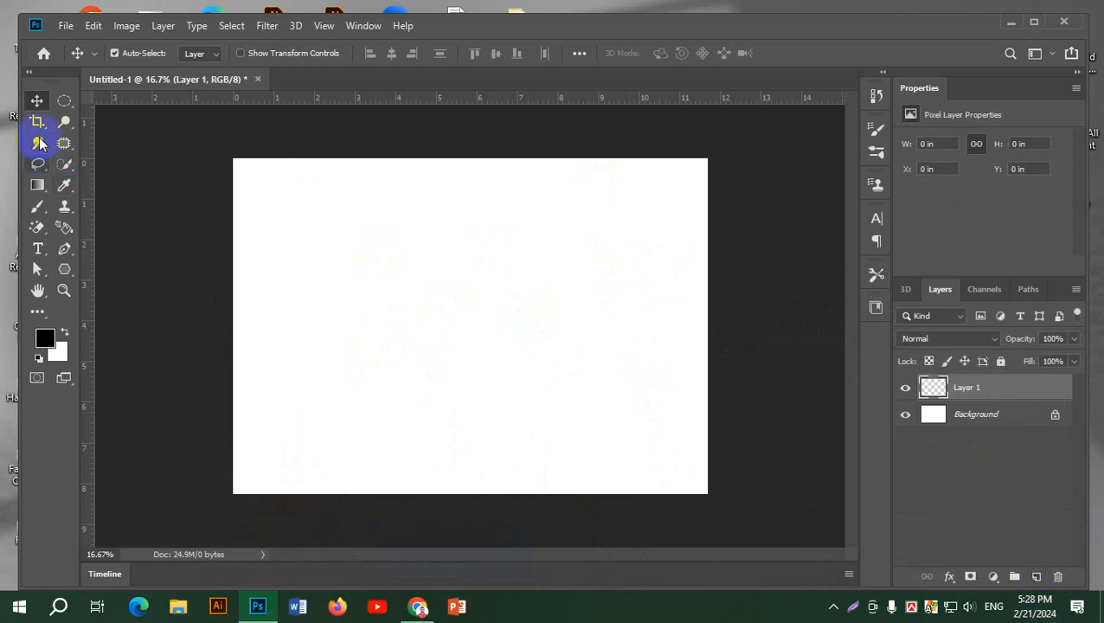
# Lasso a wavy, hill-shaped ground area across the full width of the canvas's lower part
pyautogui.click(36, 166)
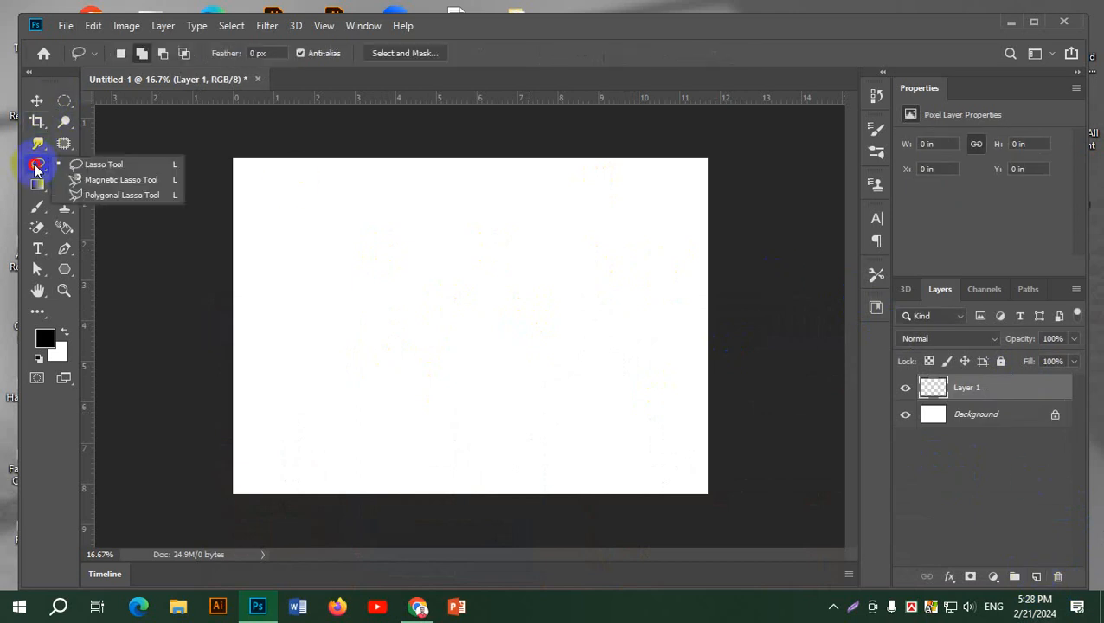
pyautogui.click(128, 168)
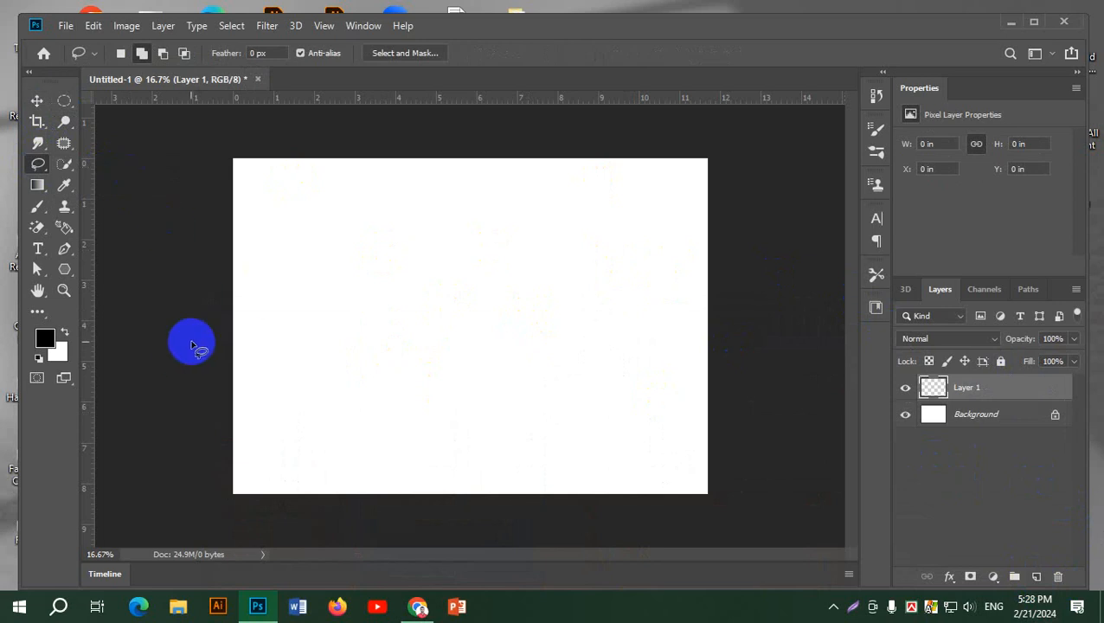
pyautogui.moveTo(212, 459)
pyautogui.mouseDown()
pyautogui.moveTo(296, 431)
pyautogui.moveTo(429, 418)
pyautogui.moveTo(524, 430)
pyautogui.moveTo(699, 427)
pyautogui.moveTo(753, 448)
pyautogui.moveTo(763, 464)
pyautogui.moveTo(724, 538)
pyautogui.moveTo(657, 548)
pyautogui.moveTo(232, 545)
pyautogui.moveTo(172, 522)
pyautogui.moveTo(162, 482)
pyautogui.moveTo(231, 440)
pyautogui.mouseUp()
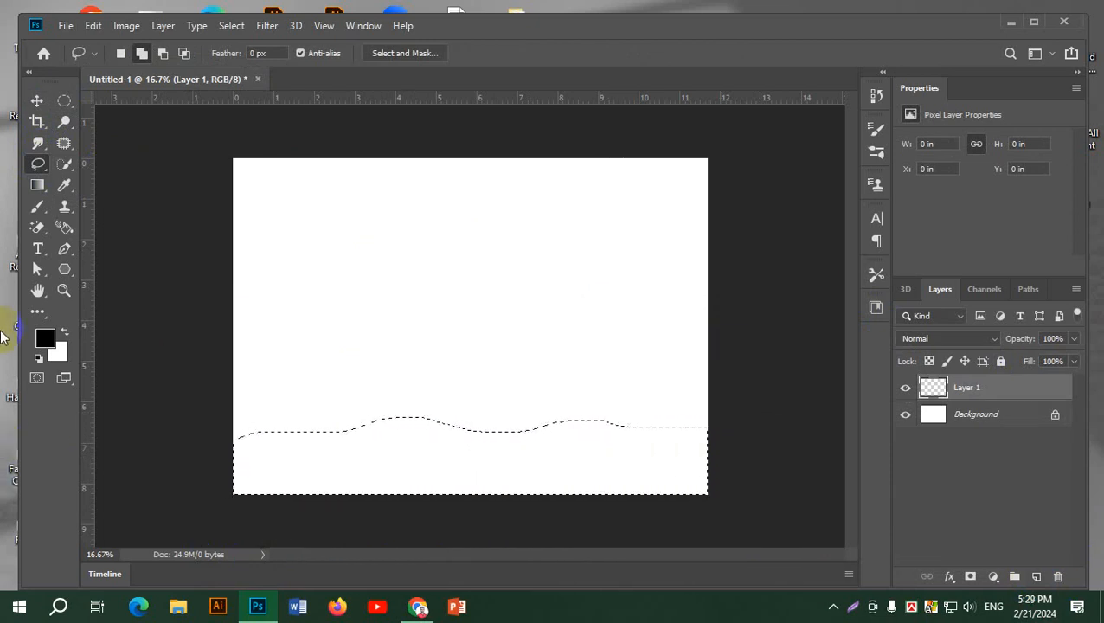
# Fill the ground selection with the black foreground color and deselect it
pyautogui.hotkey('ctrl', 'BackSpace')
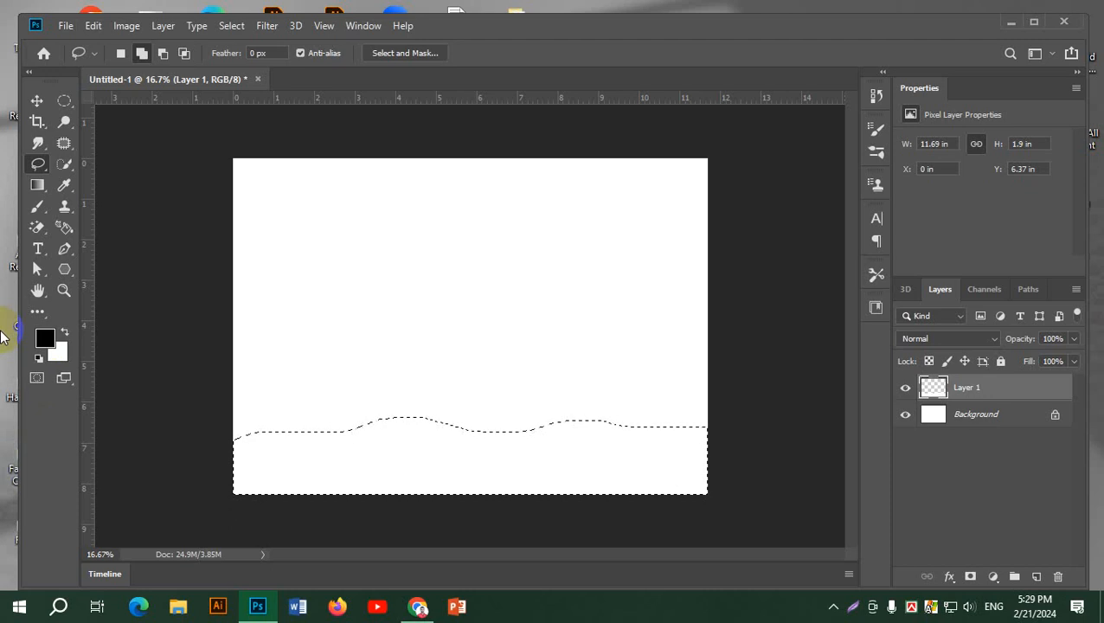
pyautogui.hotkey('alt', 'BackSpace')
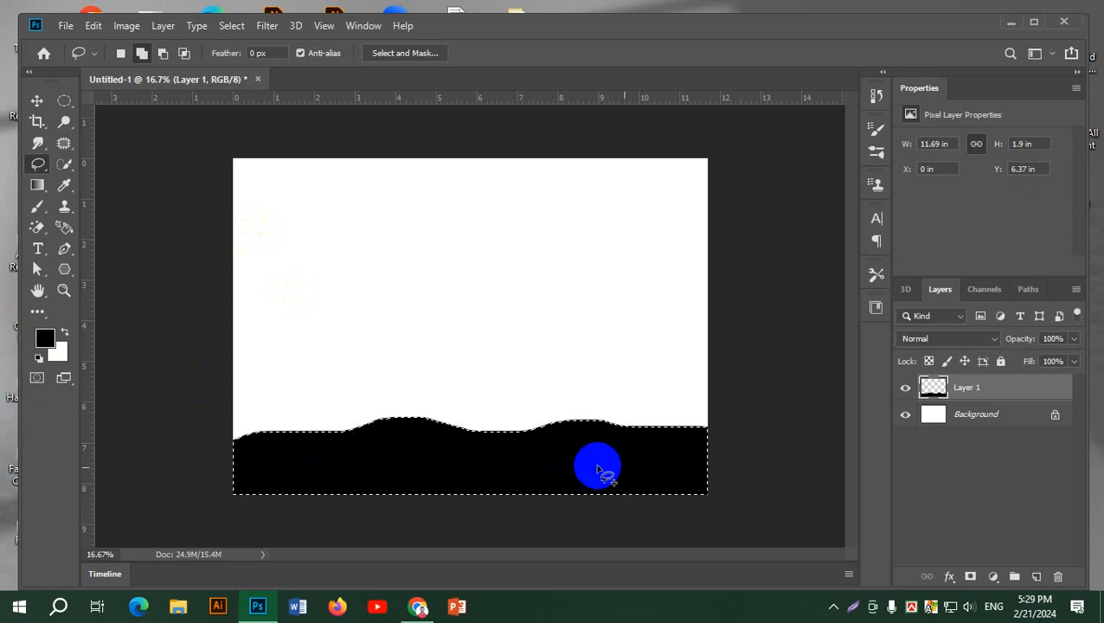
pyautogui.click(231, 26)
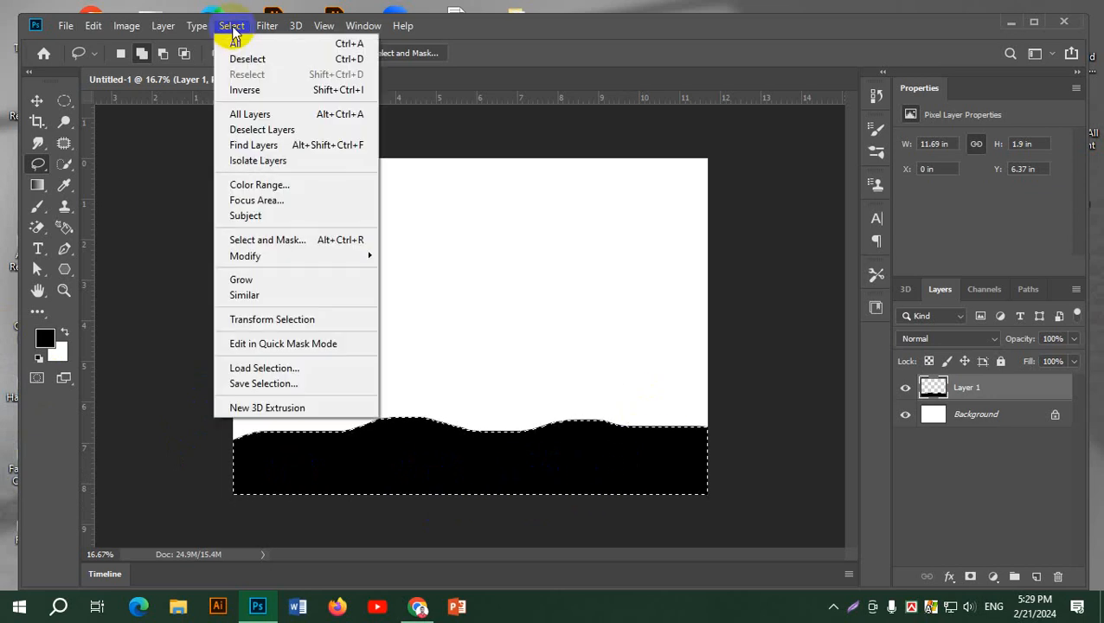
pyautogui.click(244, 61)
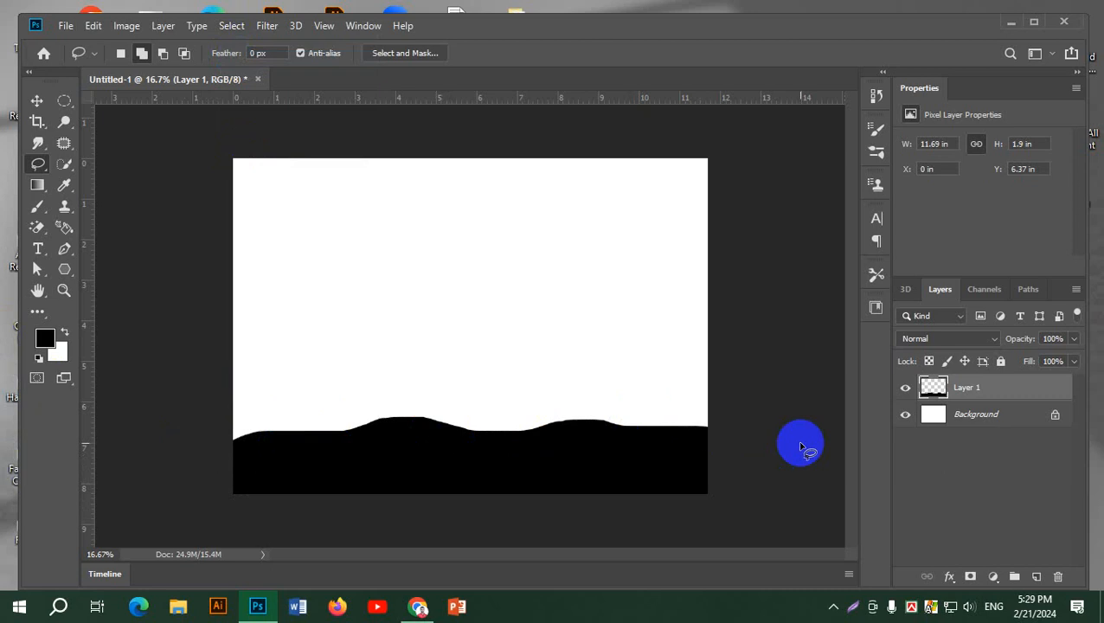
# Add a new layer and paint grass along the whole ground ridge with a grass-strip brush from Grass Photoshop Brushes 3 at 600 to 700 px
pyautogui.click(1037, 577)
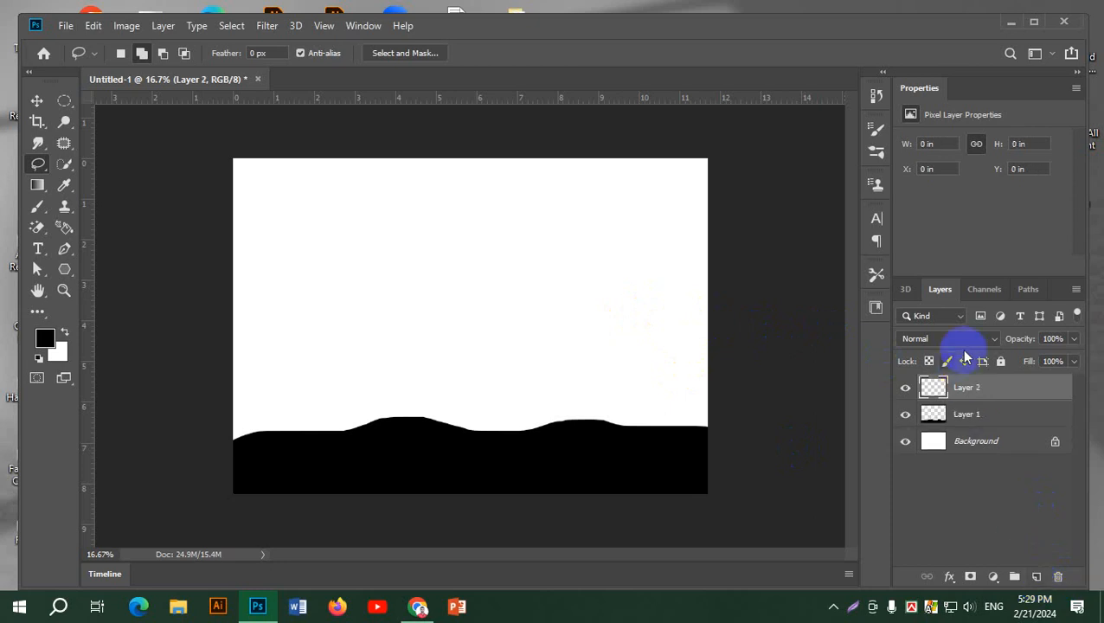
pyautogui.click(877, 158)
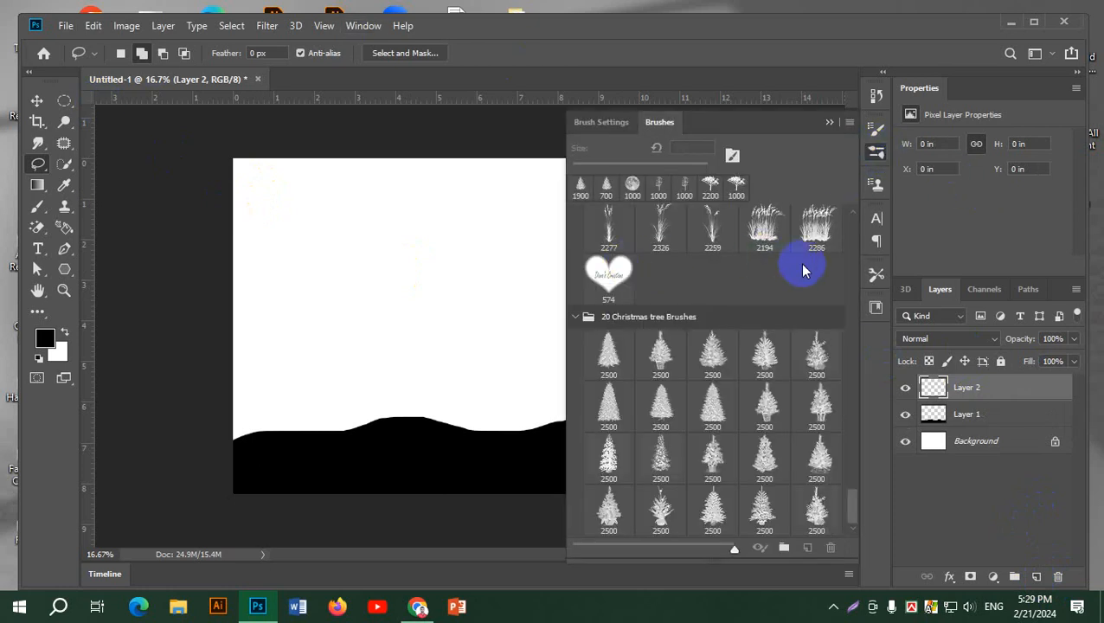
pyautogui.scroll(1, 804, 270)
pyautogui.scroll(3, 804, 270)
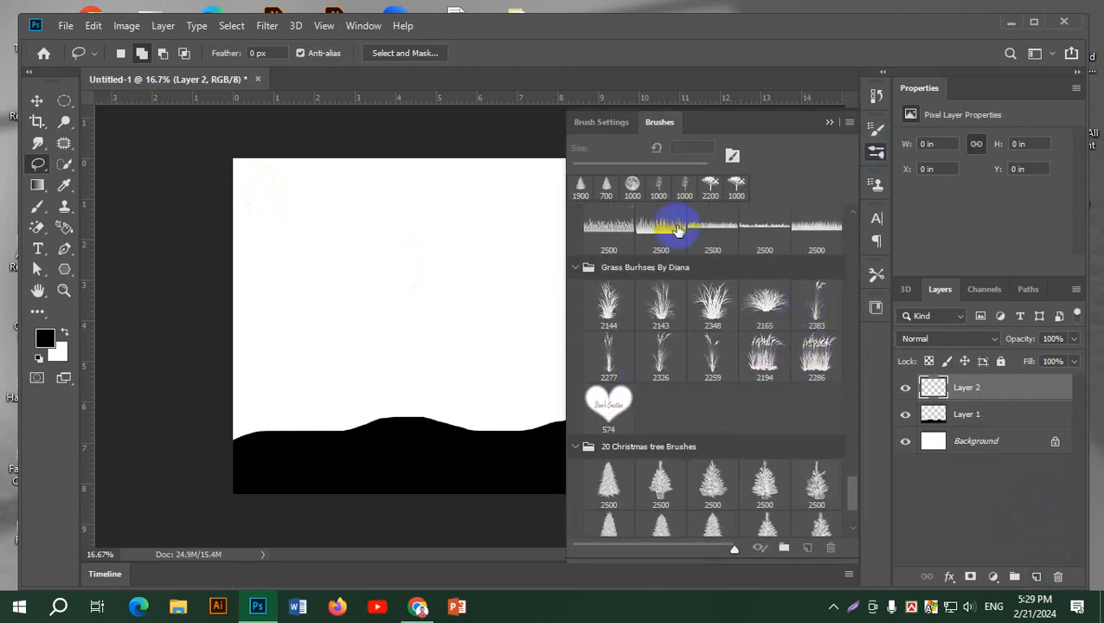
pyautogui.click(616, 234)
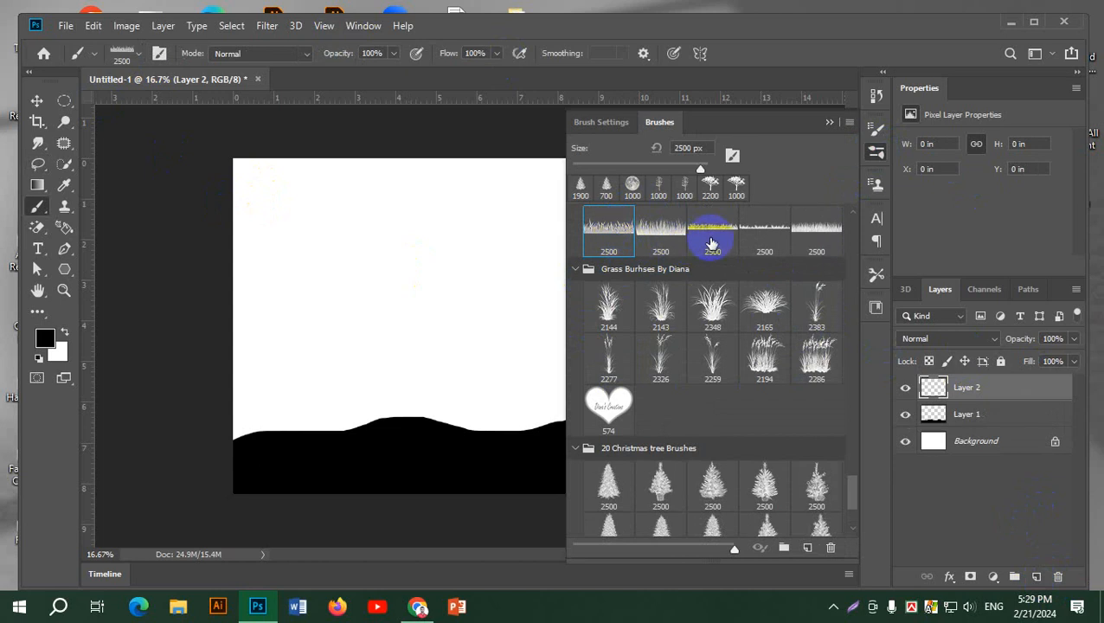
pyautogui.click(873, 151)
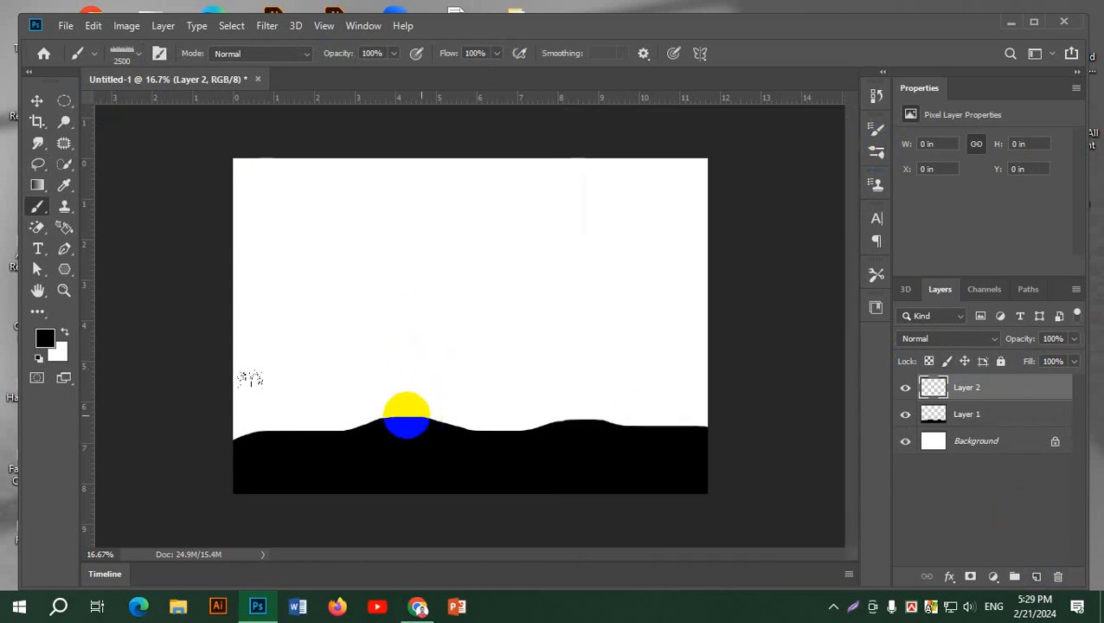
pyautogui.press('[')
pyautogui.press('[')
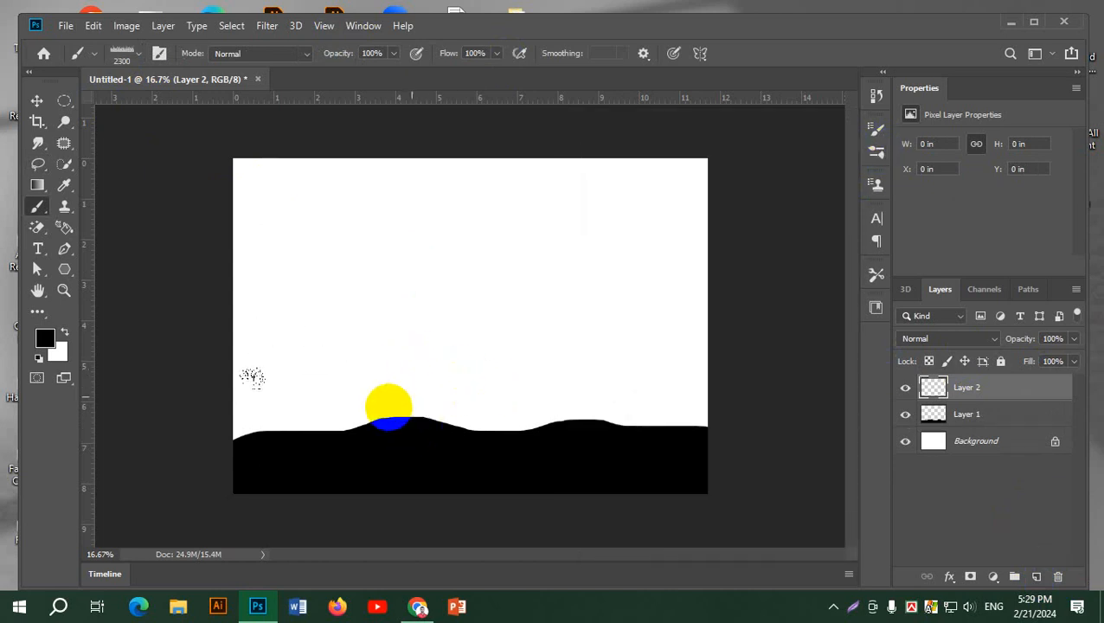
pyautogui.press('[')
pyautogui.press('[')
pyautogui.press('[')
pyautogui.press('[')
pyautogui.press('[')
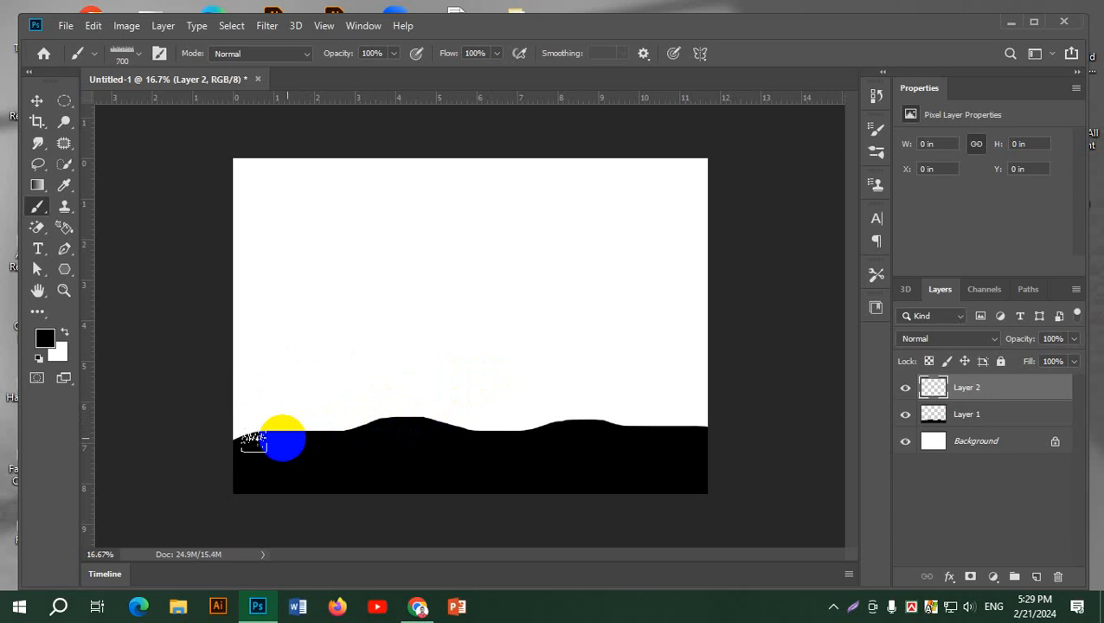
pyautogui.moveTo(264, 437)
pyautogui.mouseDown()
pyautogui.moveTo(381, 425)
pyautogui.moveTo(239, 432)
pyautogui.moveTo(272, 446)
pyautogui.moveTo(349, 443)
pyautogui.moveTo(378, 424)
pyautogui.moveTo(468, 436)
pyautogui.moveTo(498, 424)
pyautogui.moveTo(724, 418)
pyautogui.mouseUp()
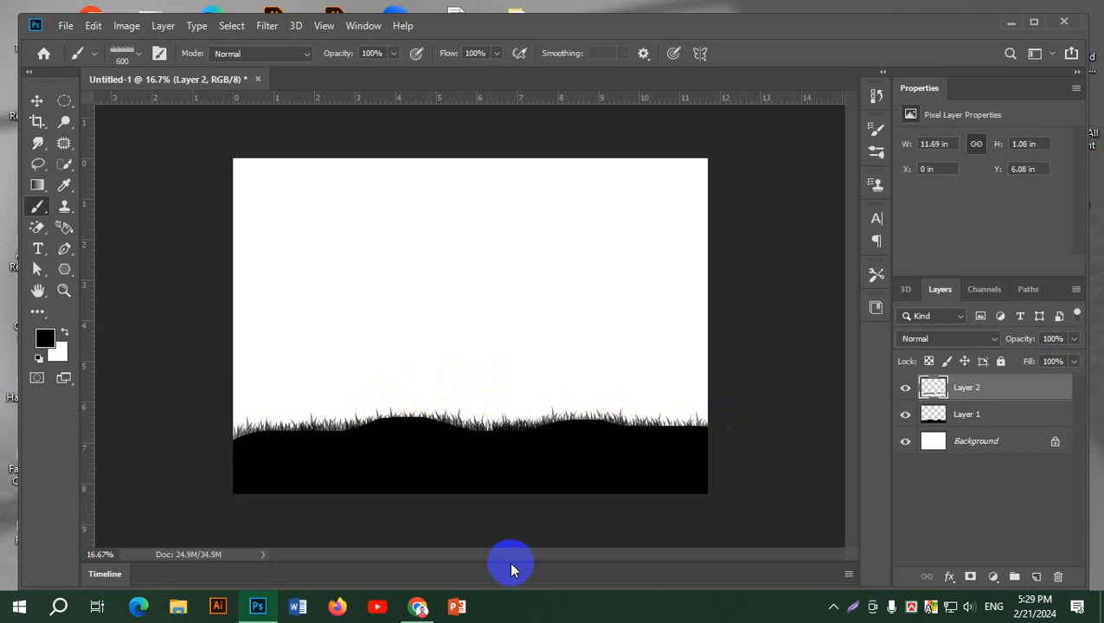
# Stamp three taller grass tufts spaced along the ridge with the upright-blade brush from Grass Photoshop Brushes 3 at 300 to 400 px
pyautogui.click(879, 153)
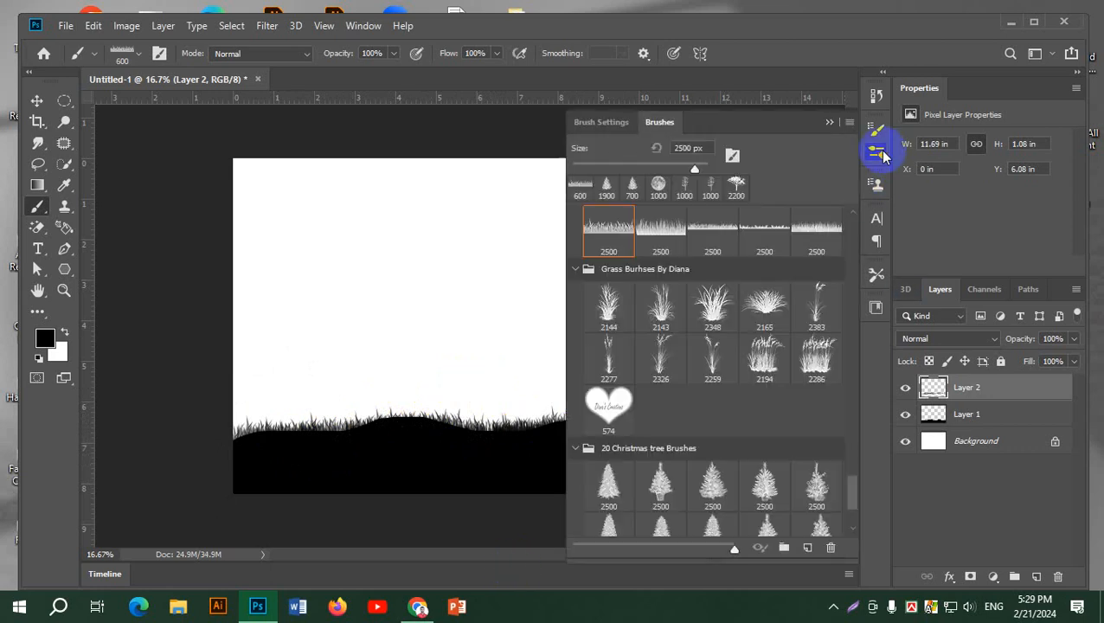
pyautogui.scroll(3, 718, 259)
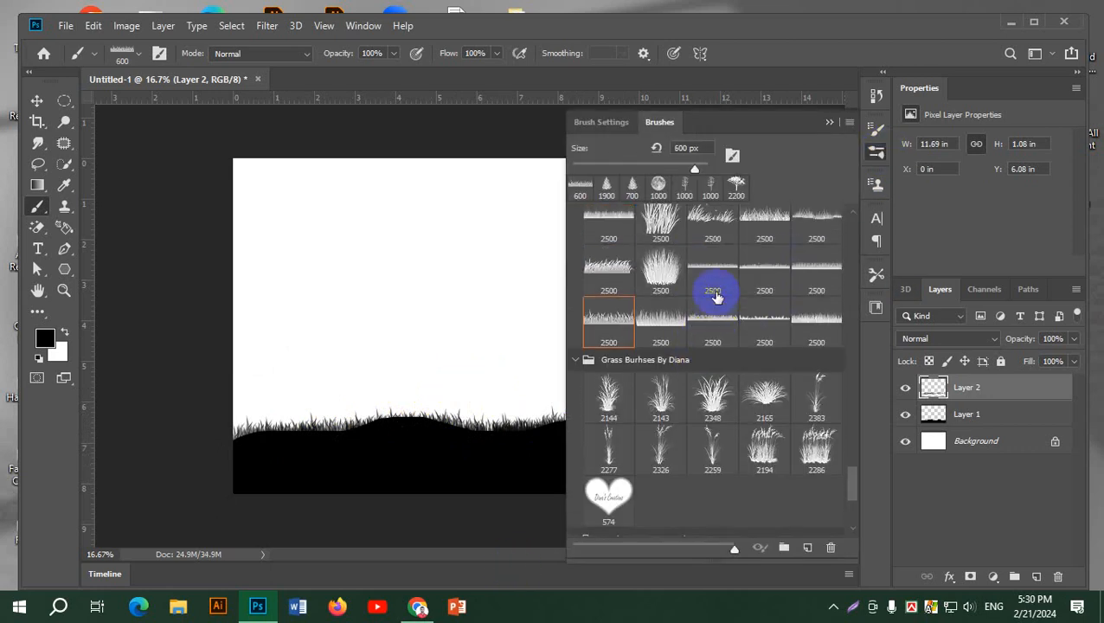
pyautogui.scroll(3, 714, 299)
pyautogui.click(660, 266)
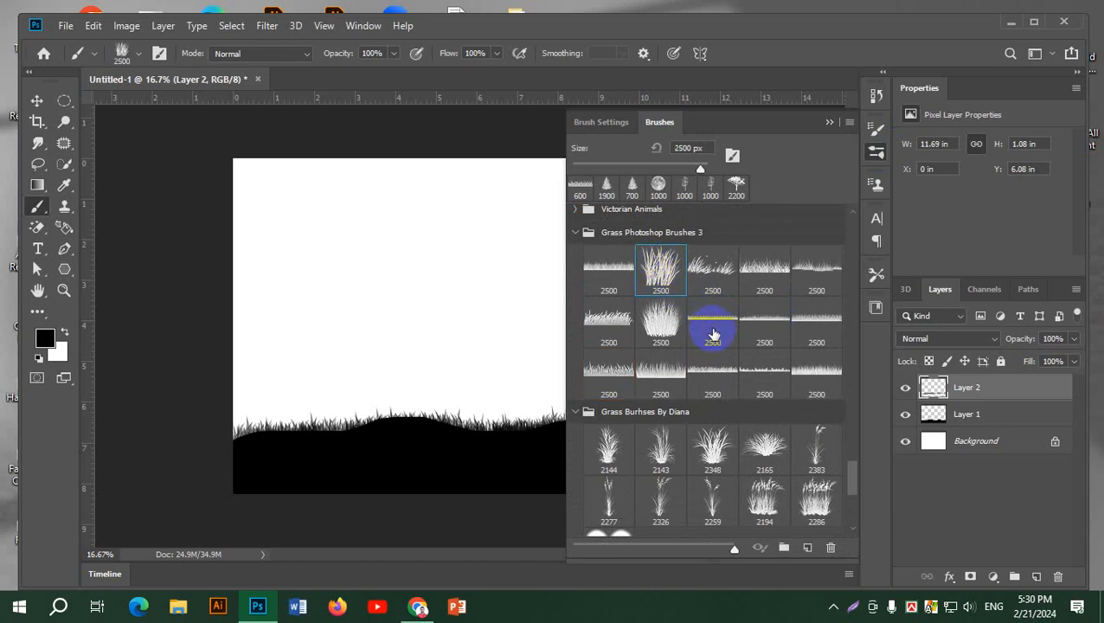
pyautogui.click(877, 149)
pyautogui.press('[')
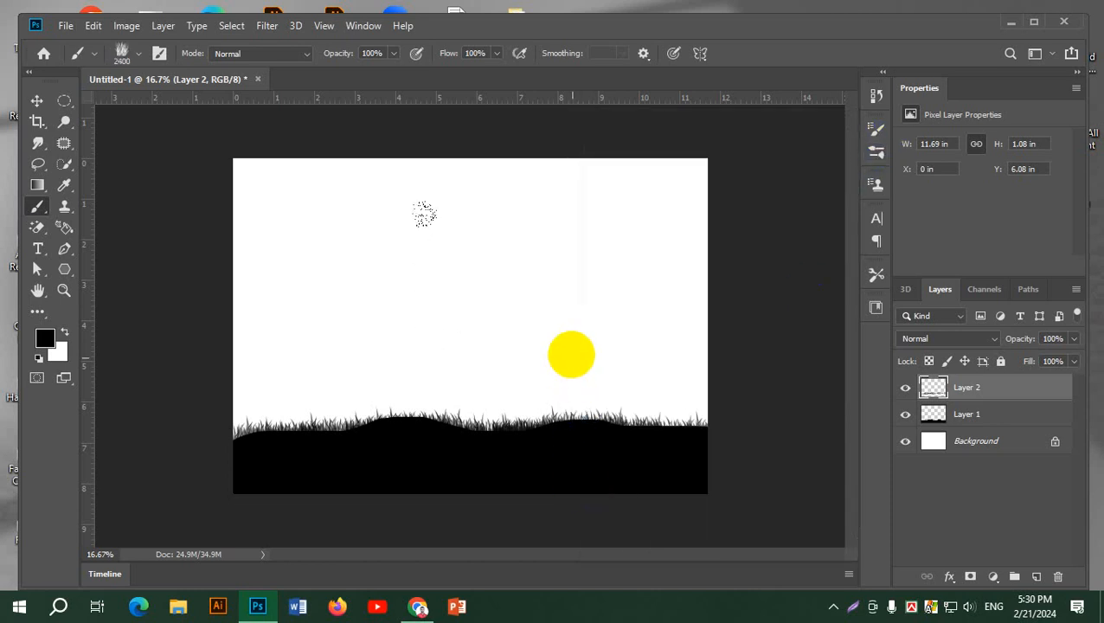
pyautogui.press('[')
pyautogui.press('[')
pyautogui.press('[')
pyautogui.press('[')
pyautogui.press('[')
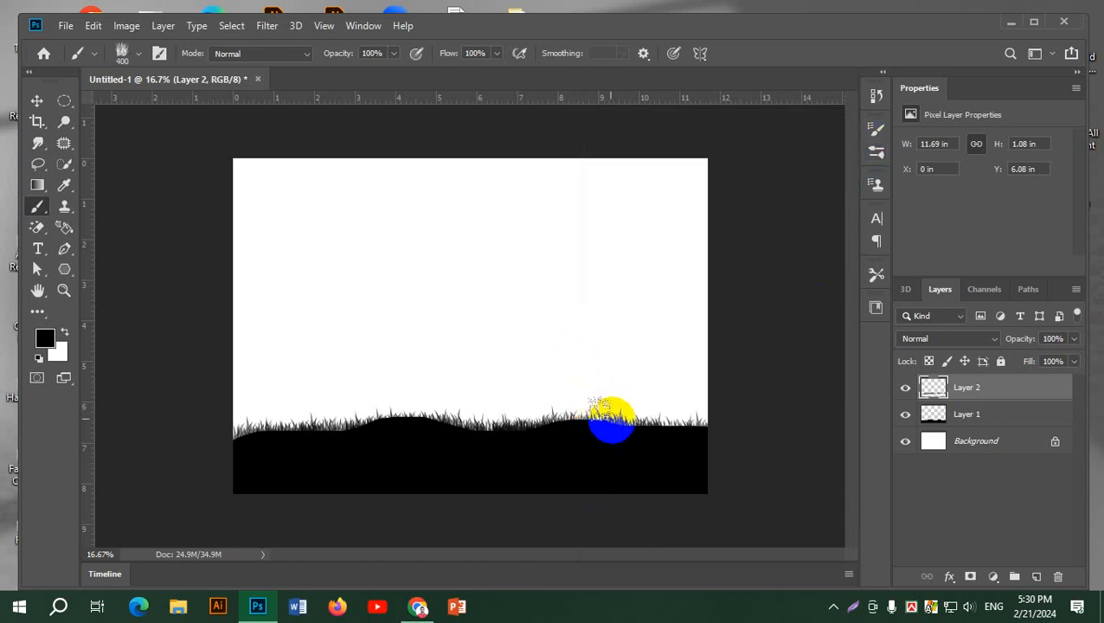
pyautogui.click(628, 413)
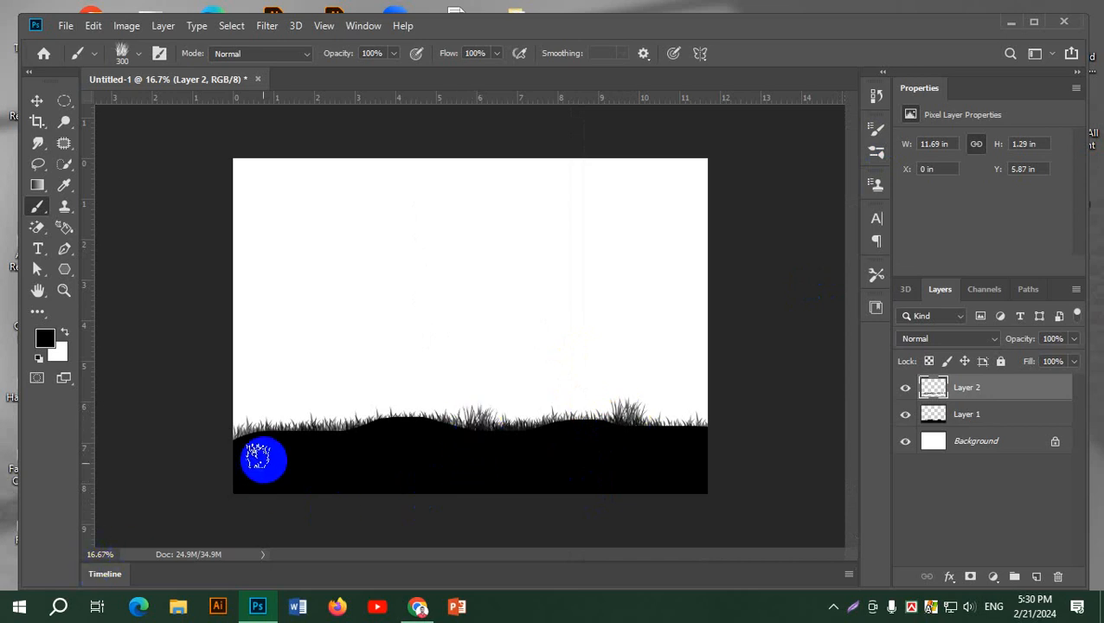
pyautogui.click(336, 422)
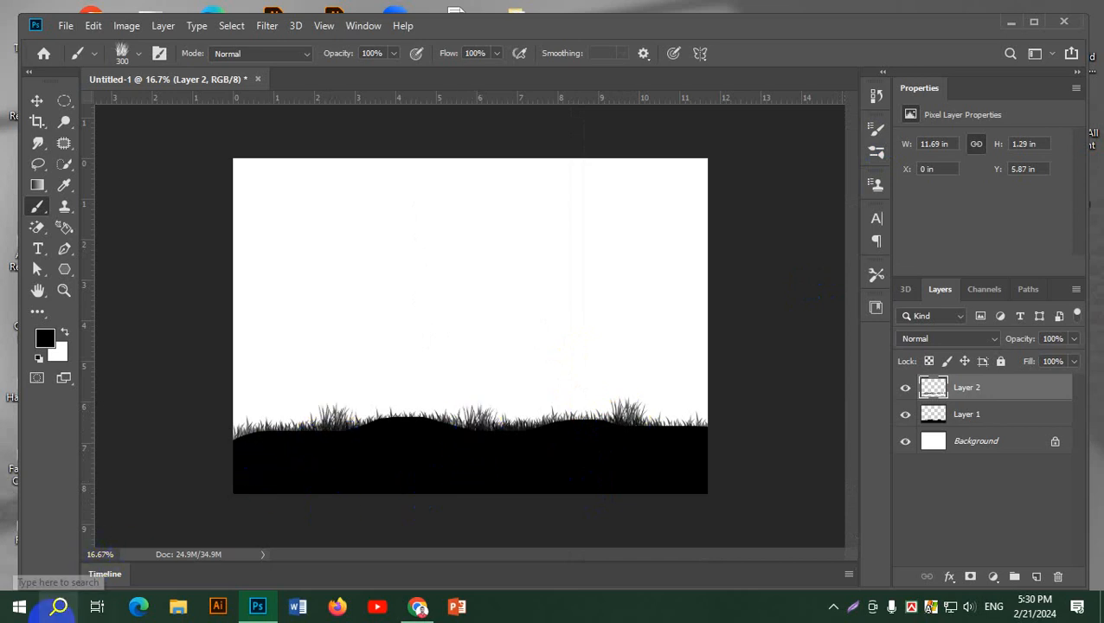
# Stamp feathery reed stems at intervals along the ridge with the 2383 brush from Grass Burhses By Diana, reduced to 300 to 400 px
pyautogui.click(878, 151)
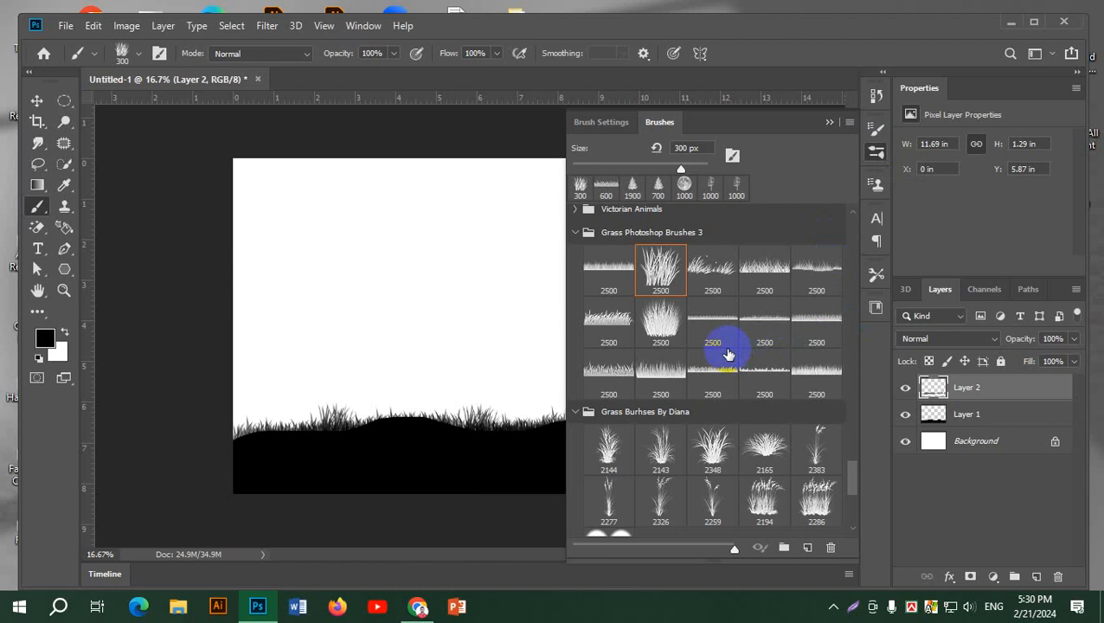
pyautogui.scroll(-1, 819, 337)
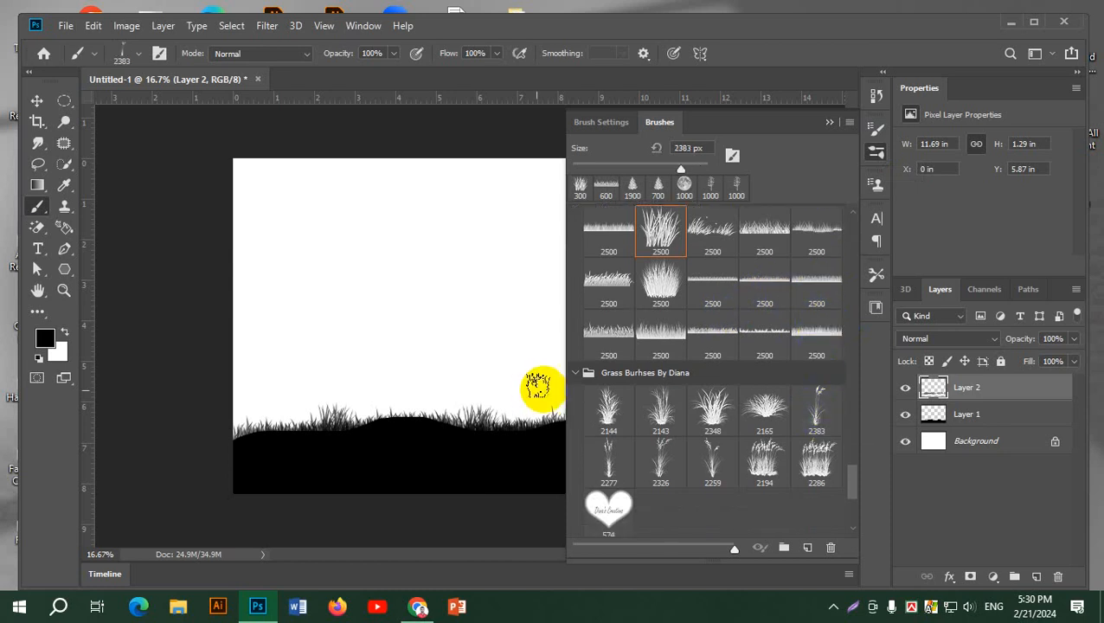
pyautogui.click(816, 403)
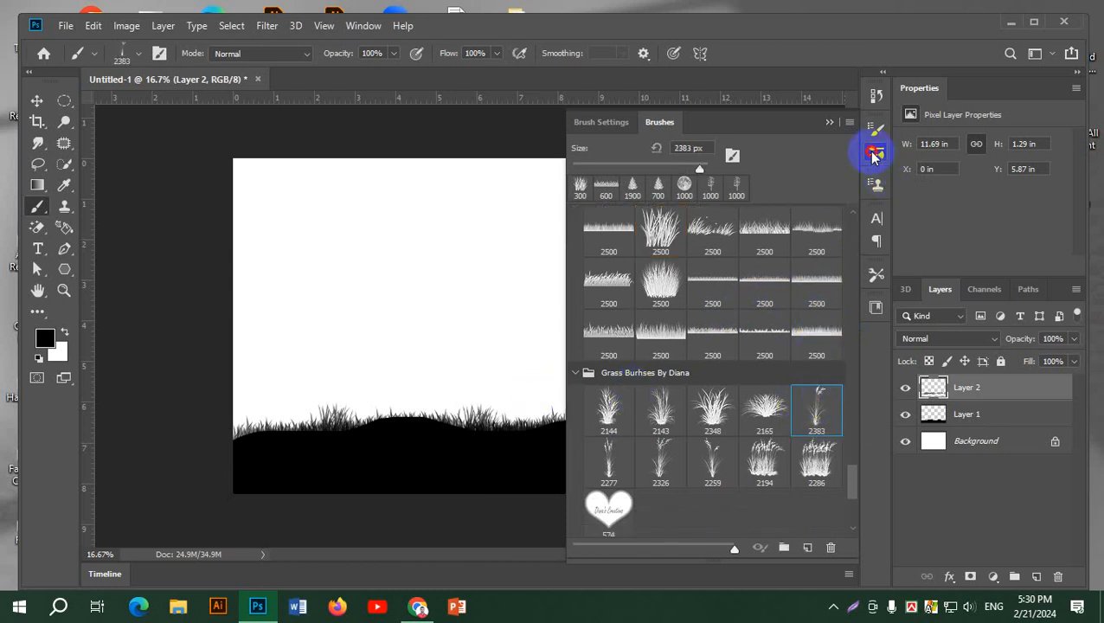
pyautogui.click(873, 155)
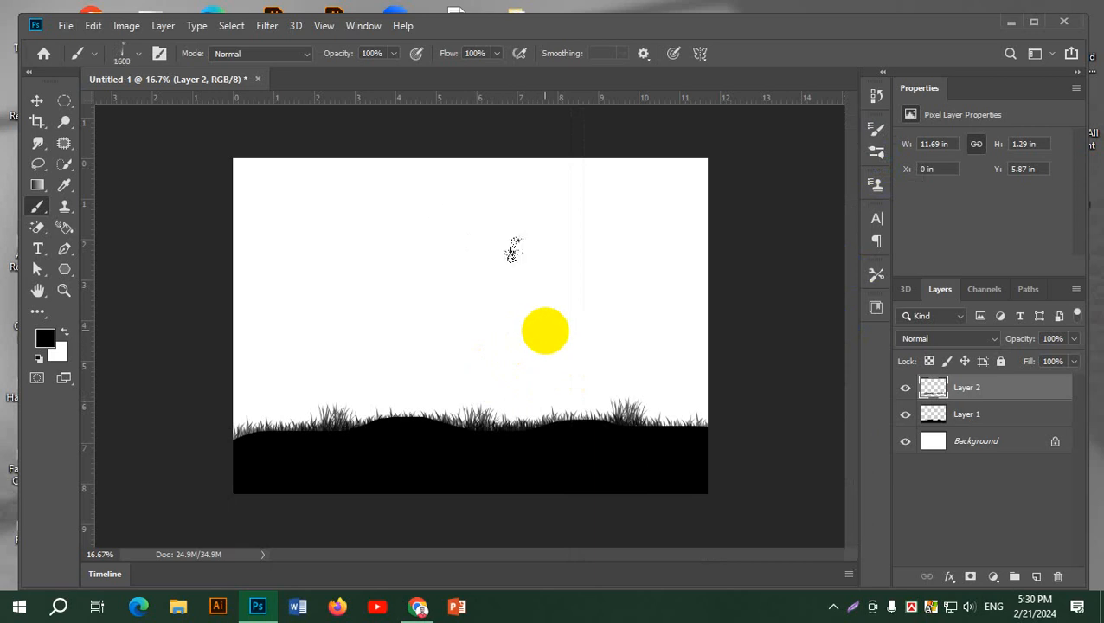
pyautogui.press('[')
pyautogui.press('[')
pyautogui.press('[')
pyautogui.press('[')
pyautogui.press('[')
pyautogui.press('[')
pyautogui.press('[')
pyautogui.press('[')
pyautogui.press('[')
pyautogui.press('[')
pyautogui.press('[')
pyautogui.press('[')
pyautogui.press('[')
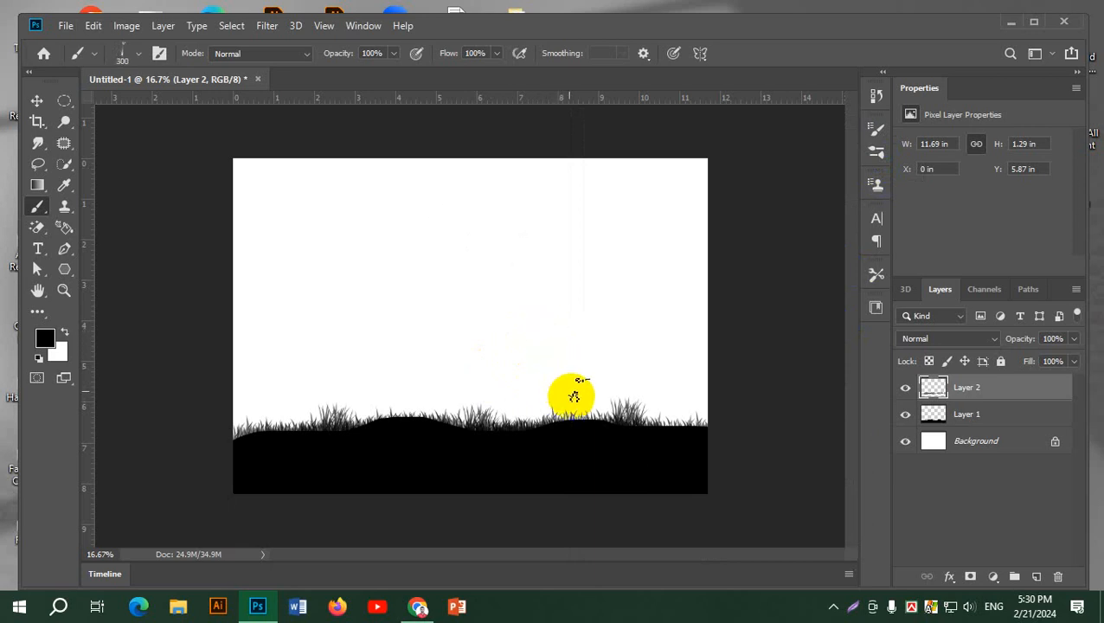
pyautogui.click(573, 400)
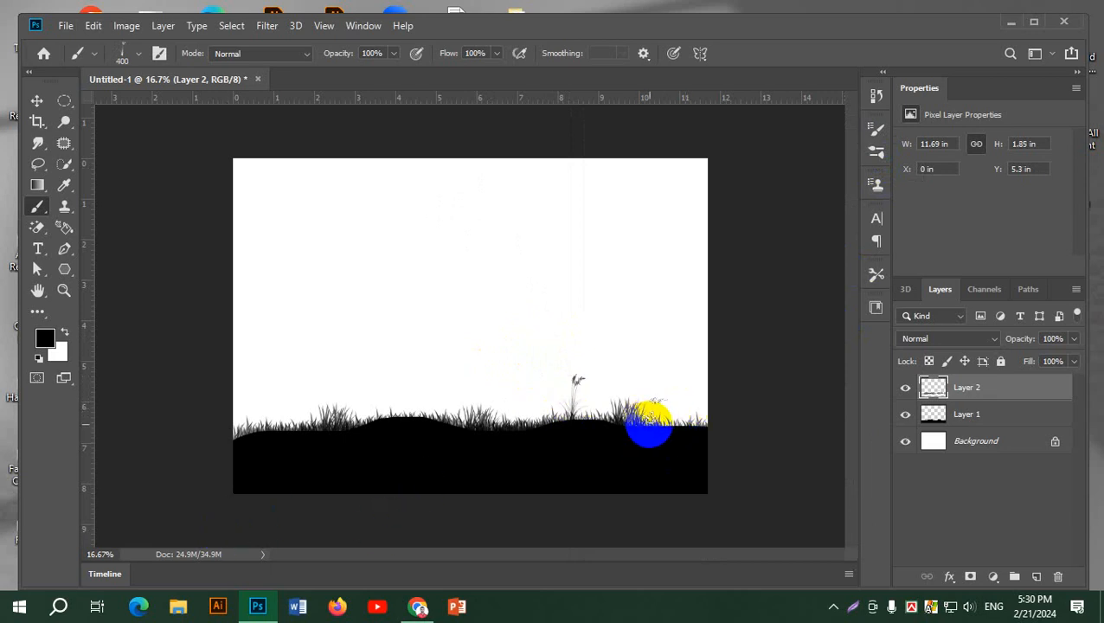
pyautogui.click(649, 413)
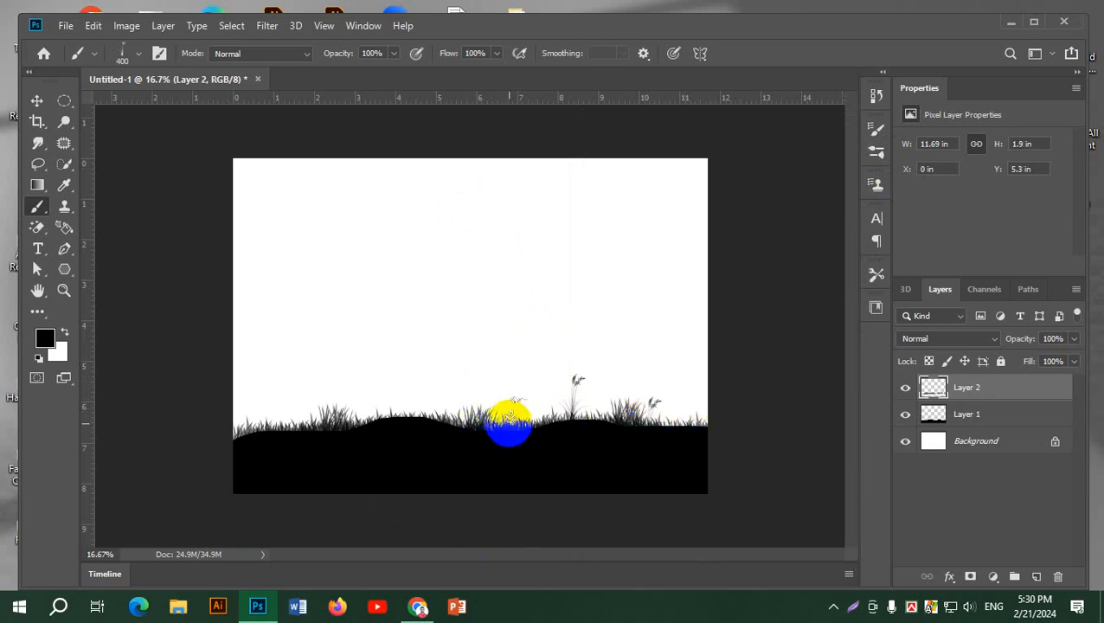
pyautogui.click(508, 419)
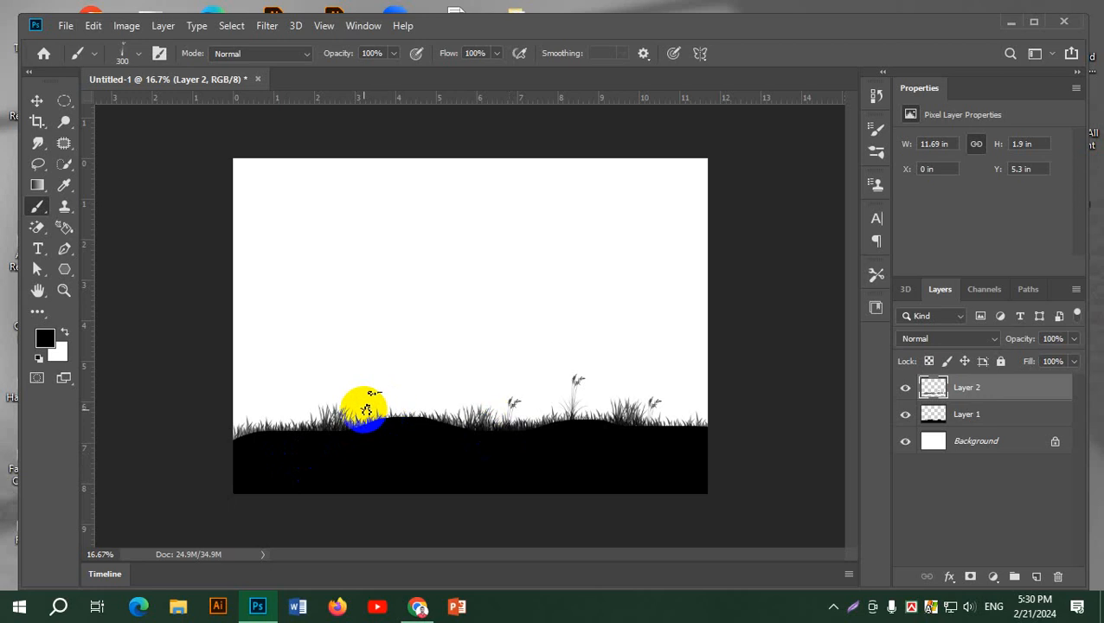
pyautogui.click(363, 409)
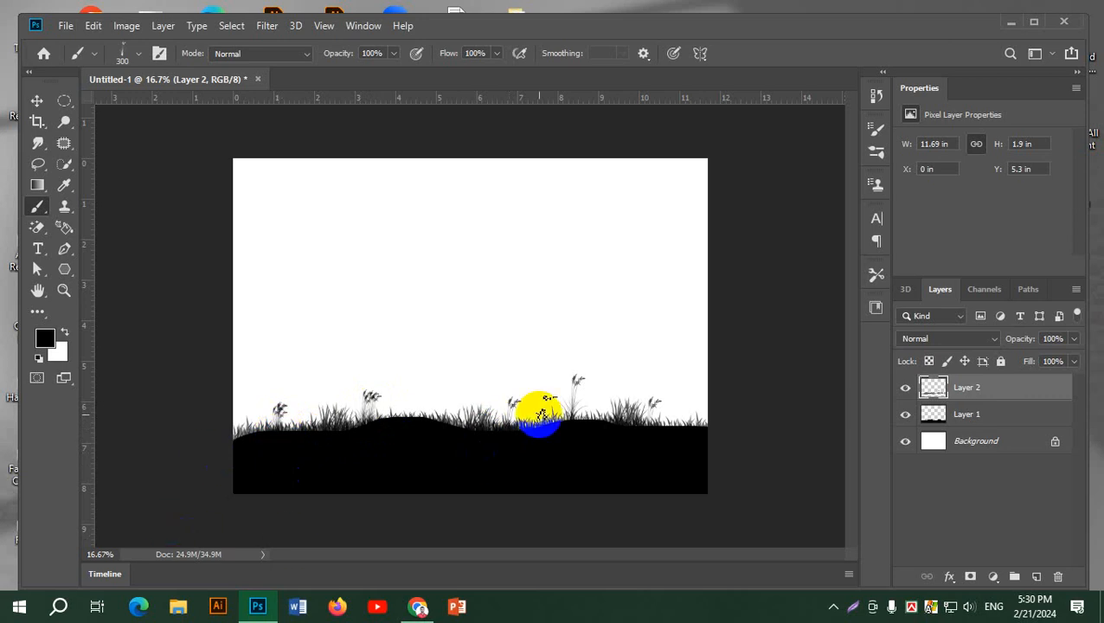
# Stamp tall wispy grass on top of the left-hand hill with the 2143 brush from Grass Burhses By Diana, adding smaller clumps at 400 px
pyautogui.scroll(1, 540, 401)
pyautogui.scroll(-1, 531, 407)
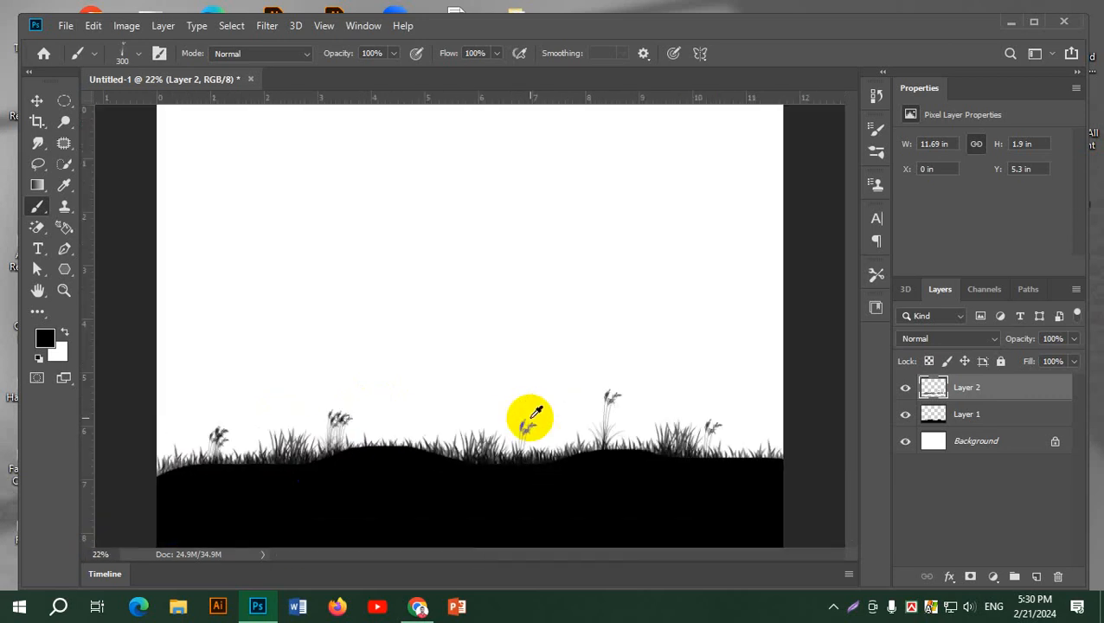
pyautogui.click(876, 156)
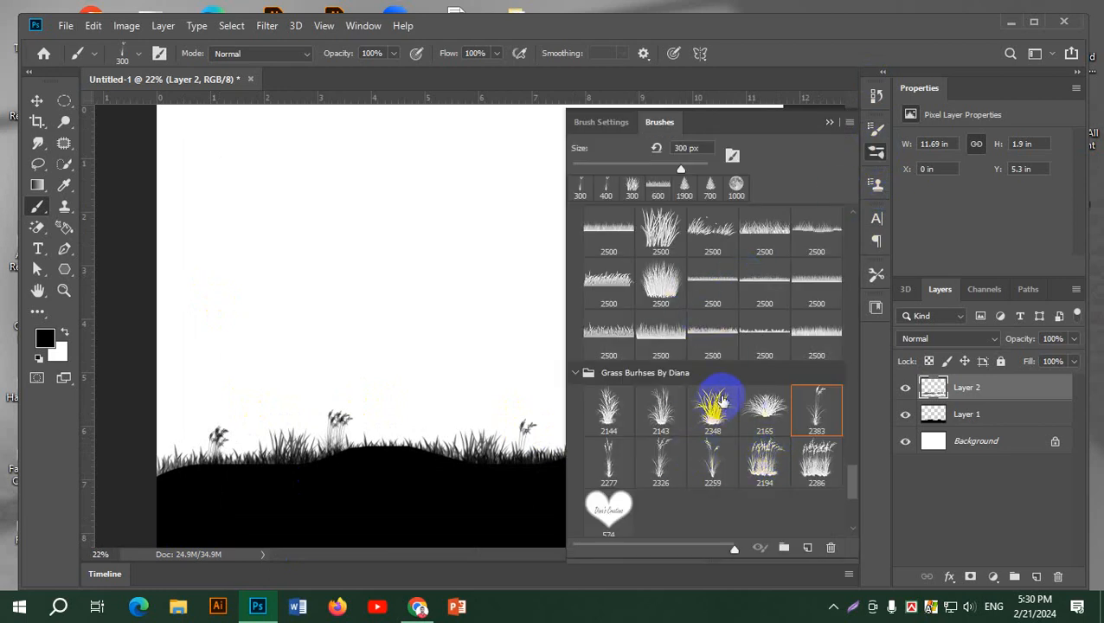
pyautogui.click(712, 405)
pyautogui.click(609, 413)
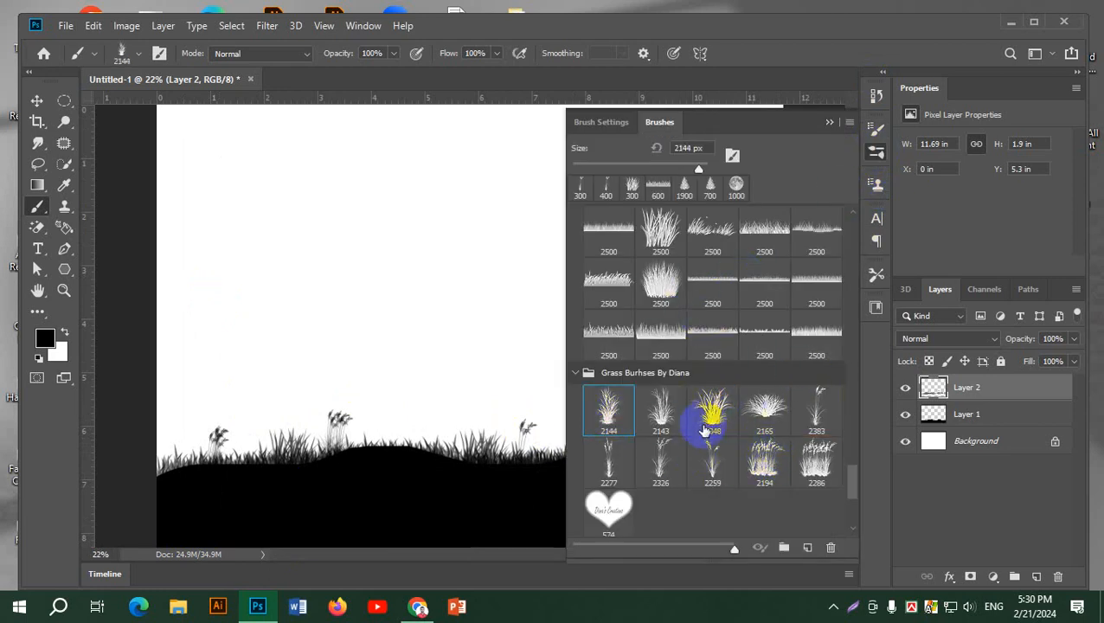
pyautogui.scroll(-1, 762, 454)
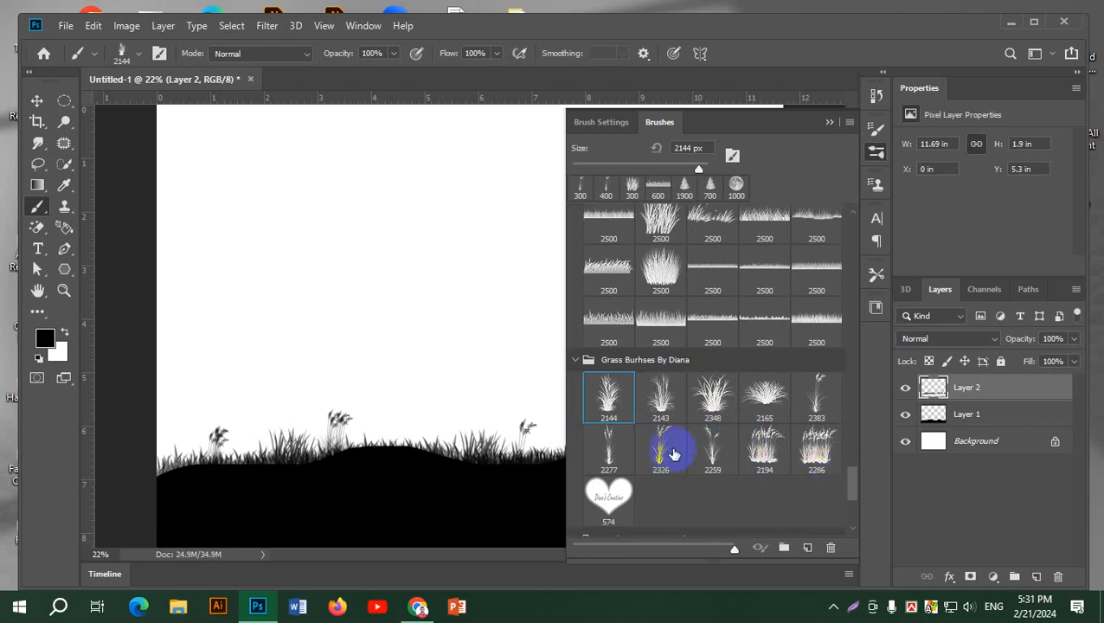
pyautogui.click(660, 393)
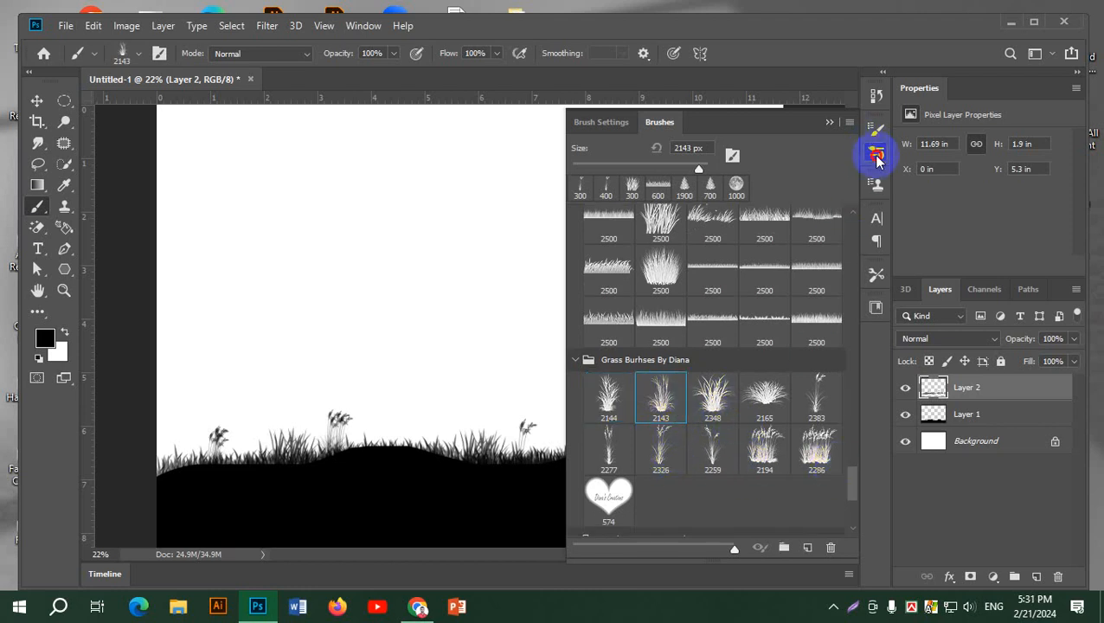
pyautogui.click(876, 157)
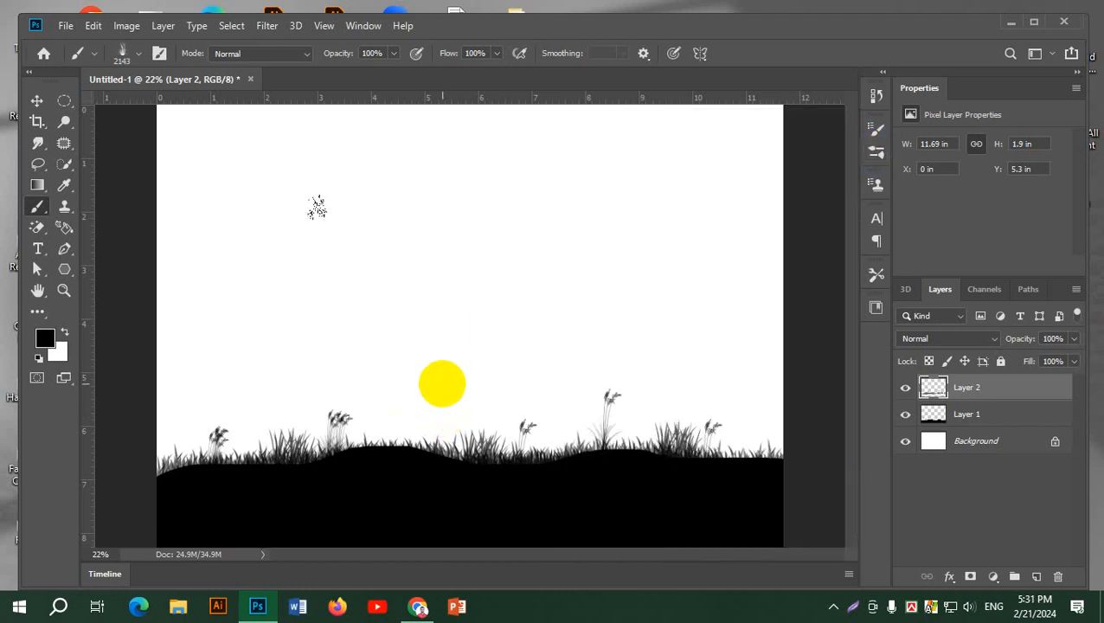
pyautogui.press('[')
pyautogui.press('[')
pyautogui.press('[')
pyautogui.press('[')
pyautogui.press('[')
pyautogui.press('[')
pyautogui.press('[')
pyautogui.press('[')
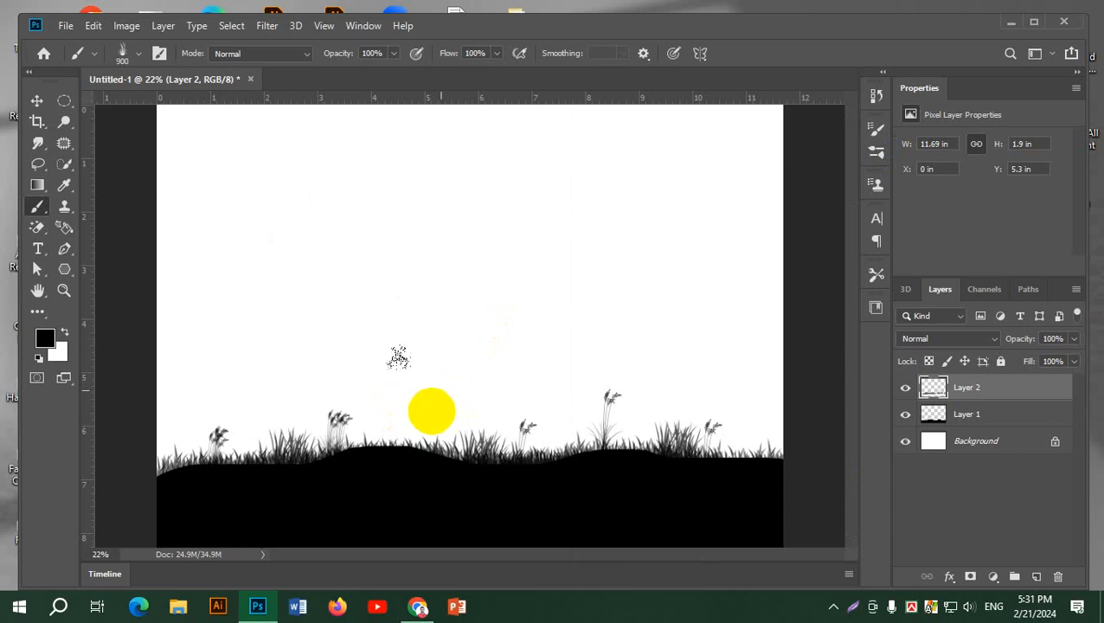
pyautogui.click(397, 429)
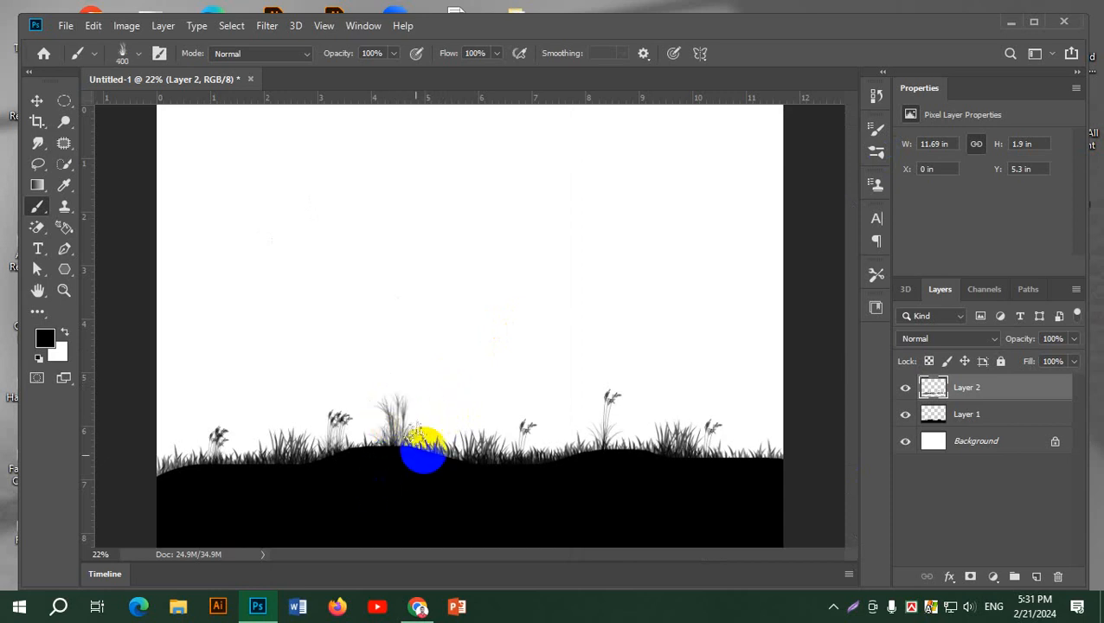
pyautogui.click(421, 445)
pyautogui.click(399, 446)
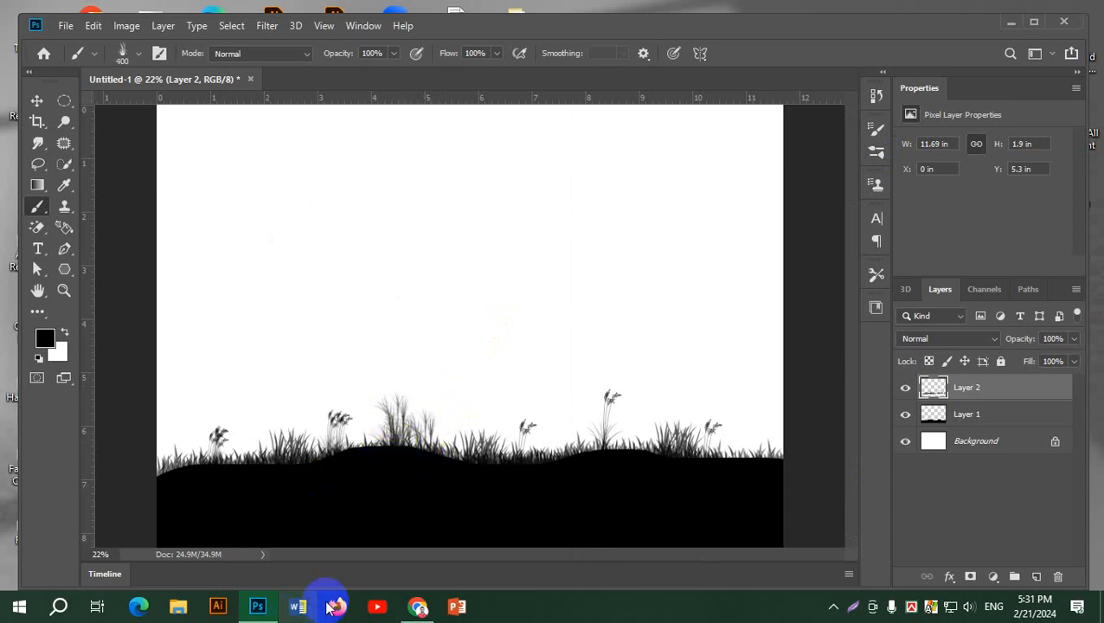
# Hide and show Layer 2 and Layer 1 in turn to compare the grass with the ground silhouette
pyautogui.scroll(-3, 523, 461)
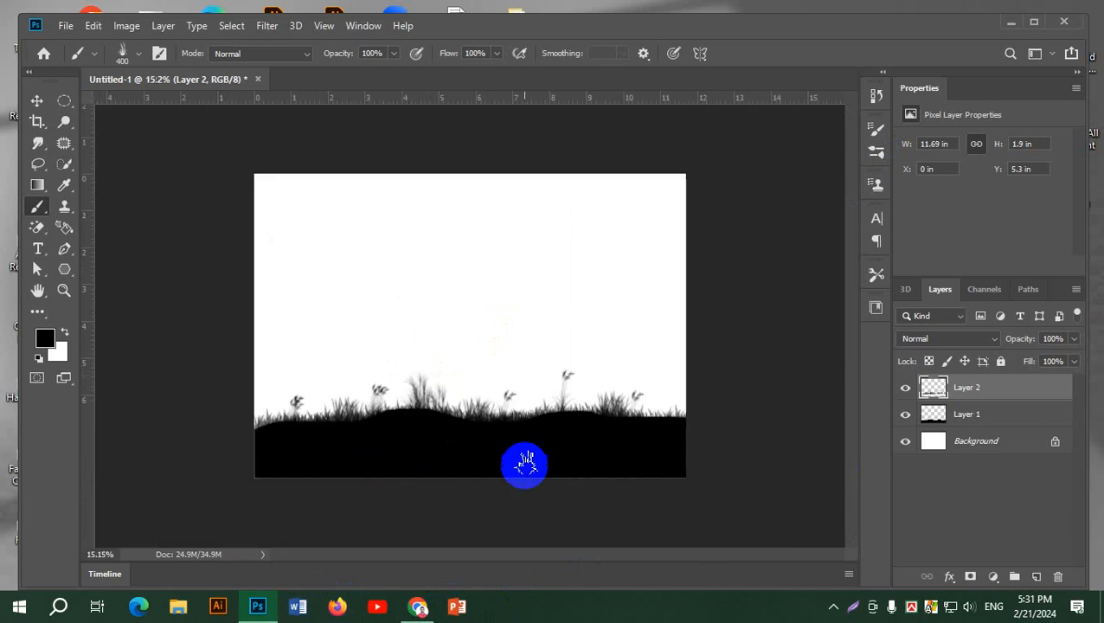
pyautogui.click(904, 389)
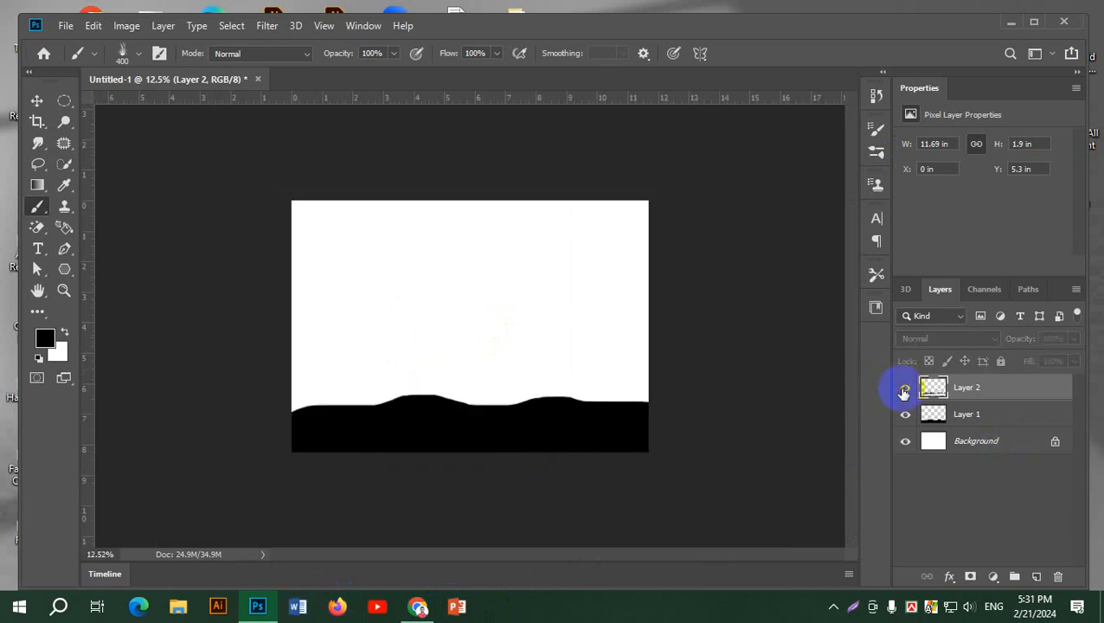
pyautogui.click(904, 389)
pyautogui.click(904, 416)
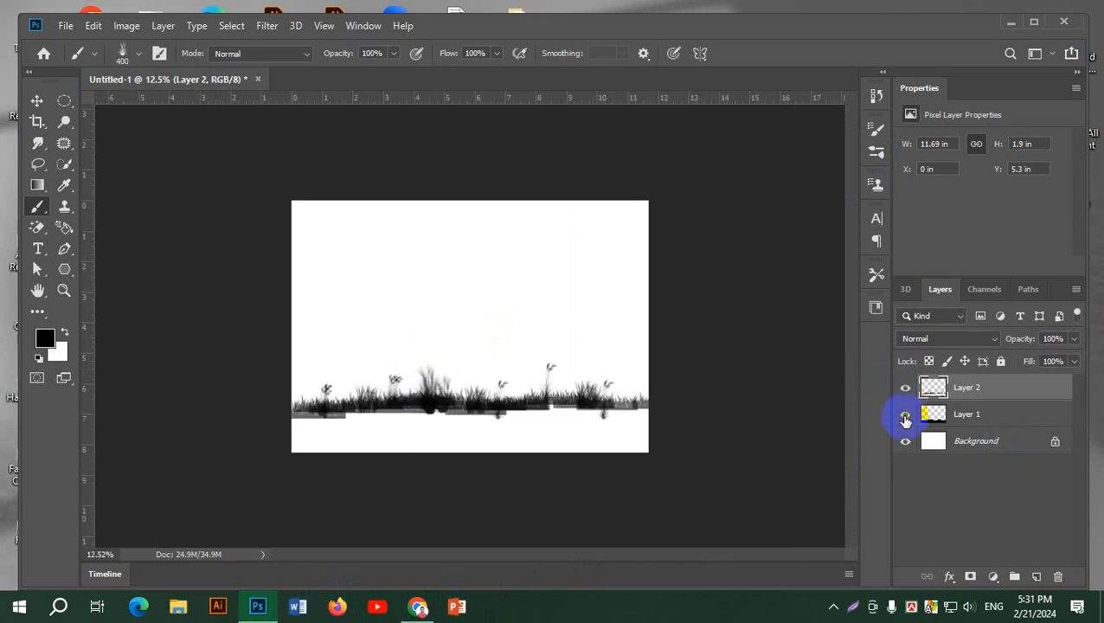
pyautogui.click(904, 415)
pyautogui.click(905, 416)
pyautogui.click(905, 415)
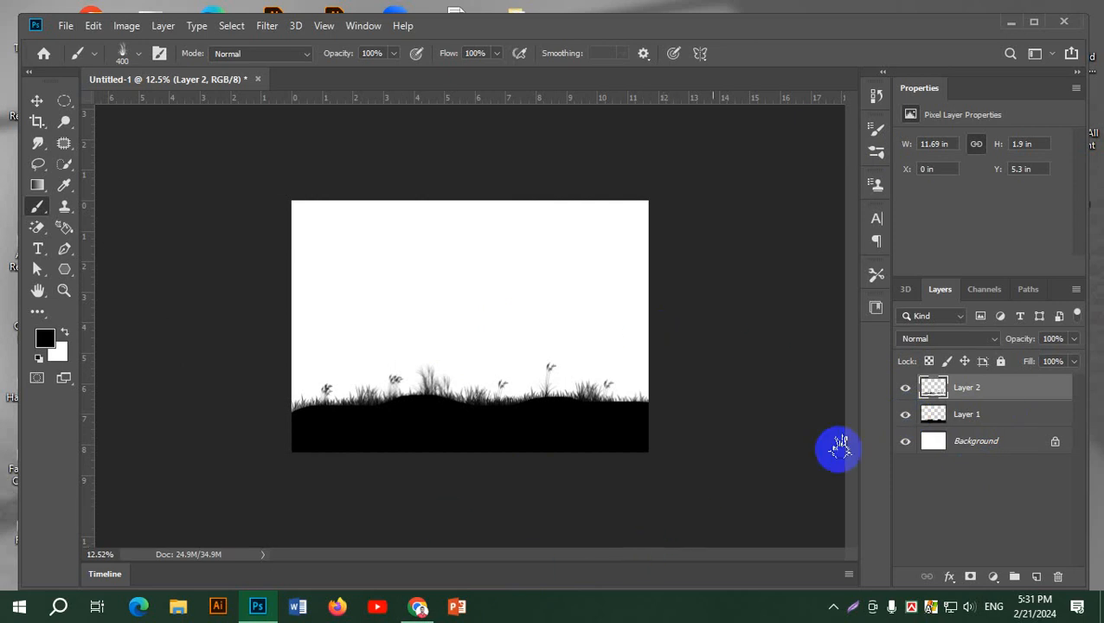
# Try a tall leafy tree at the canvas's left edge with the third conceptart_tree_brushes brush at 2200 px, and reduce the brush to 1300 px
pyautogui.click(876, 151)
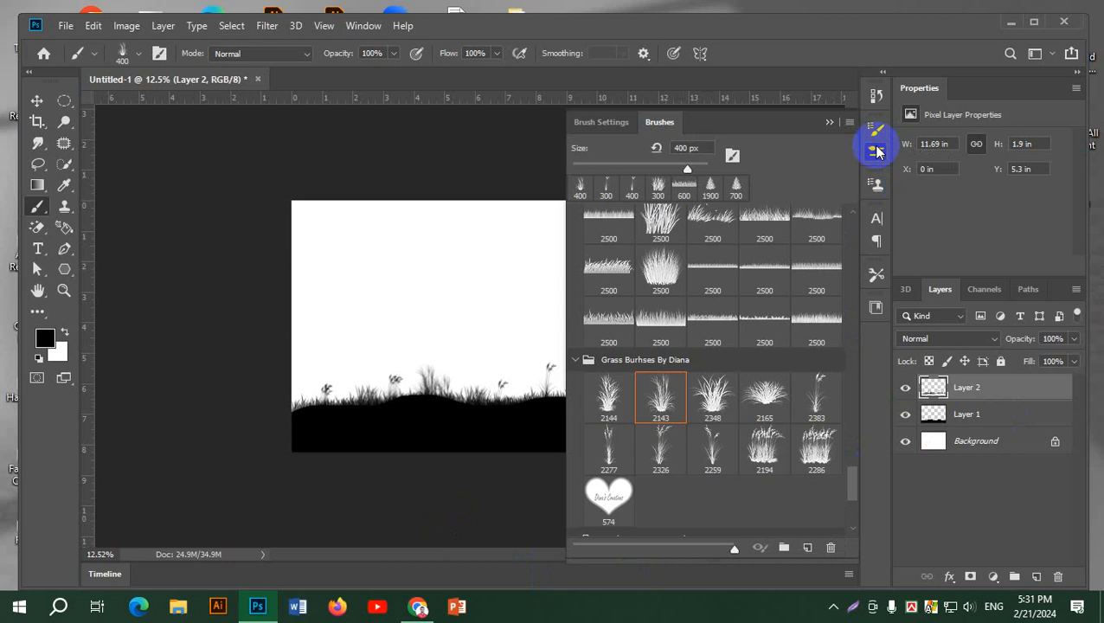
pyautogui.scroll(-5, 746, 402)
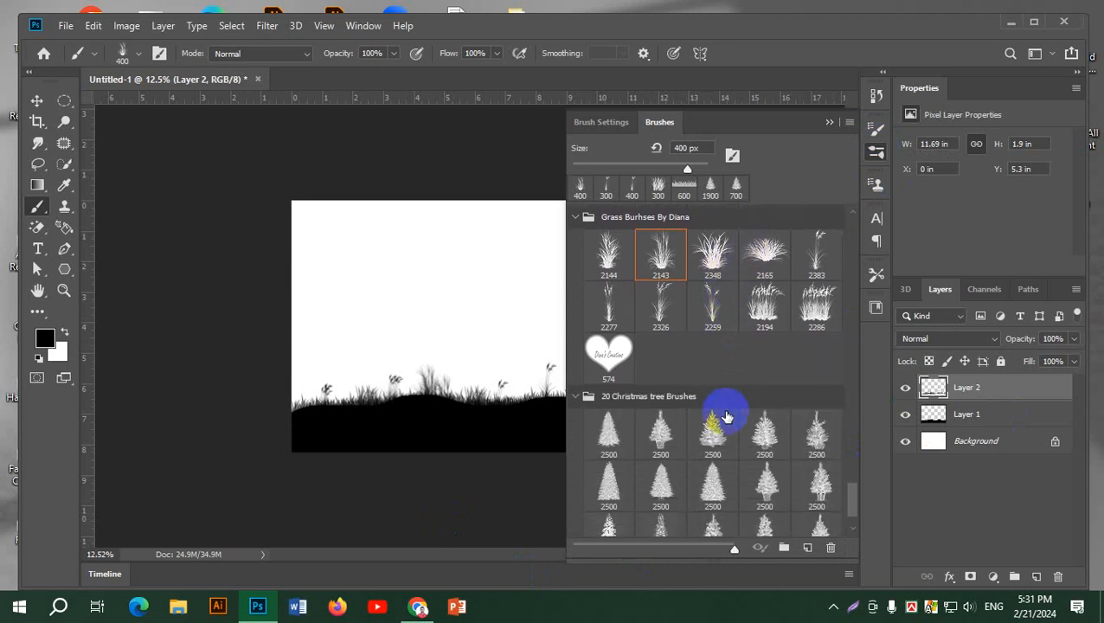
pyautogui.scroll(-1, 780, 413)
pyautogui.moveTo(850, 510)
pyautogui.mouseDown()
pyautogui.moveTo(850, 468)
pyautogui.moveTo(874, 424)
pyautogui.moveTo(879, 288)
pyautogui.mouseUp()
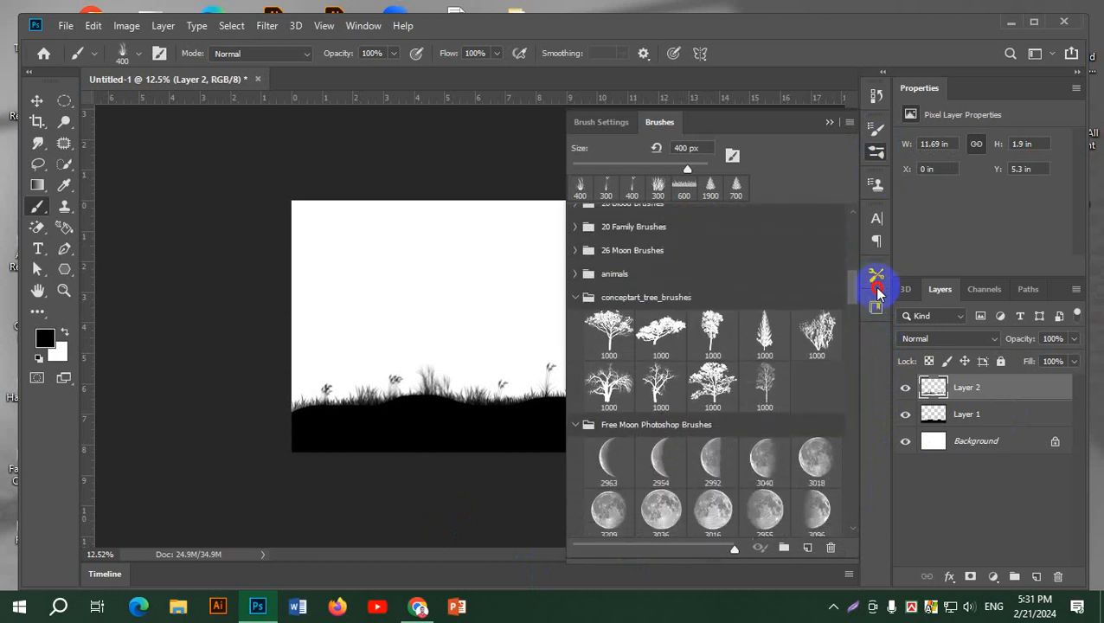
pyautogui.click(708, 344)
pyautogui.click(876, 153)
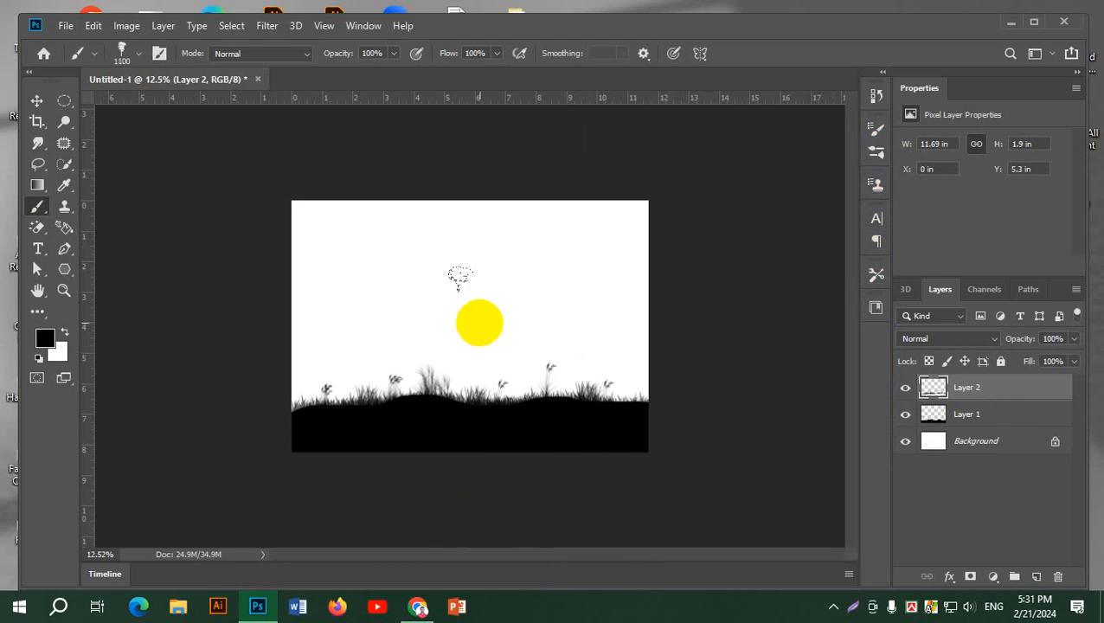
pyautogui.press(']')
pyautogui.press(']')
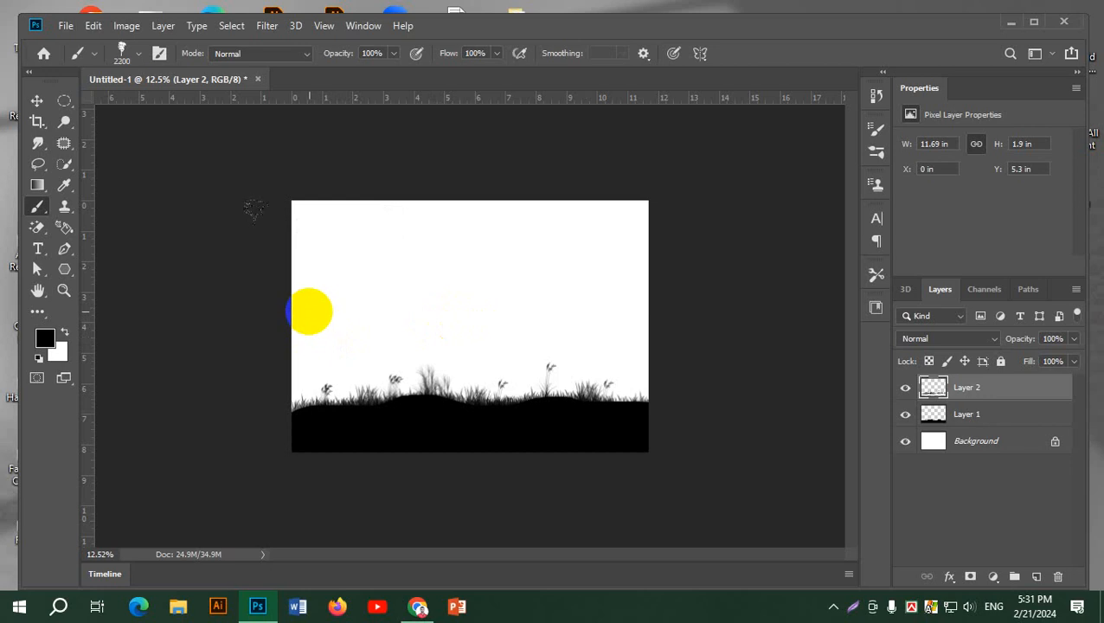
pyautogui.click(310, 310)
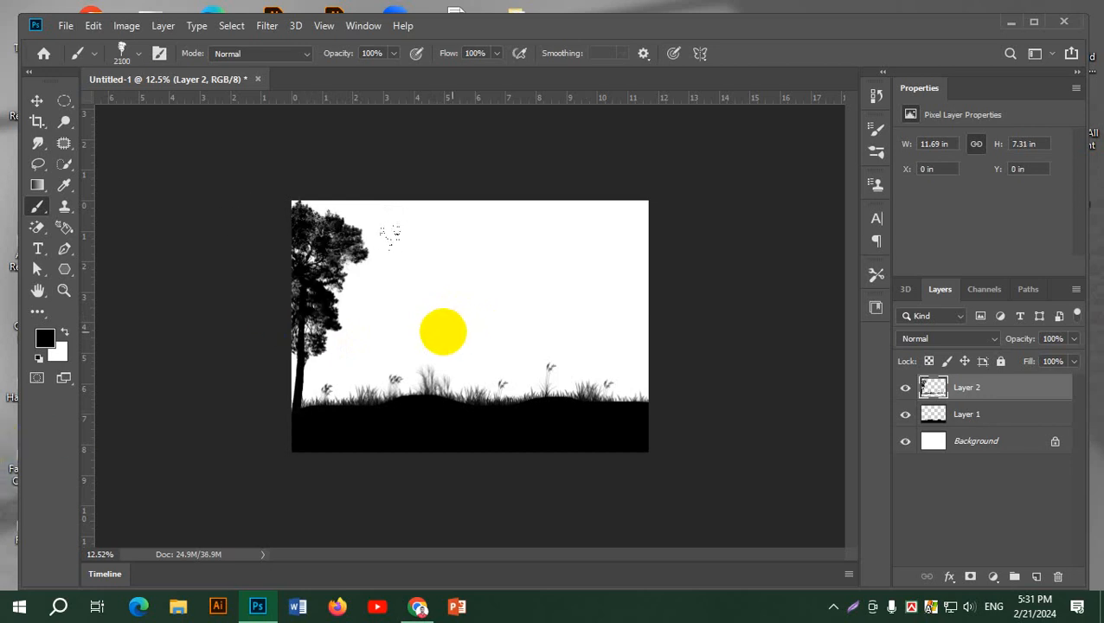
pyautogui.press('[')
pyautogui.press('[')
pyautogui.press('[')
pyautogui.press('[')
pyautogui.press('[')
pyautogui.press('[')
pyautogui.press('[')
pyautogui.press('[')
pyautogui.press('[')
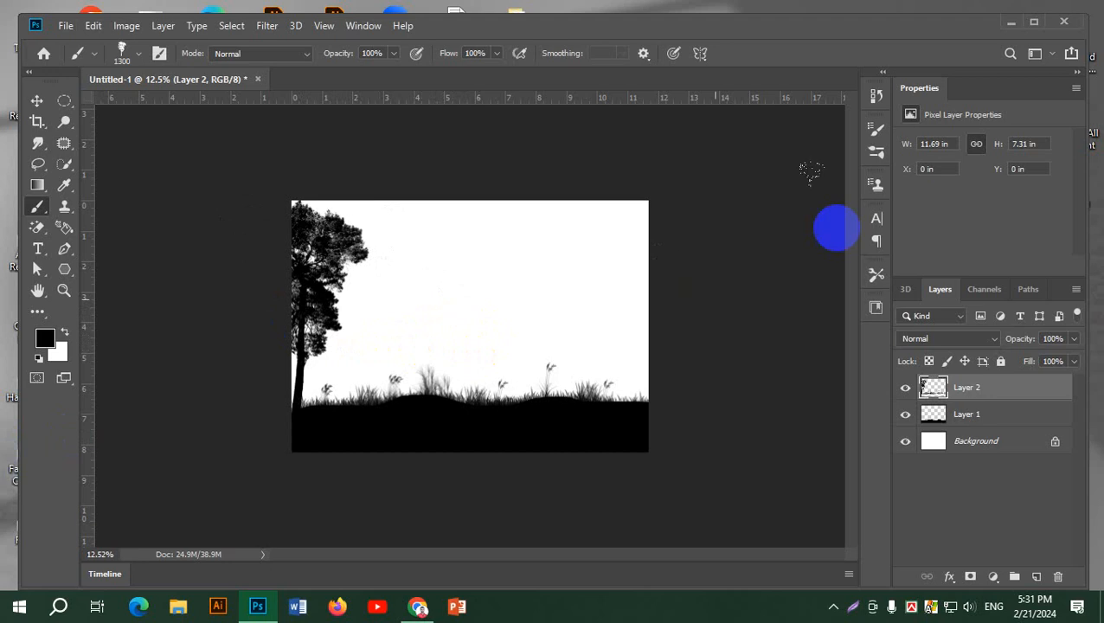
# Stamp a spreading tree at the right end of the ground with the first conceptart_tree_brushes brush enlarged to 1900 px
pyautogui.click(876, 152)
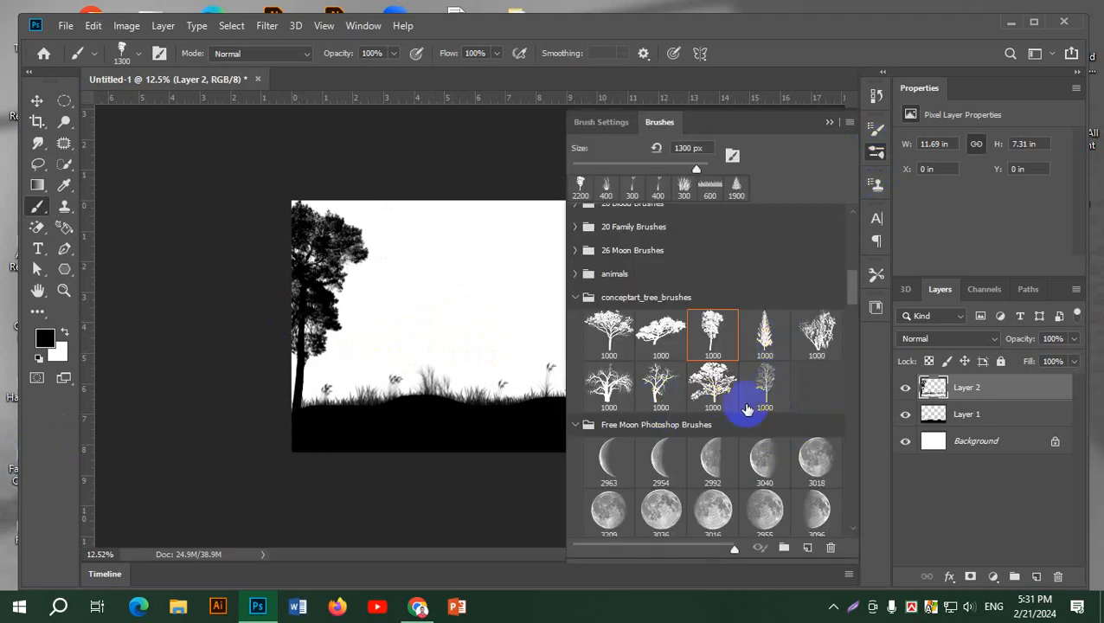
pyautogui.click(609, 333)
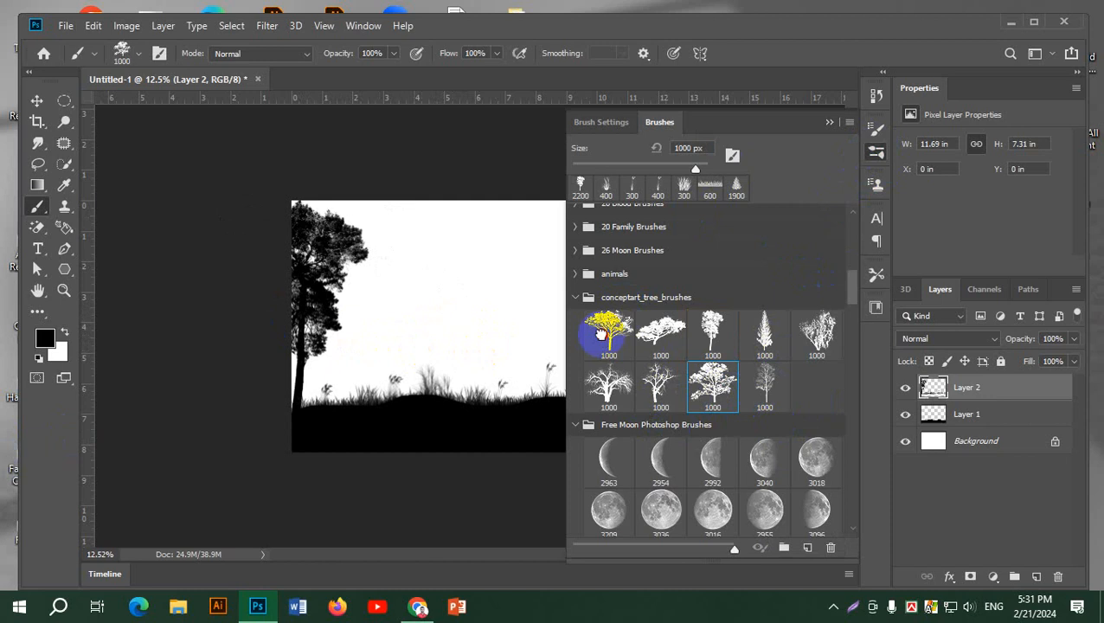
pyautogui.click(876, 153)
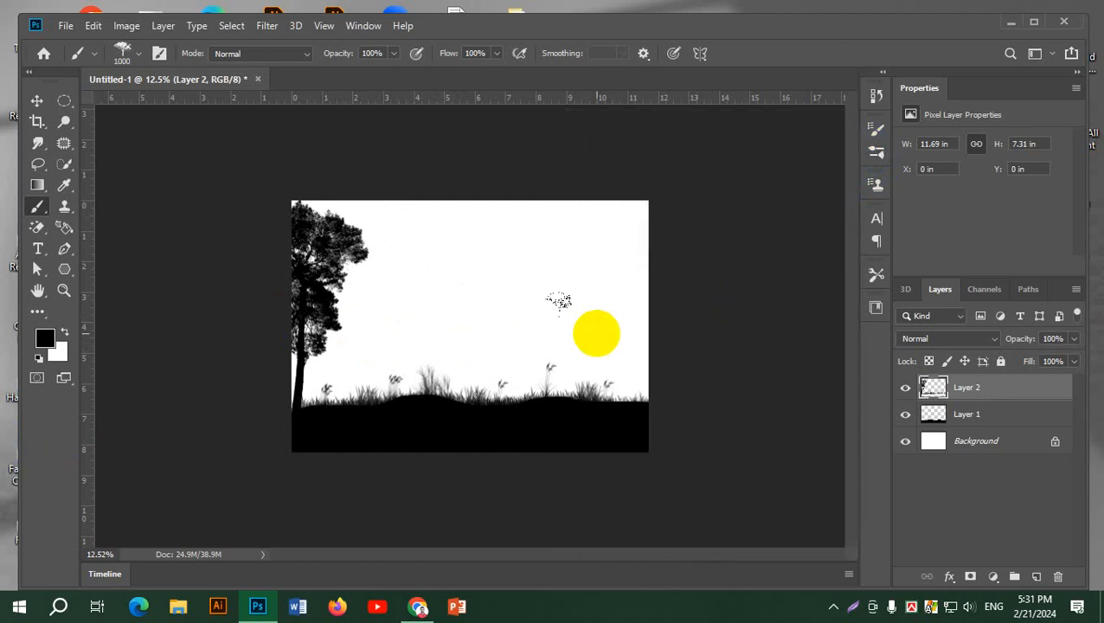
pyautogui.press(']')
pyautogui.press(']')
pyautogui.press(']')
pyautogui.press(']')
pyautogui.press(']')
pyautogui.press(']')
pyautogui.press(']')
pyautogui.press(']')
pyautogui.press(']')
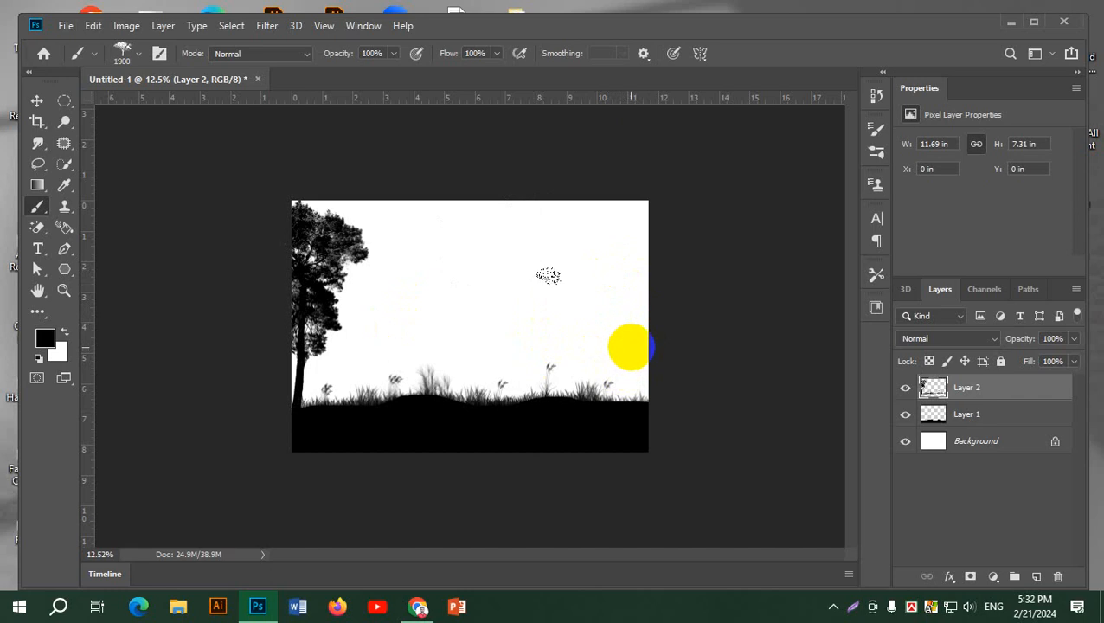
pyautogui.click(635, 347)
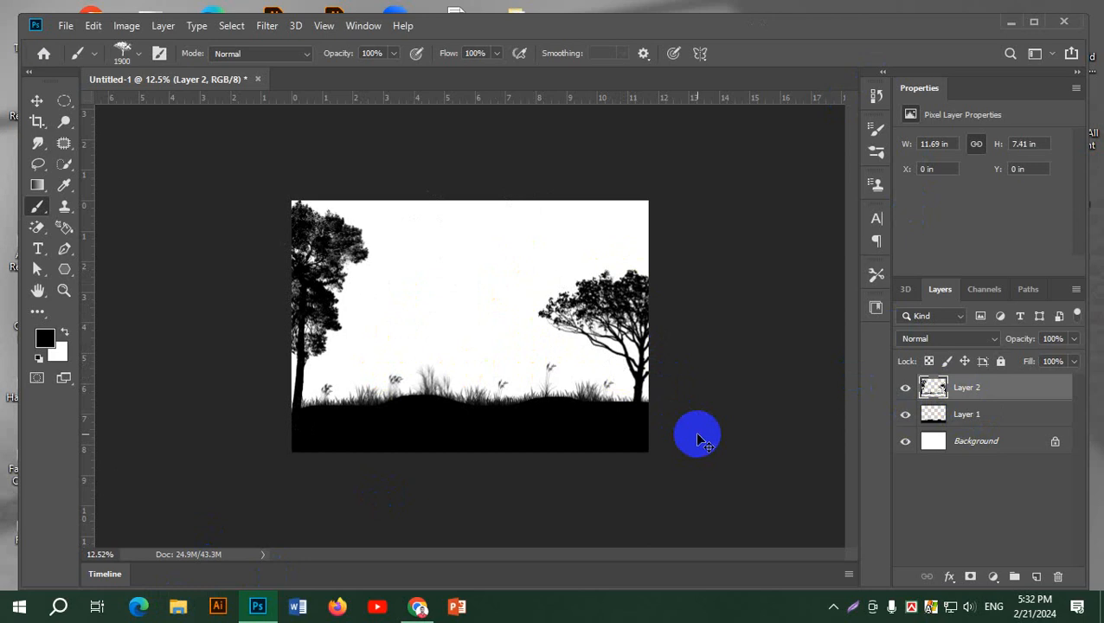
# Undo both tree stamps, and restamp the spreading tree at 1900 px near the right edge on a new layer
pyautogui.hotkey('ctrl', 'z')
pyautogui.hotkey('ctrl', 'z')
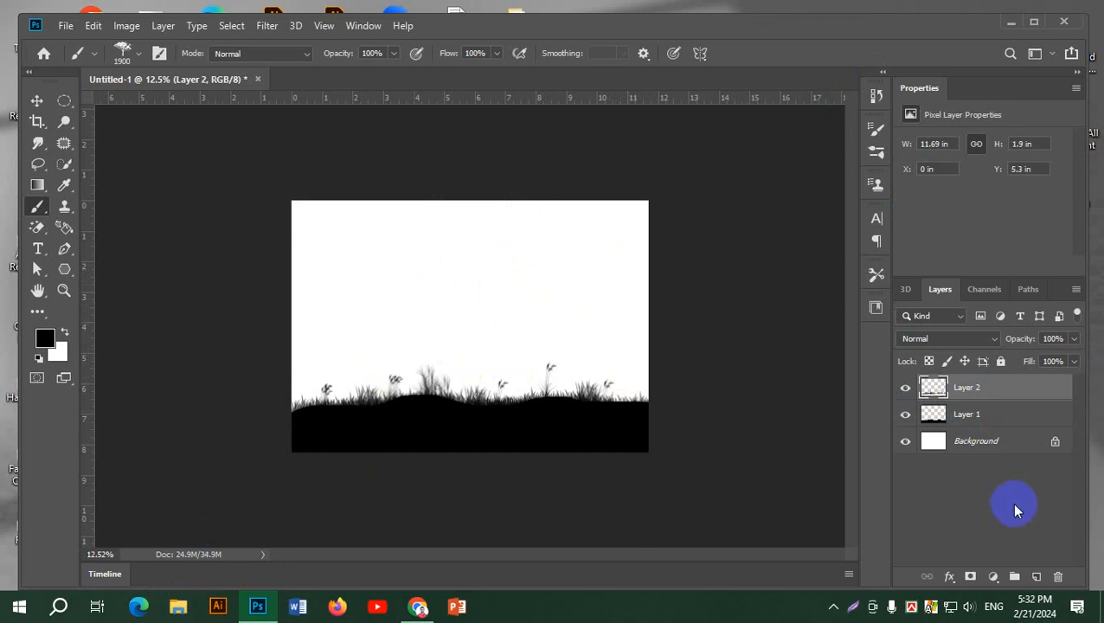
pyautogui.click(1035, 581)
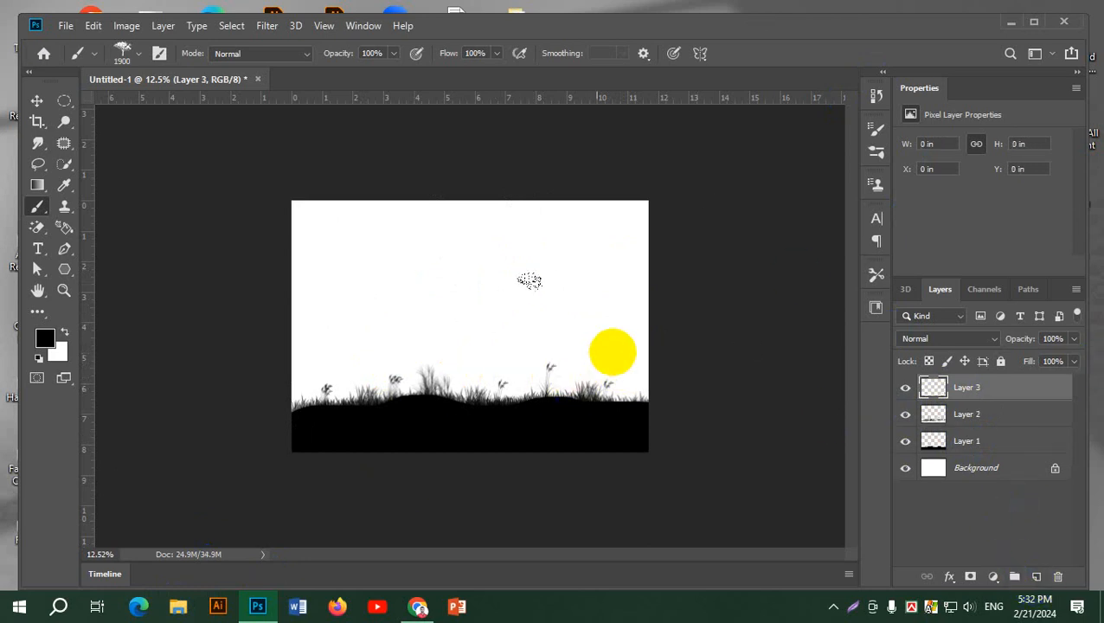
pyautogui.click(632, 348)
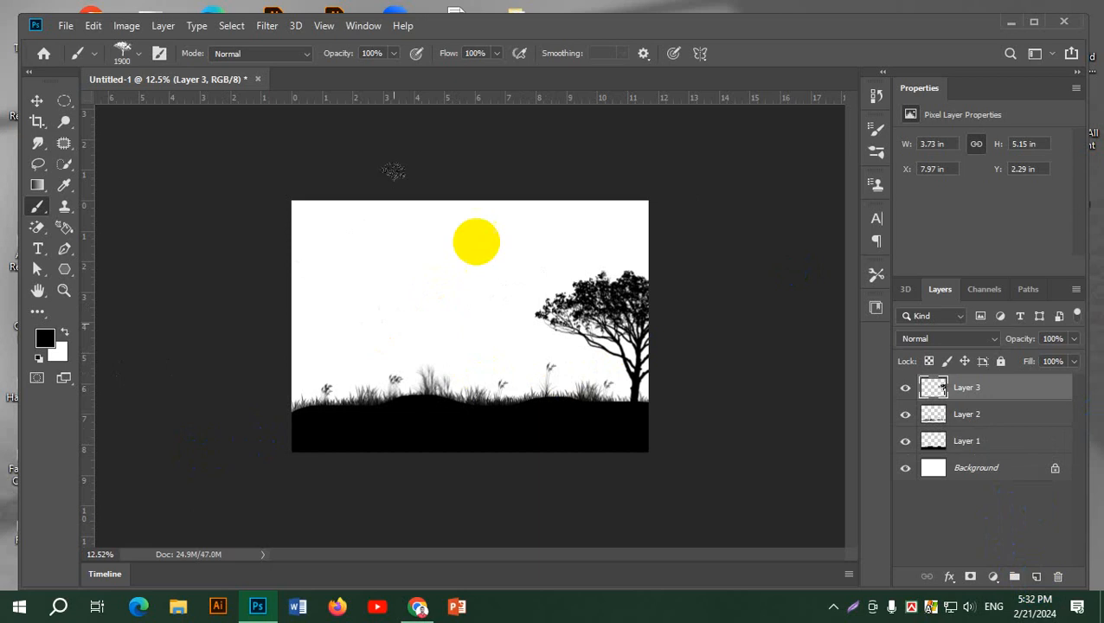
# Stamp the tall leafy tree from conceptart_tree_brushes at 1700 px on the ground near the canvas's left edge
pyautogui.click(875, 152)
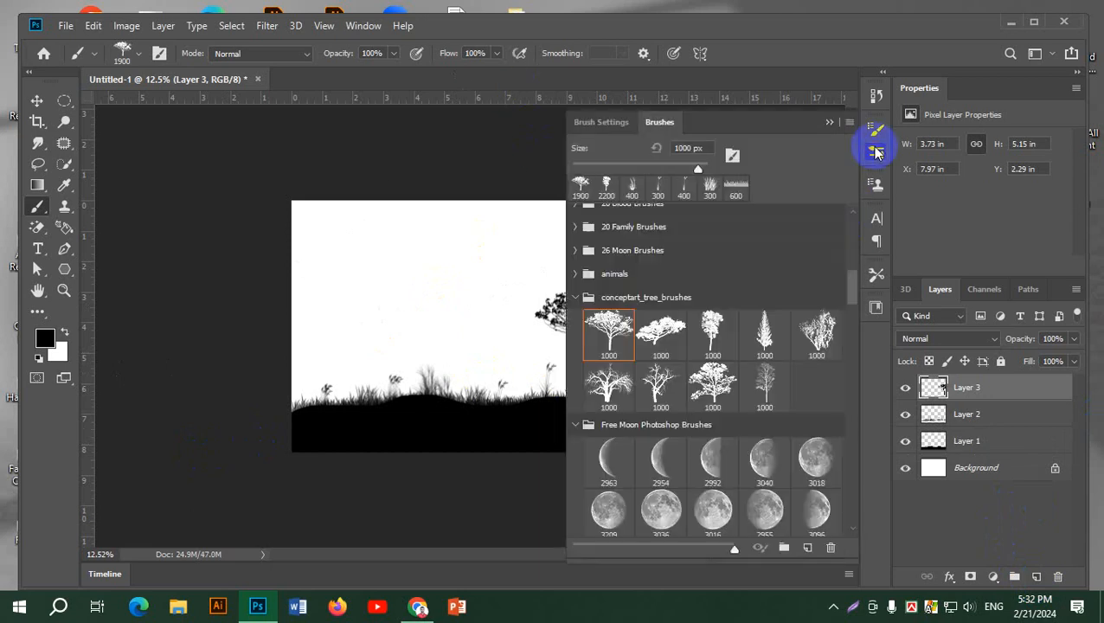
pyautogui.click(711, 331)
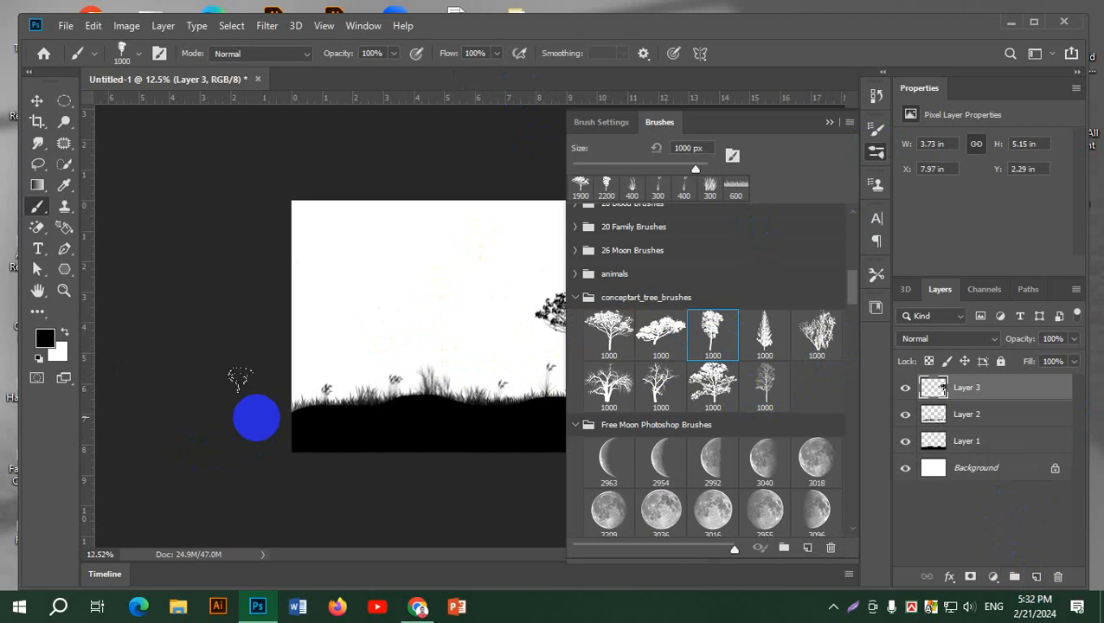
pyautogui.click(876, 152)
pyautogui.moveTo(358, 305)
pyautogui.mouseDown()
pyautogui.moveTo(368, 298)
pyautogui.moveTo(313, 287)
pyautogui.moveTo(301, 258)
pyautogui.mouseUp()
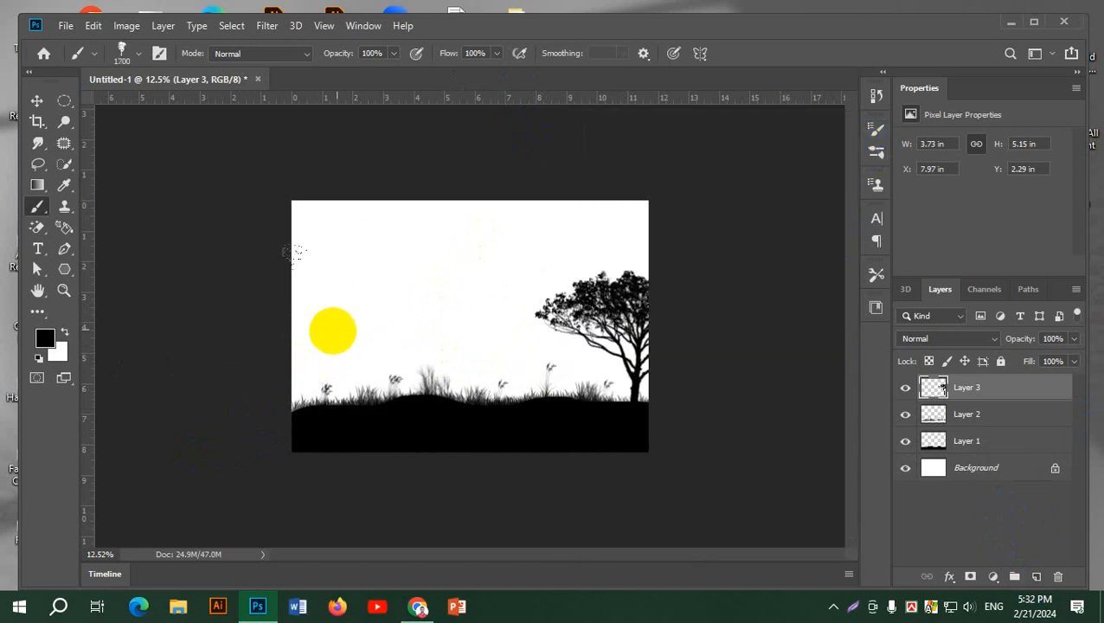
pyautogui.click(332, 331)
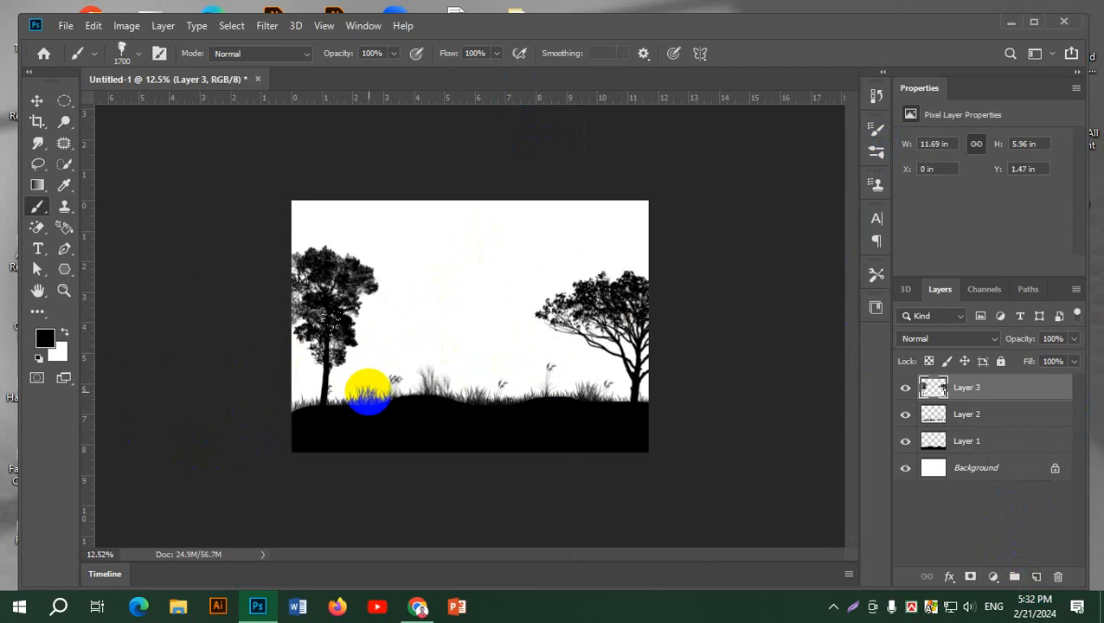
# Stamp a smaller copy of the leafy tree at 700 px on the right slope of the left-hand hill
pyautogui.press('[')
pyautogui.press('[')
pyautogui.press('[')
pyautogui.press('[')
pyautogui.press('[')
pyautogui.press('[')
pyautogui.press('[')
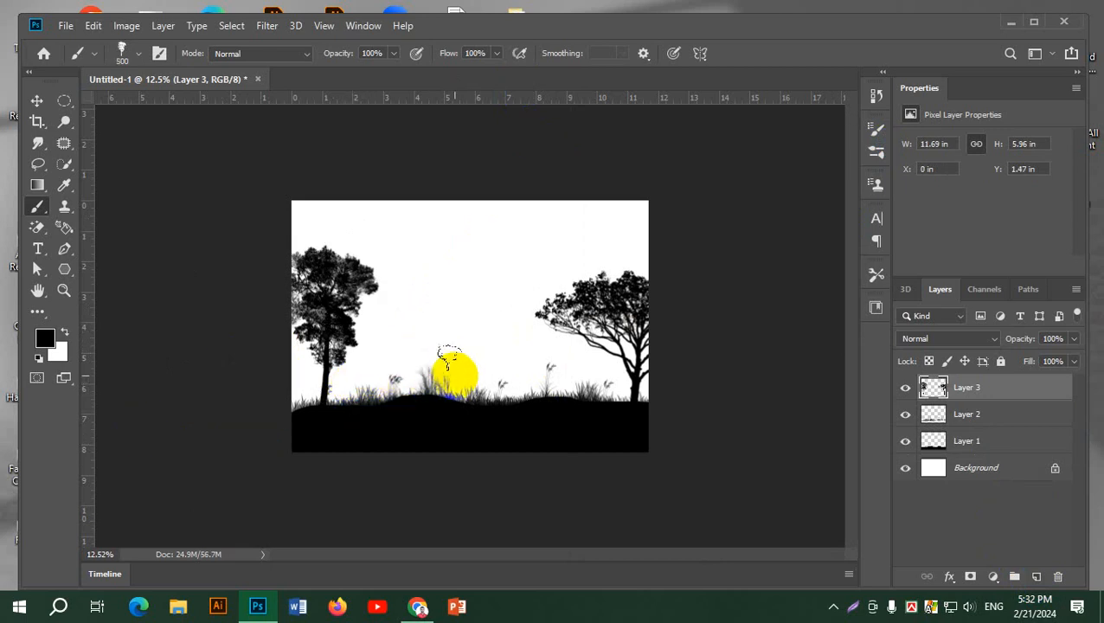
pyautogui.click(454, 362)
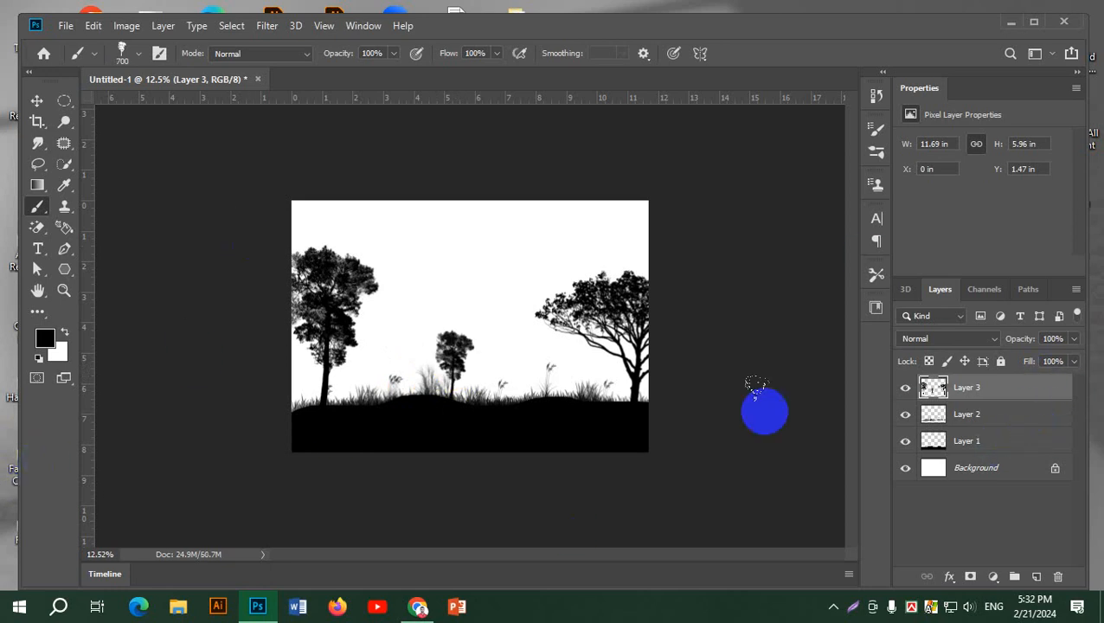
# Add a new layer and stamp bird flocks beside the left tree's crown and under the right tree's branches with the 304 brush from SS-birds-flying
pyautogui.click(877, 152)
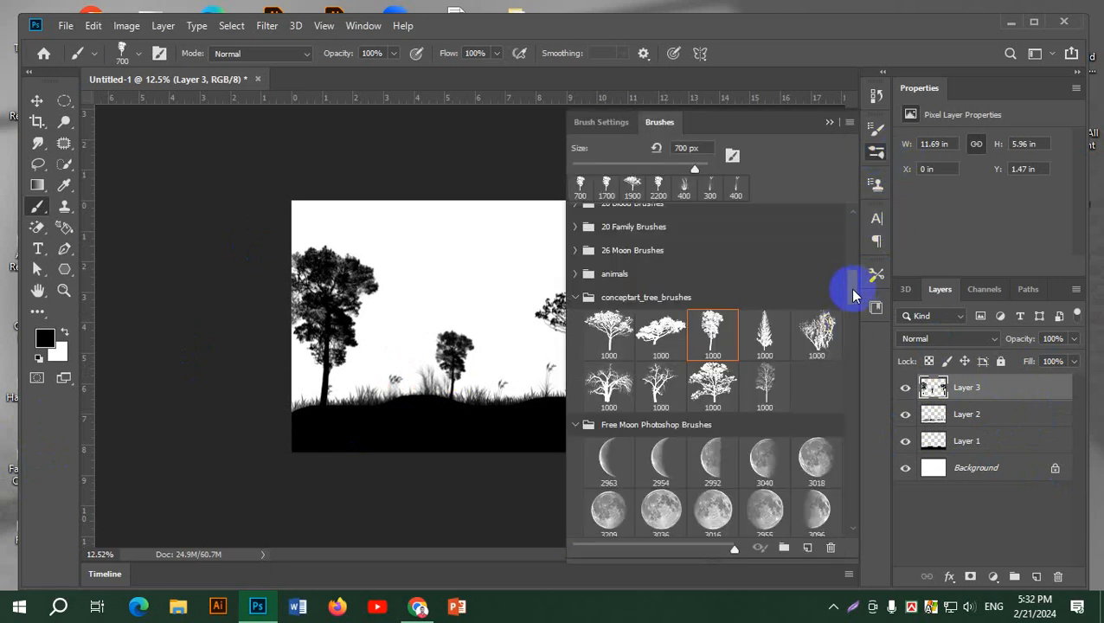
pyautogui.moveTo(850, 324)
pyautogui.mouseDown()
pyautogui.moveTo(858, 368)
pyautogui.moveTo(863, 357)
pyautogui.mouseUp()
pyautogui.click(712, 342)
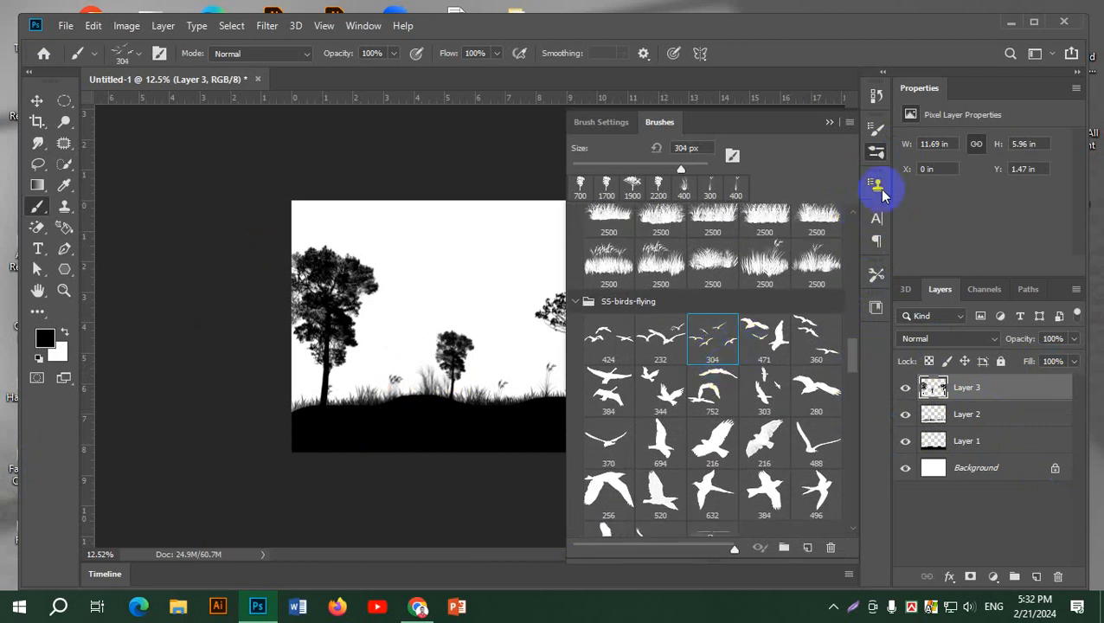
pyautogui.click(875, 152)
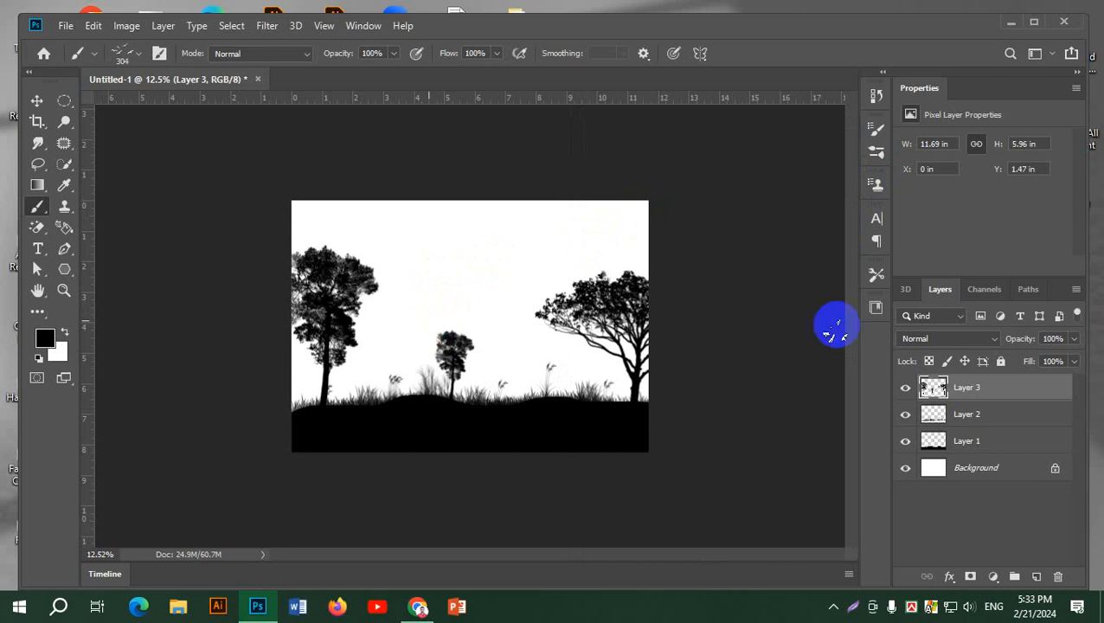
pyautogui.click(1038, 574)
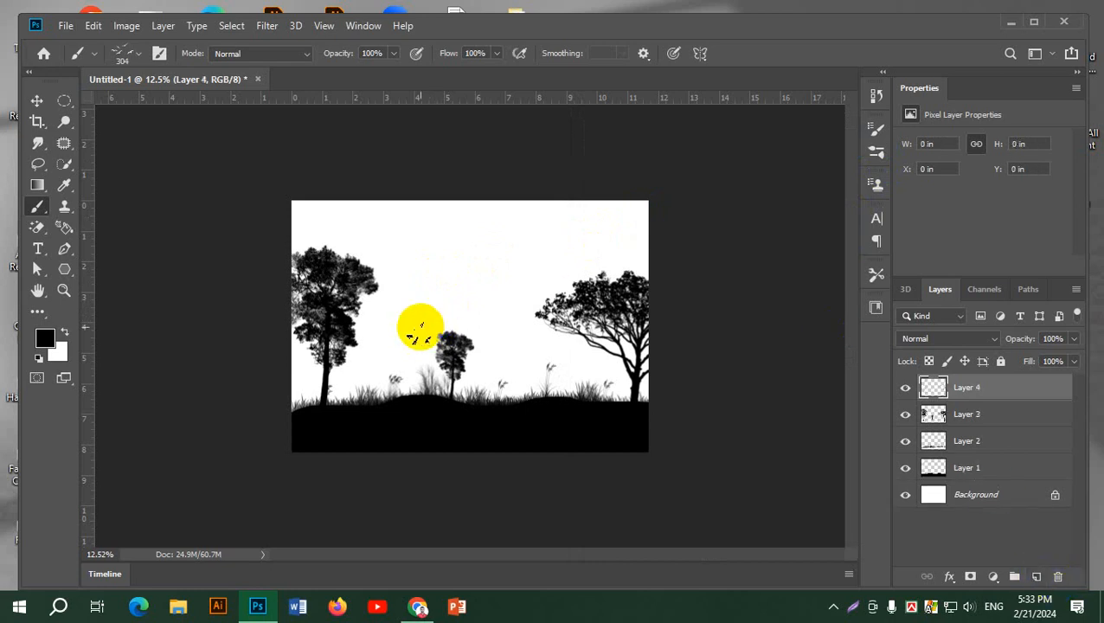
pyautogui.scroll(4, 421, 329)
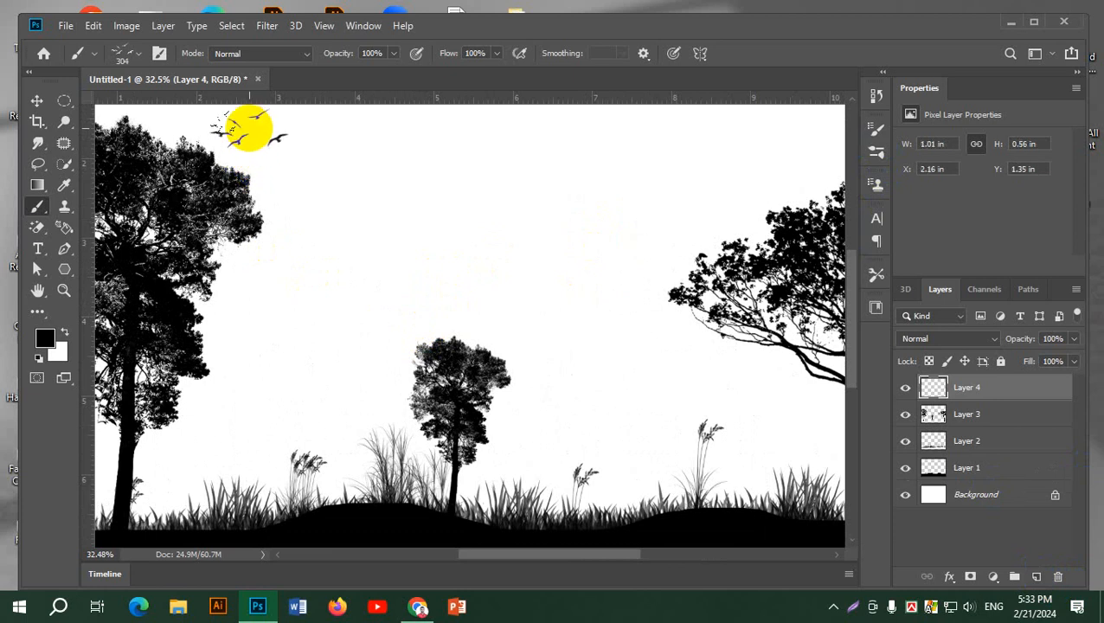
pyautogui.scroll(-2, 235, 298)
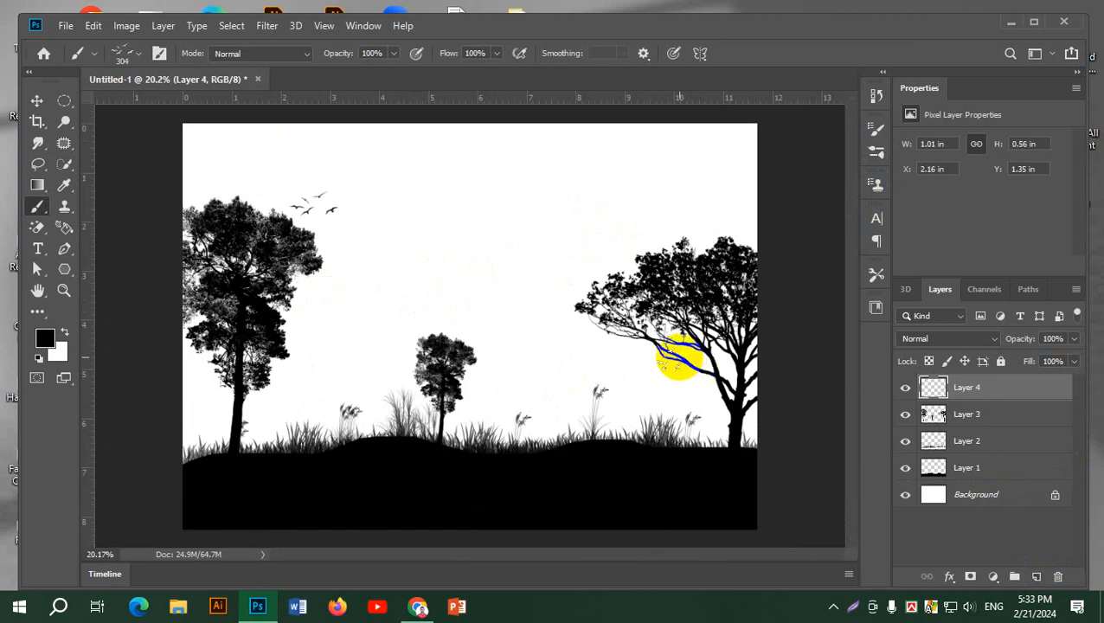
# Switch to Chrome and examine the lake and bare-tree sunset references in the "sunset brush artwork ps" image results
pyautogui.click(876, 156)
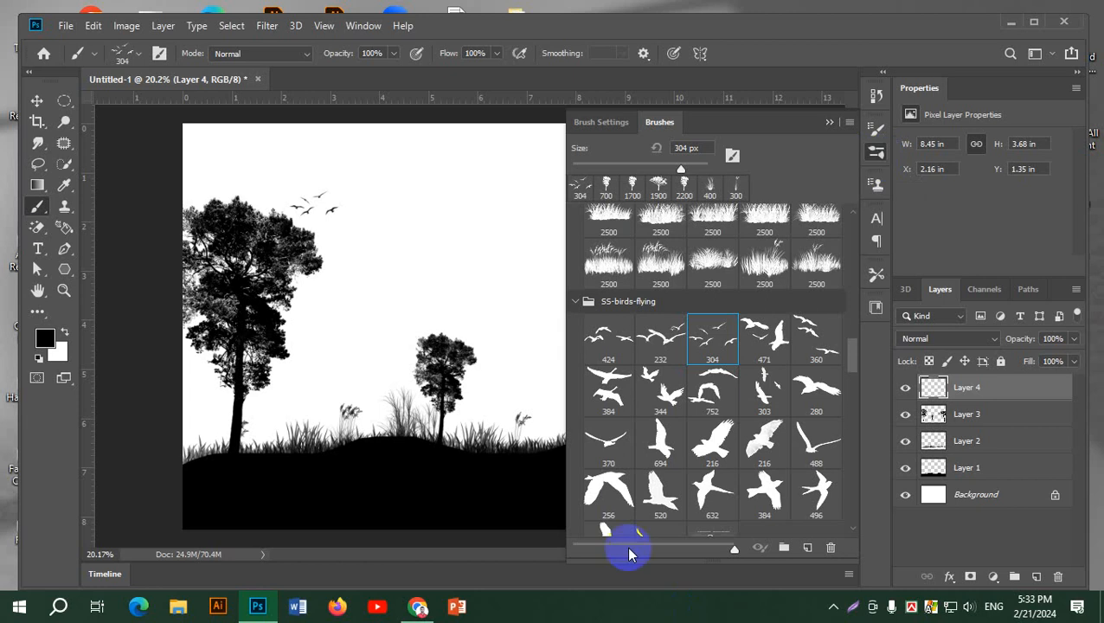
pyautogui.click(417, 606)
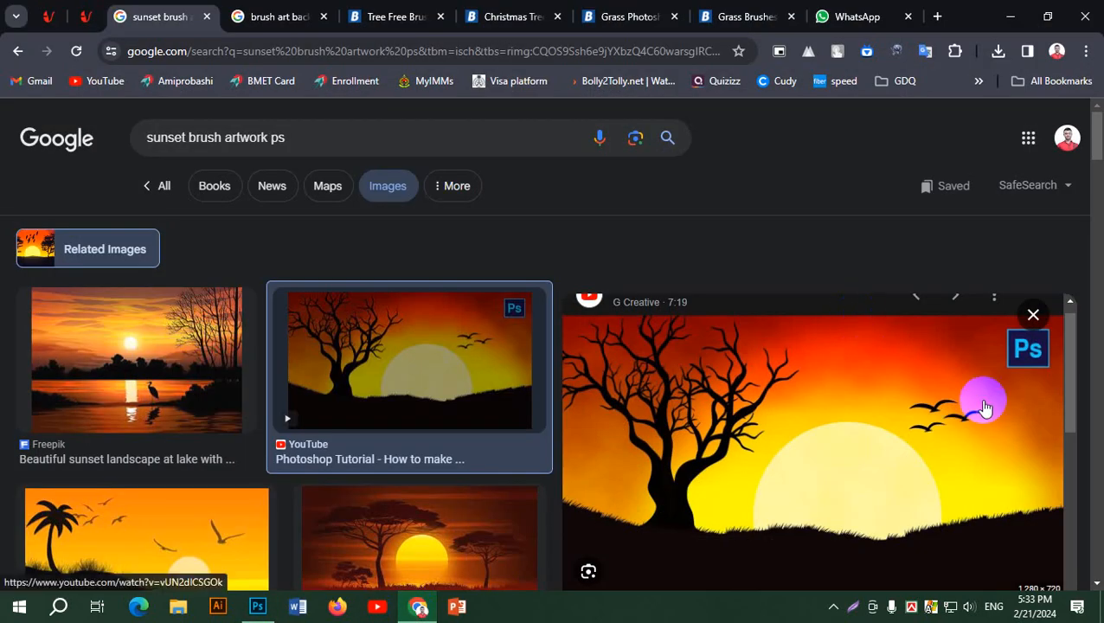
pyautogui.scroll(-3, 857, 382)
pyautogui.scroll(3, 858, 382)
pyautogui.click(135, 379)
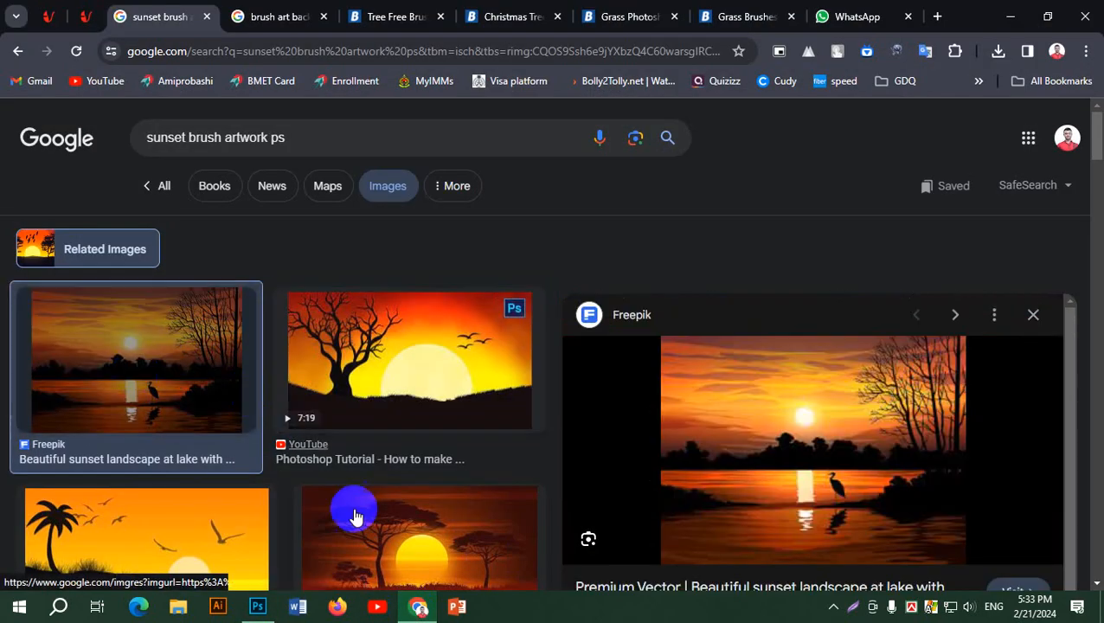
pyautogui.scroll(-2, 352, 510)
pyautogui.click(412, 480)
pyautogui.click(418, 229)
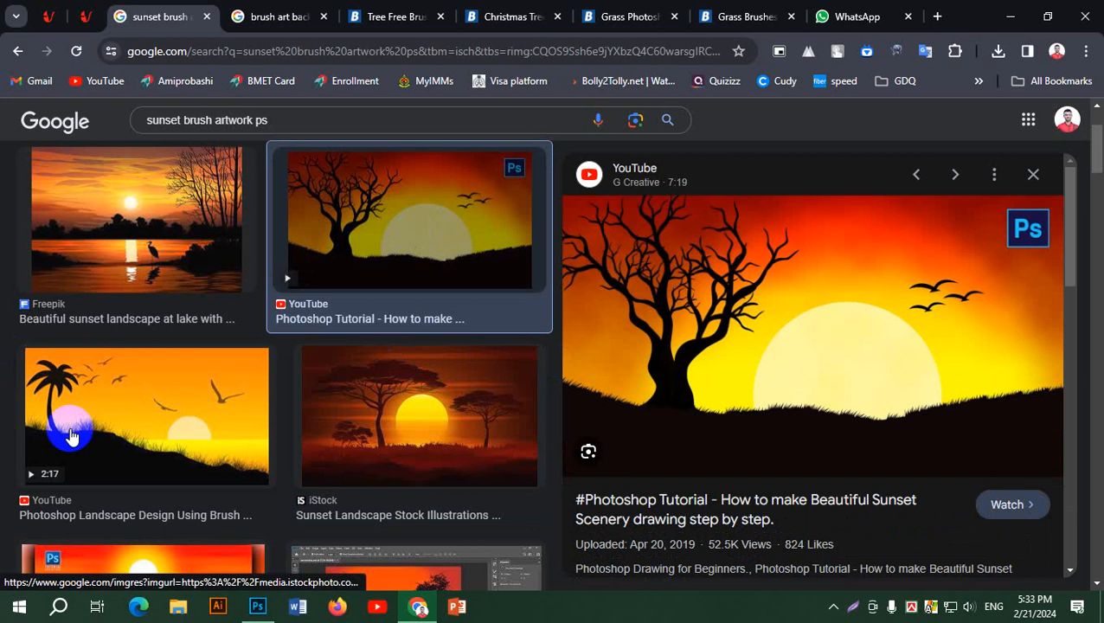
# Preview the palm-tree sunset reference with flying birds, and switch back to Photoshop
pyautogui.click(138, 440)
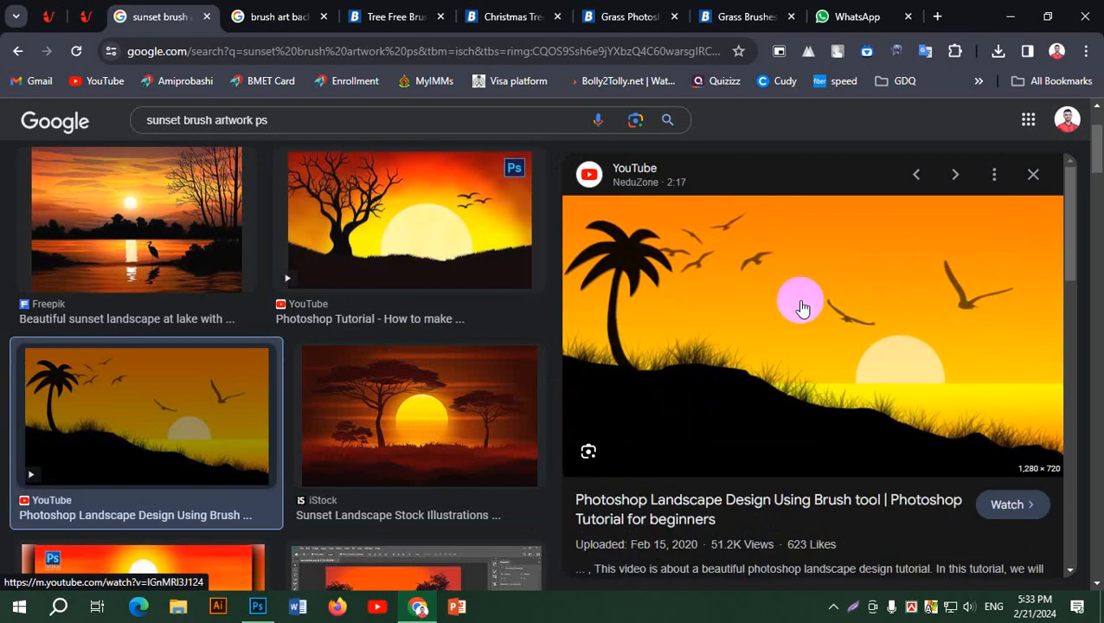
pyautogui.click(1012, 18)
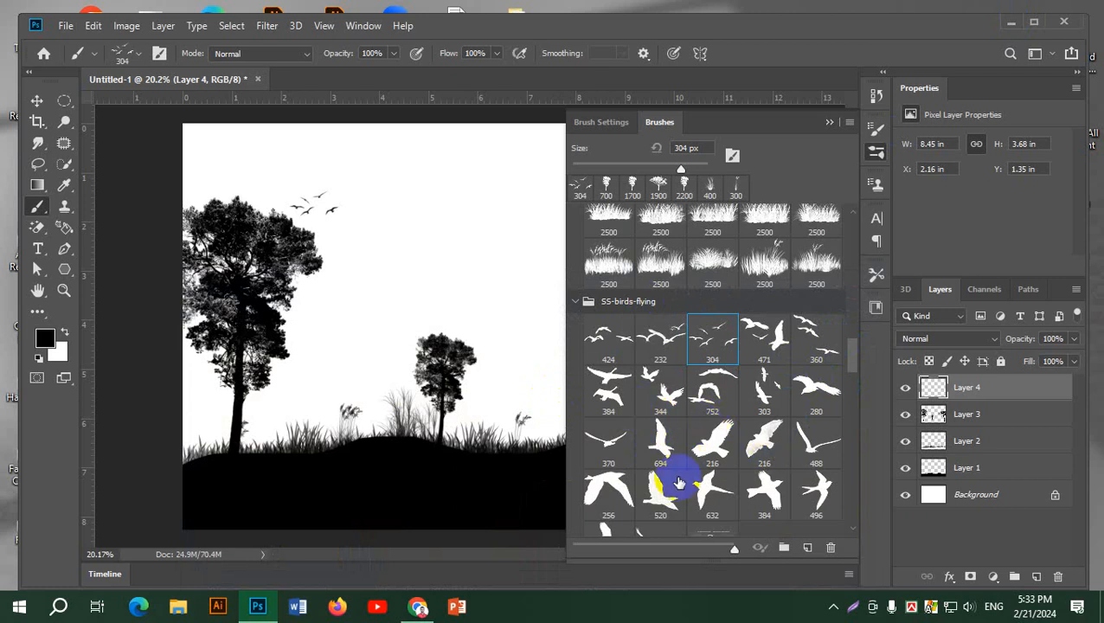
# Stamp three birds at 200, 125 and 150 px in the sky above the right tree with the 694 brush from SS-birds-flying
pyautogui.click(666, 435)
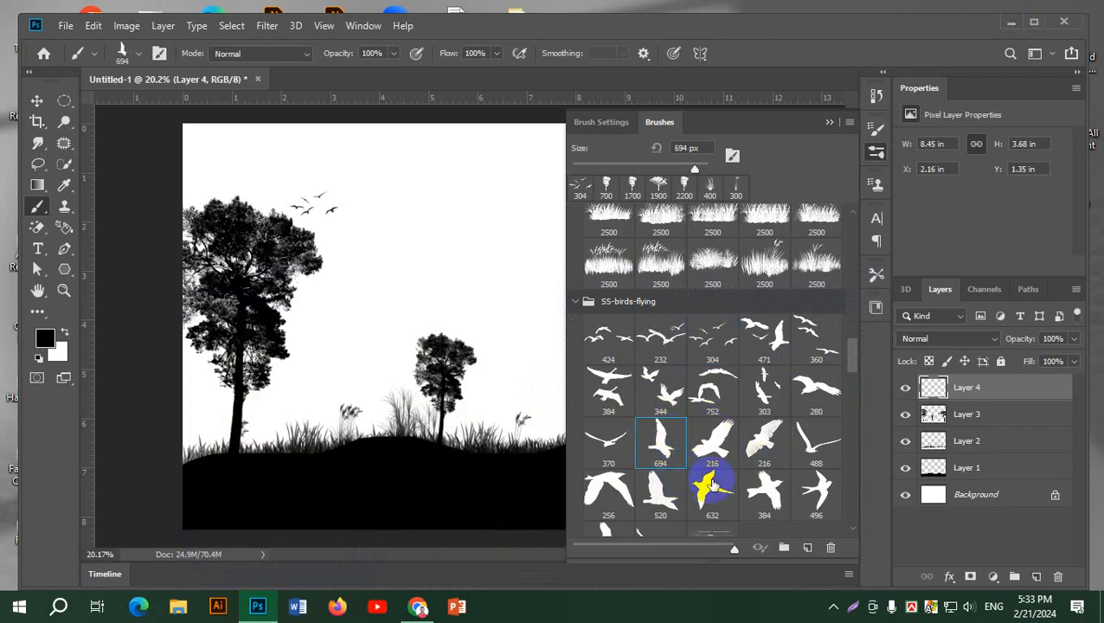
pyautogui.click(877, 151)
pyautogui.moveTo(362, 298); pyautogui.dragTo(379, 275)
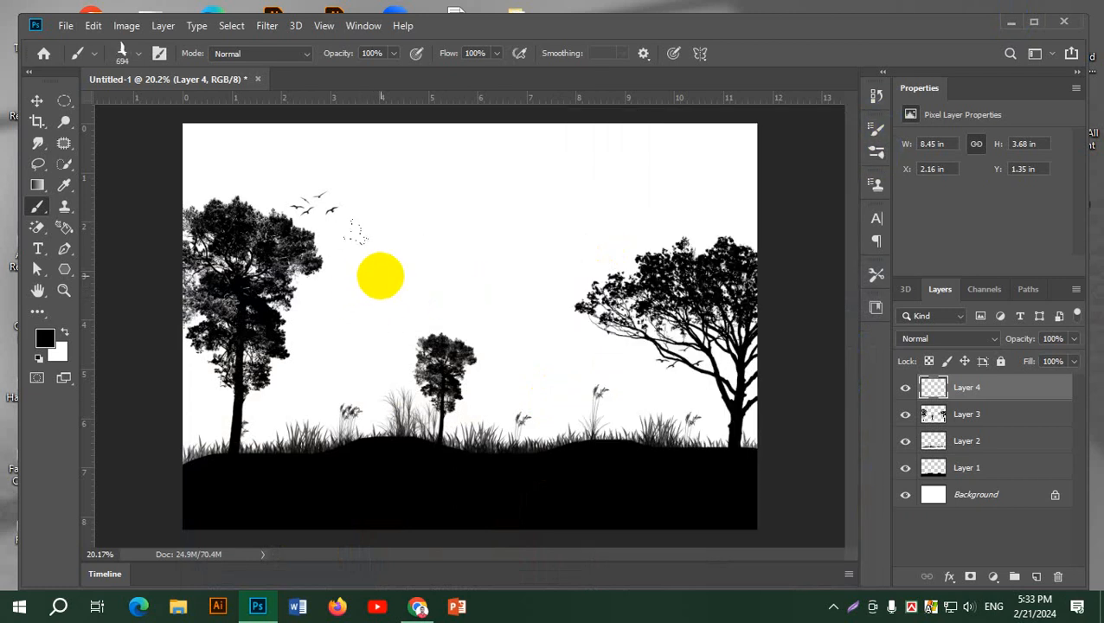
pyautogui.moveTo(361, 237); pyautogui.dragTo(722, 133)
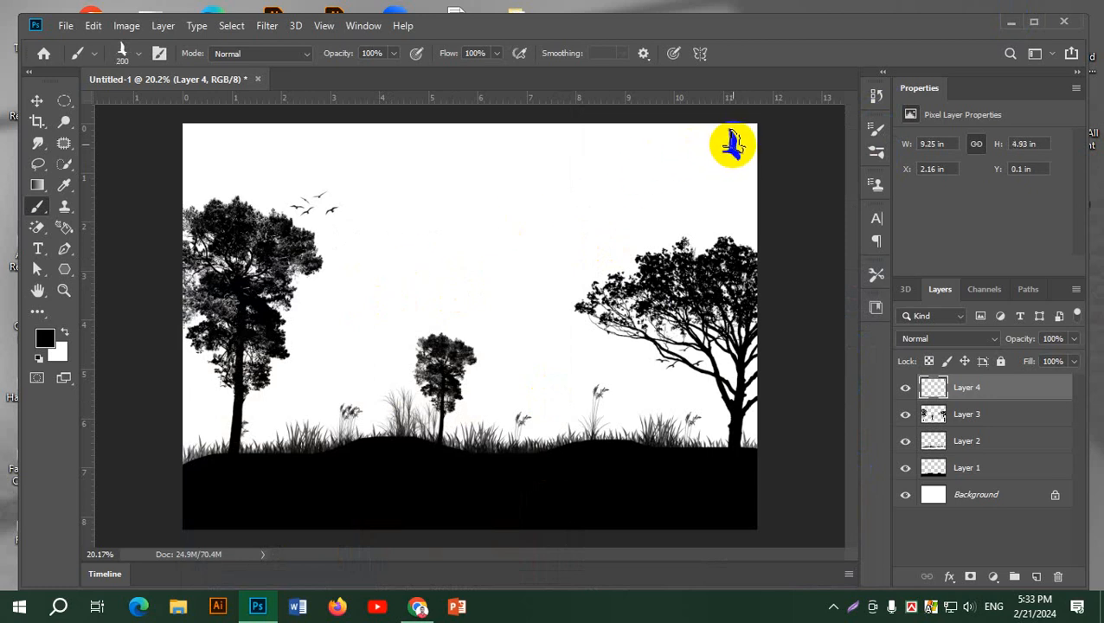
pyautogui.press('[')
pyautogui.press('[')
pyautogui.press('[')
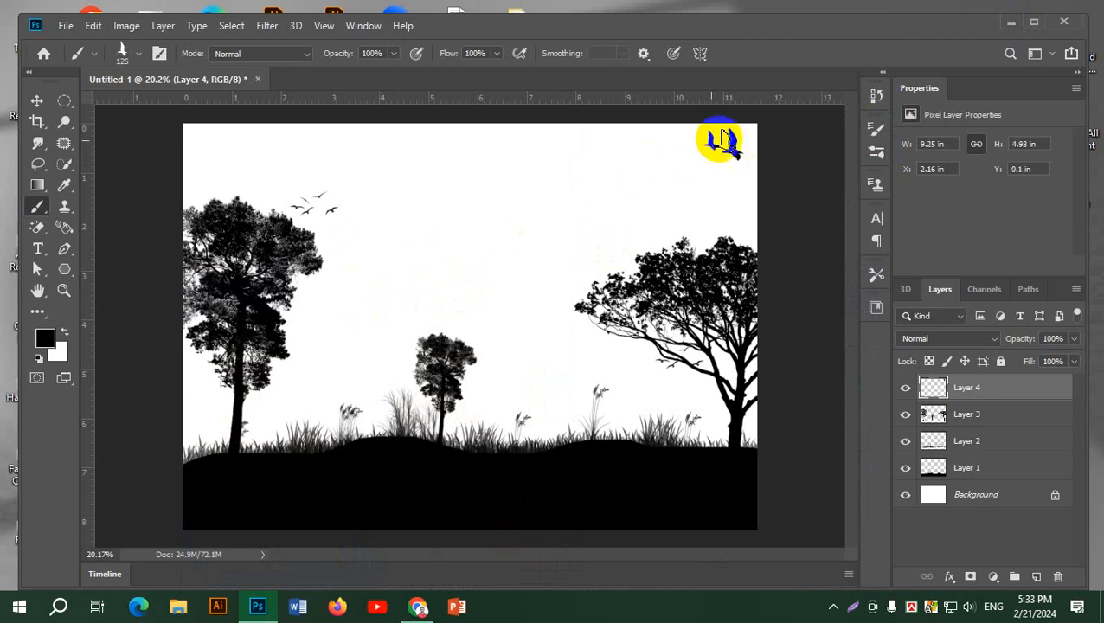
pyautogui.click(722, 142)
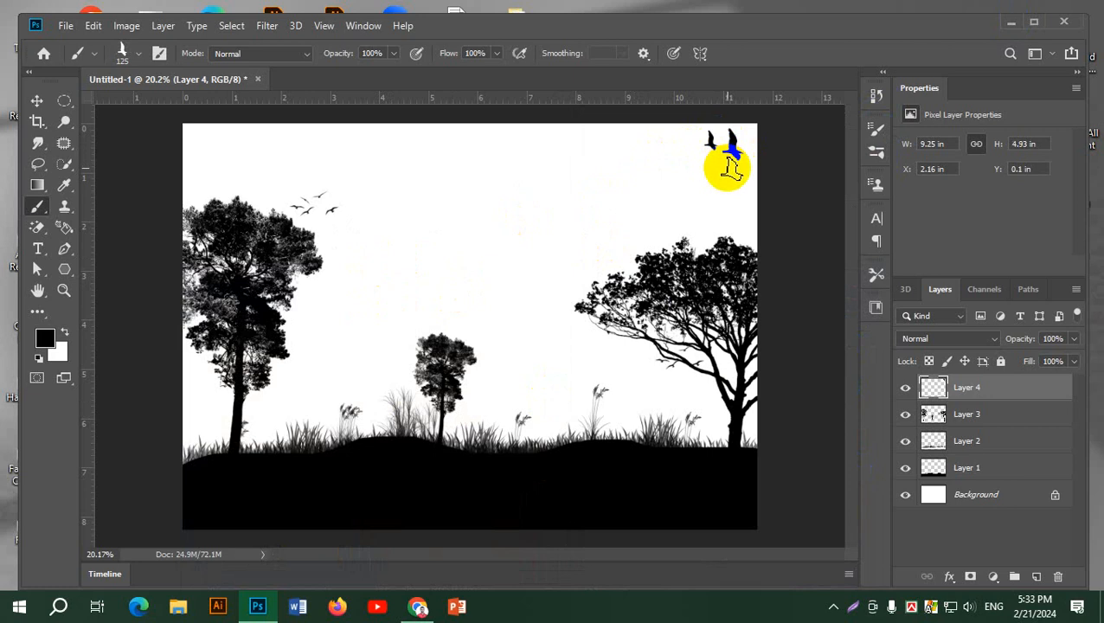
pyautogui.click(727, 167)
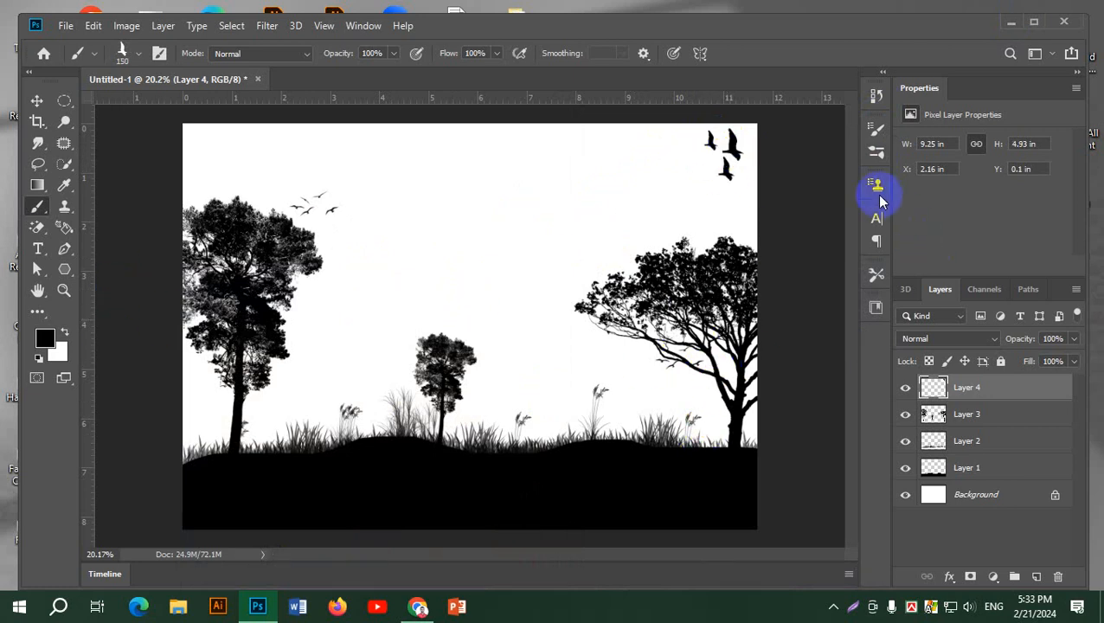
# Look through the SS-birds-flying set and choose the 520 single-bird brush
pyautogui.click(876, 151)
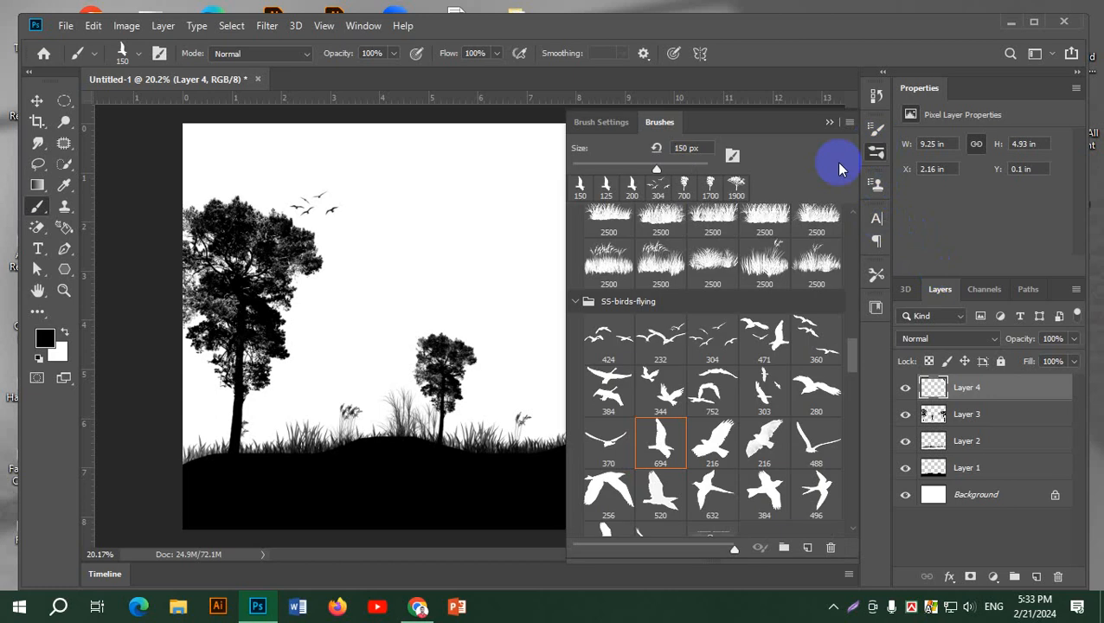
pyautogui.scroll(-1, 749, 414)
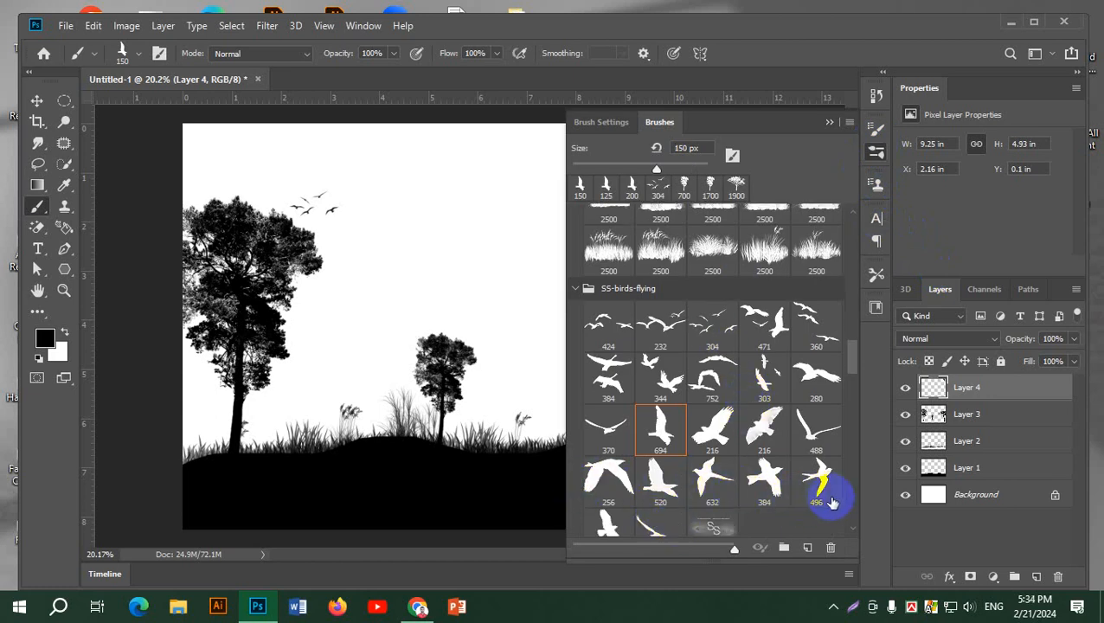
pyautogui.scroll(-4, 776, 459)
pyautogui.scroll(3, 703, 431)
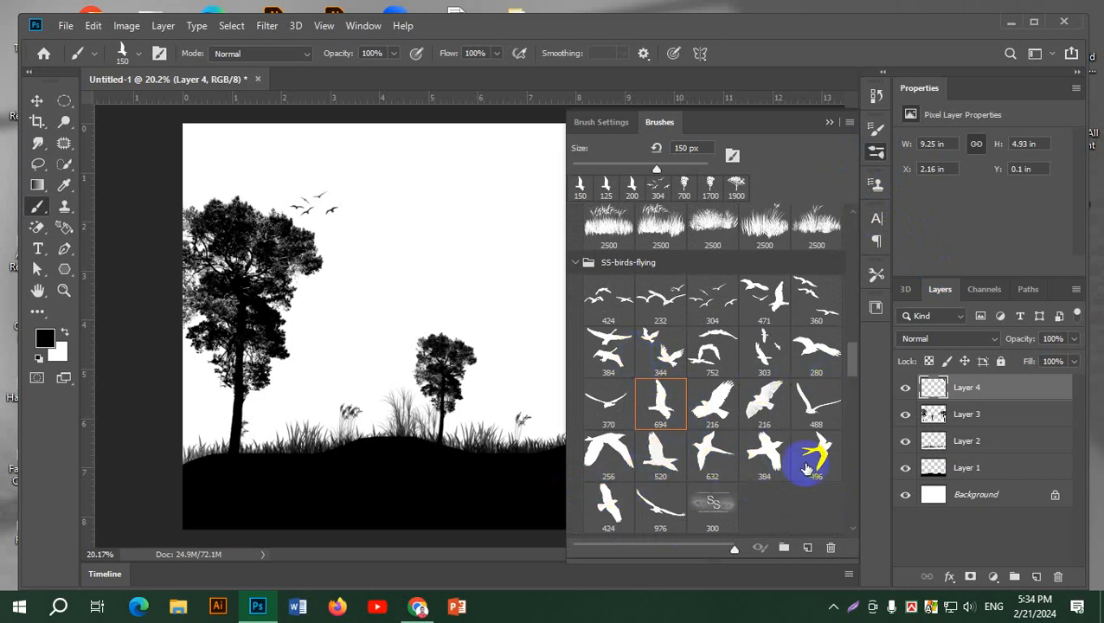
pyautogui.scroll(-1, 806, 460)
pyautogui.scroll(2, 807, 469)
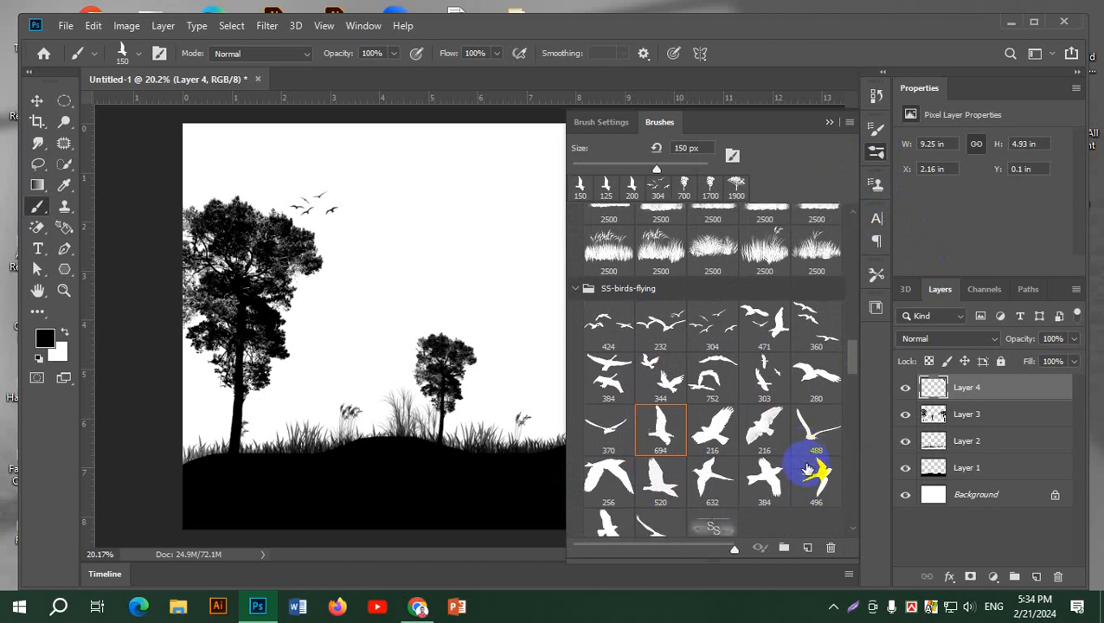
pyautogui.click(813, 381)
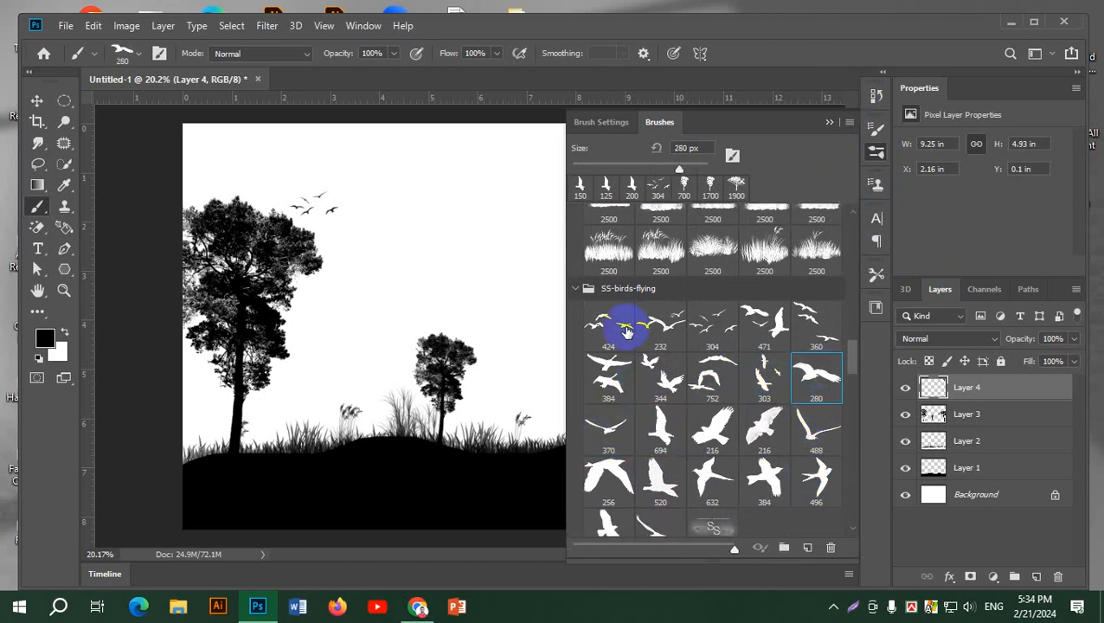
pyautogui.click(605, 374)
pyautogui.click(608, 337)
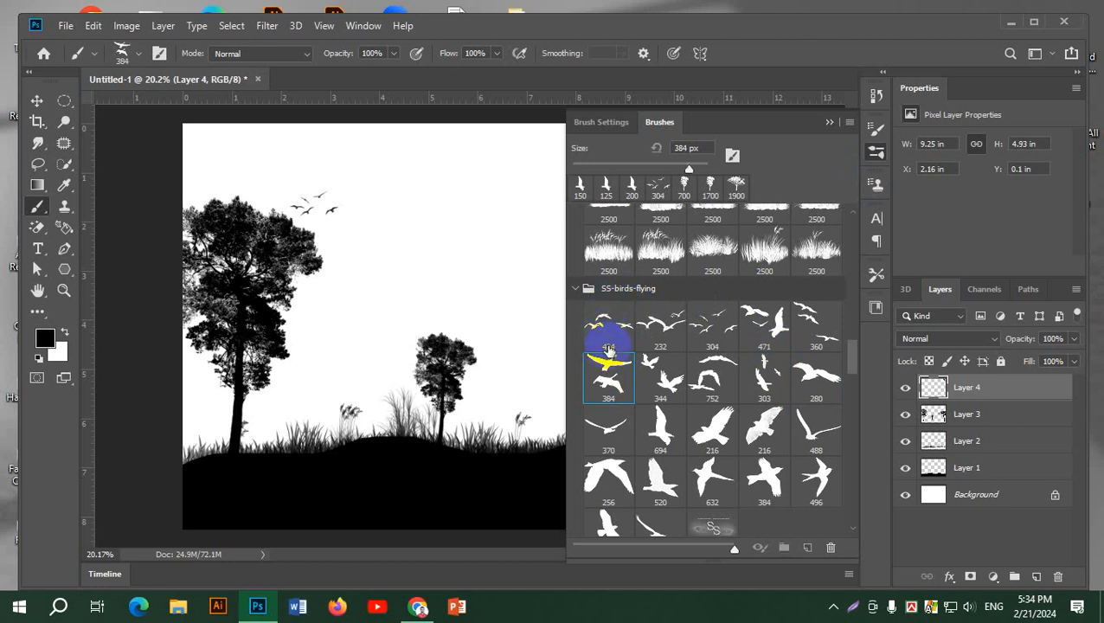
pyautogui.click(653, 509)
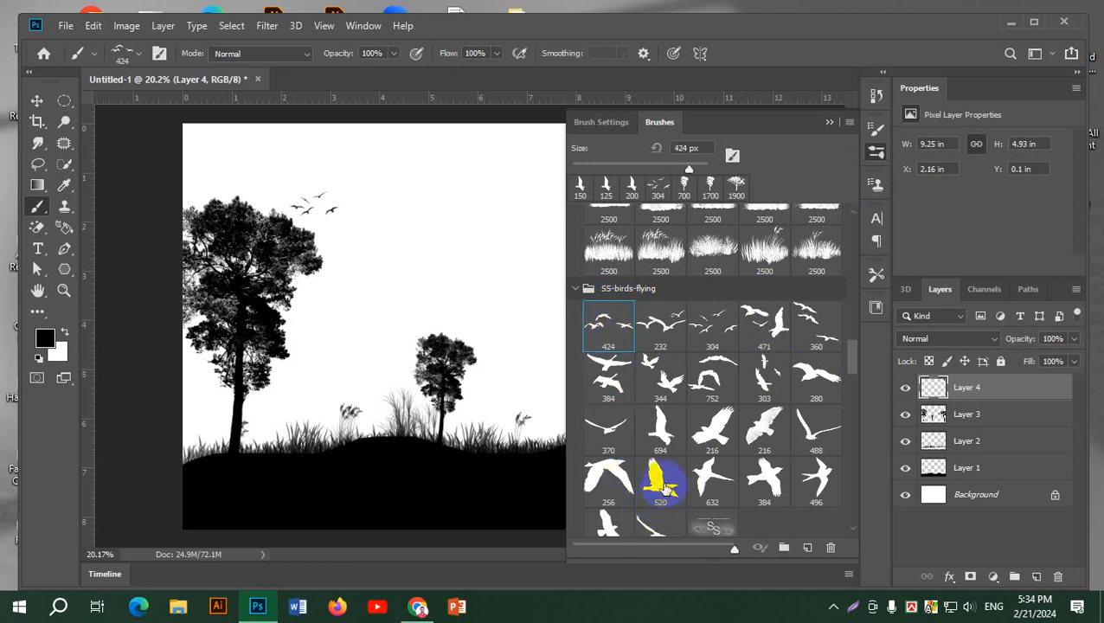
# Stamp the bird at 175 px under the left tree's crown and at 90 px among the right tree's branches
pyautogui.click(876, 222)
pyautogui.click(872, 223)
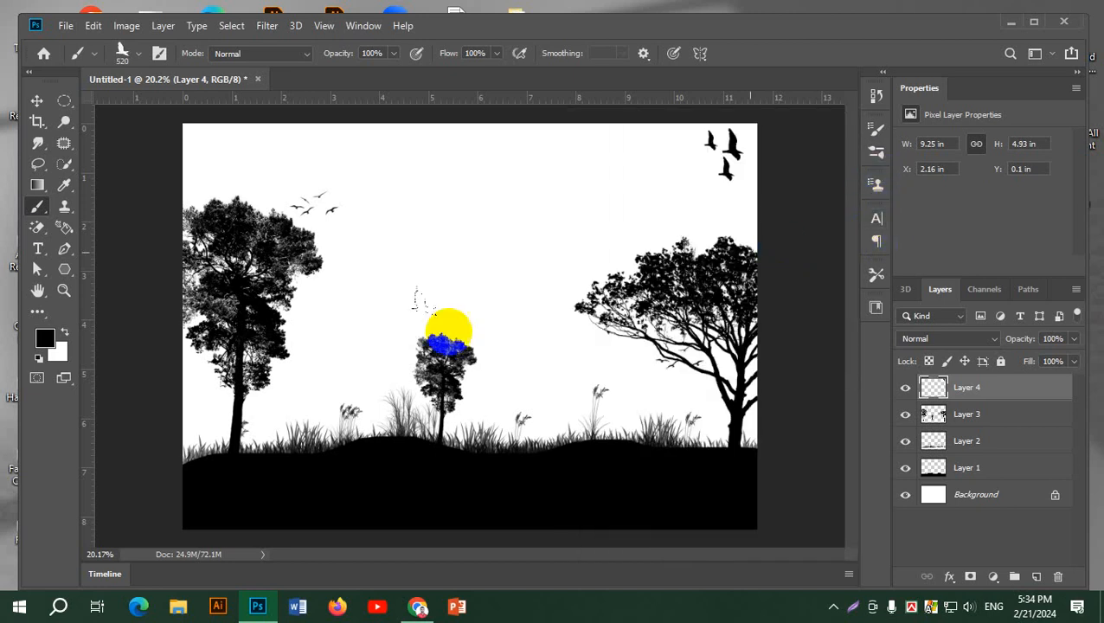
pyautogui.press('[')
pyautogui.press('[')
pyautogui.press('[')
pyautogui.press('[')
pyautogui.press('[')
pyautogui.press('[')
pyautogui.press('[')
pyautogui.press('[')
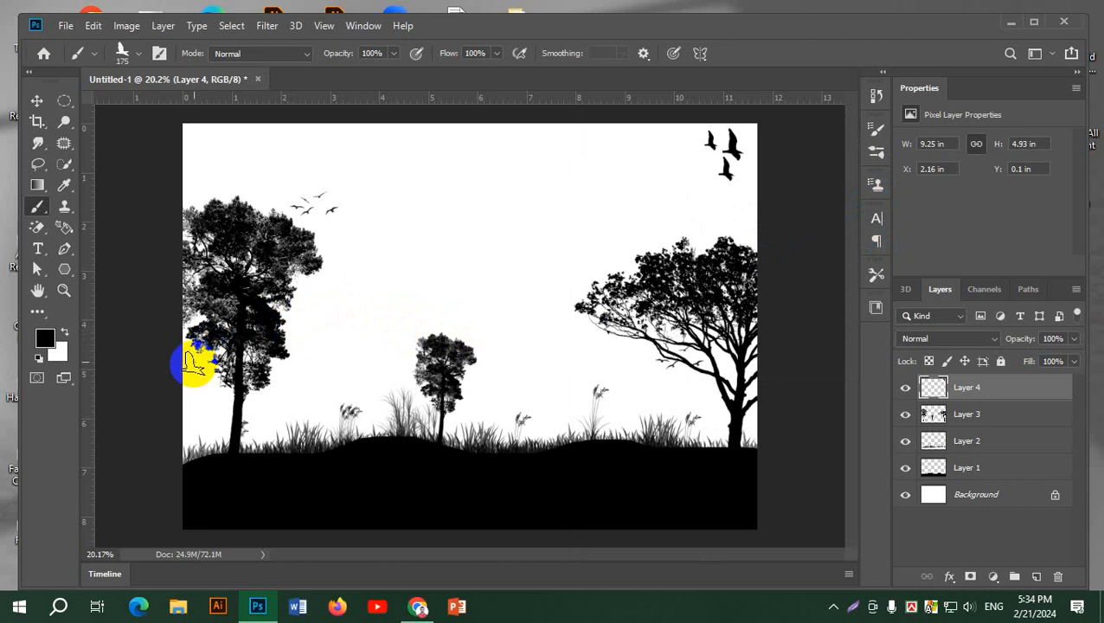
pyautogui.click(202, 367)
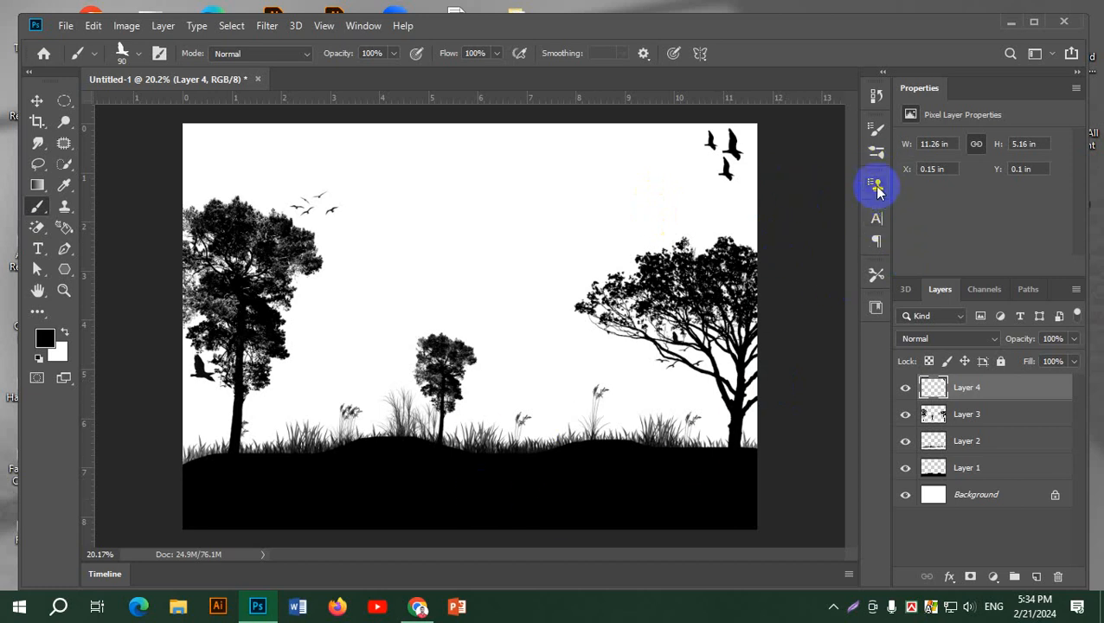
# Add a new layer and stamp the standing deer (2489) from SBDigitalArts-BigBucks-HiResSampleSet at 400 px on the right-hand hill
pyautogui.click(875, 153)
pyautogui.moveTo(854, 353)
pyautogui.mouseDown()
pyautogui.moveTo(850, 389)
pyautogui.moveTo(858, 385)
pyautogui.mouseUp()
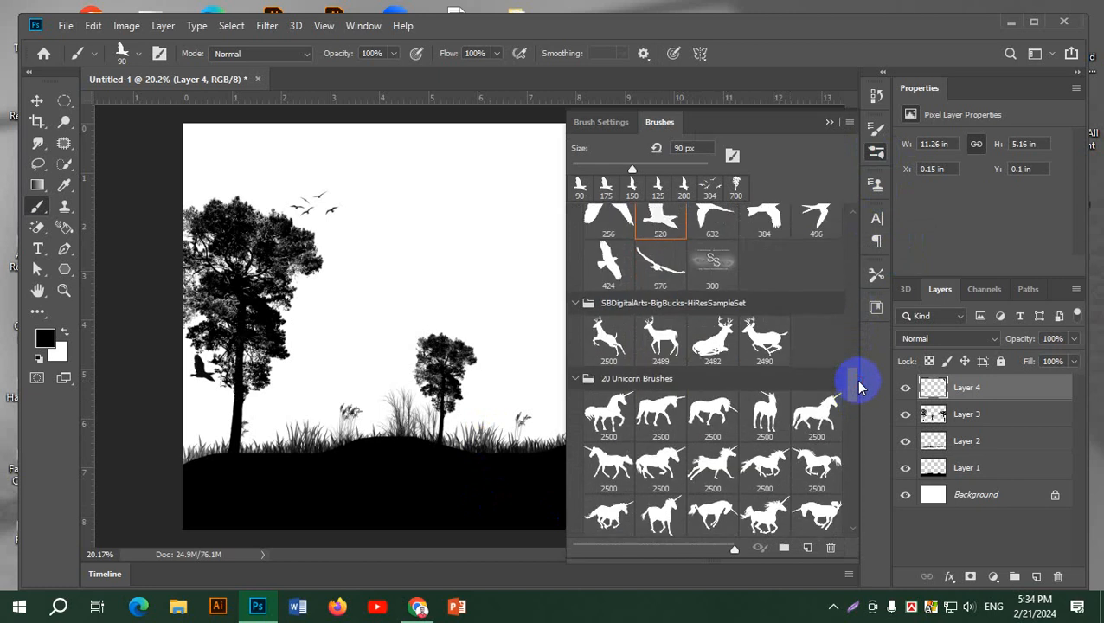
pyautogui.click(662, 340)
pyautogui.click(877, 151)
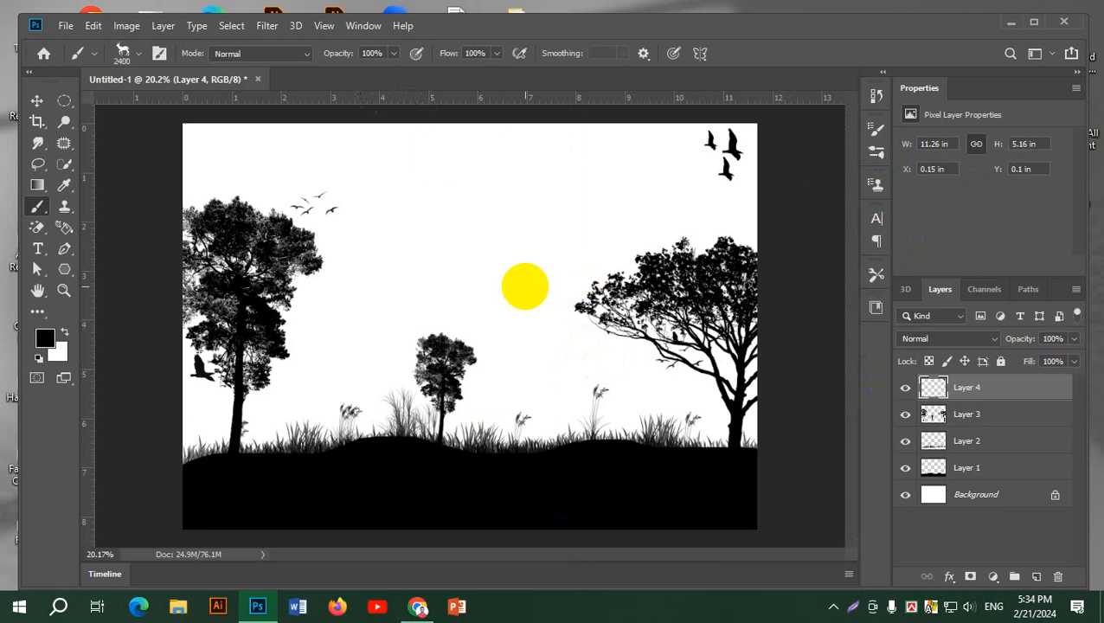
pyautogui.press('[')
pyautogui.press('[')
pyautogui.press('[')
pyautogui.press('[')
pyautogui.press('[')
pyautogui.press('[')
pyautogui.press('[')
pyautogui.press('[')
pyautogui.press('[')
pyautogui.press('[')
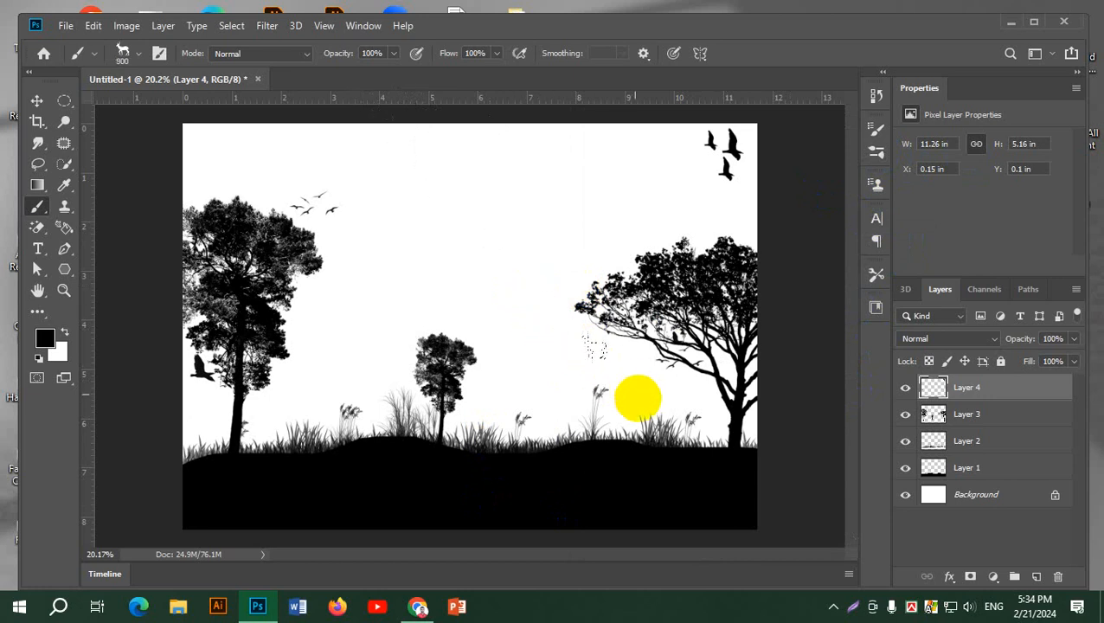
pyautogui.press('[')
pyautogui.press('[')
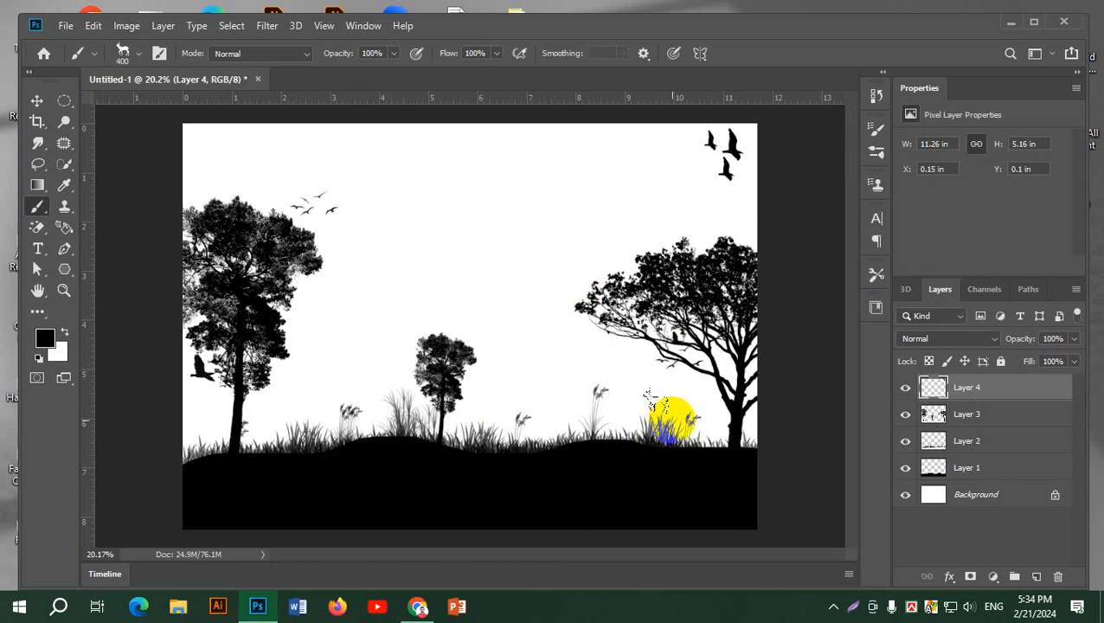
pyautogui.click(1036, 577)
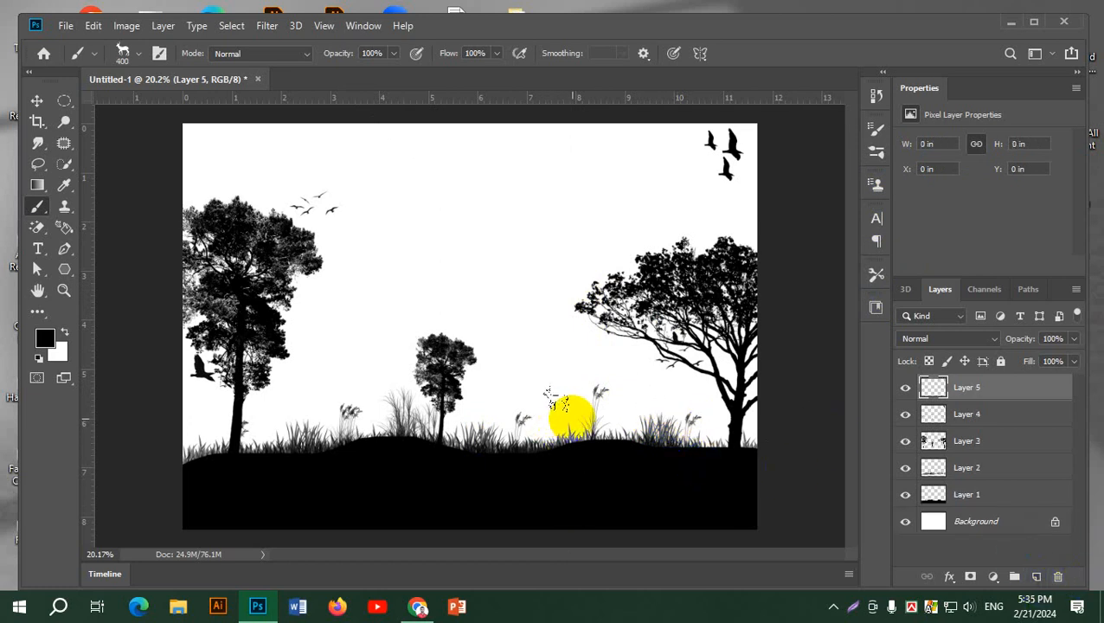
pyautogui.click(571, 415)
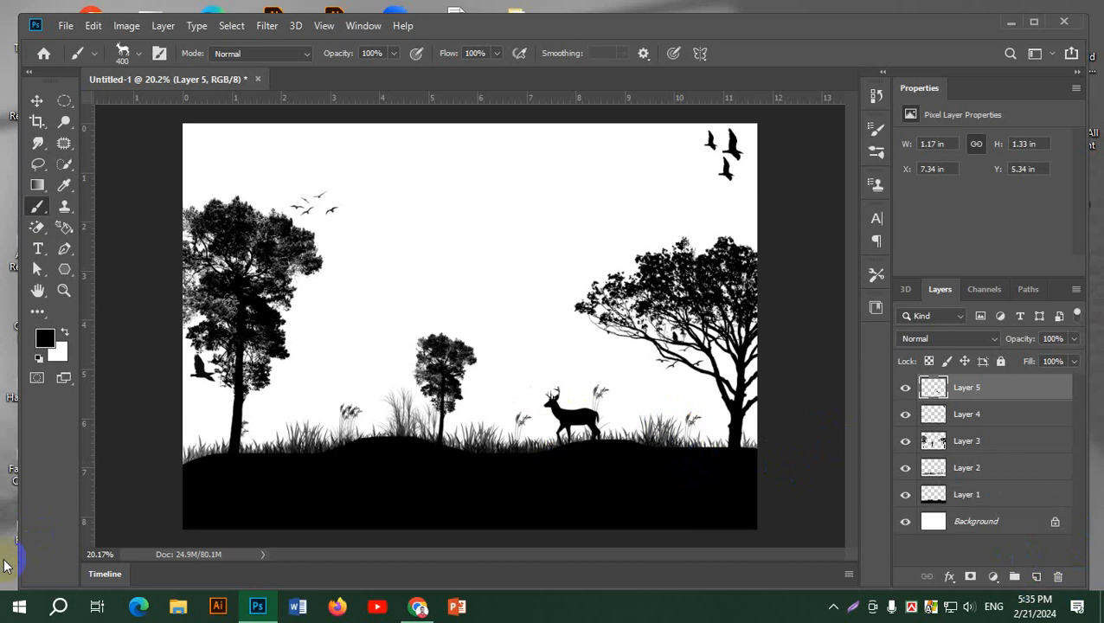
# Stamp the zebra from 22 Jungle Adventure Brushes at 400 px in the grass beside the left tree's trunk
pyautogui.click(876, 153)
pyautogui.scroll(-2, 740, 423)
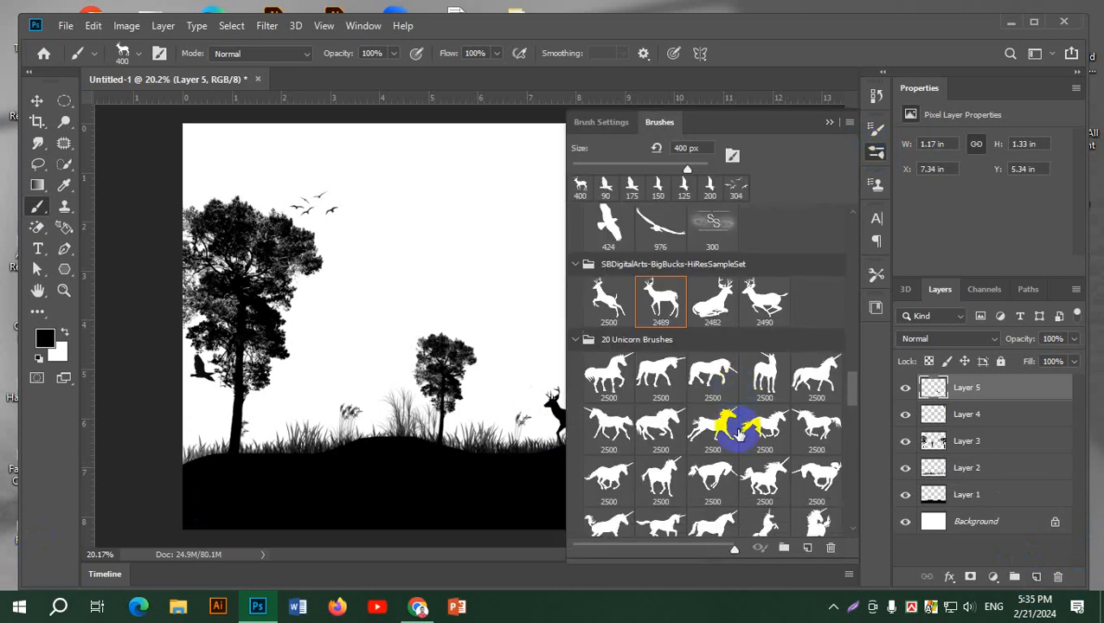
pyautogui.scroll(-5, 739, 432)
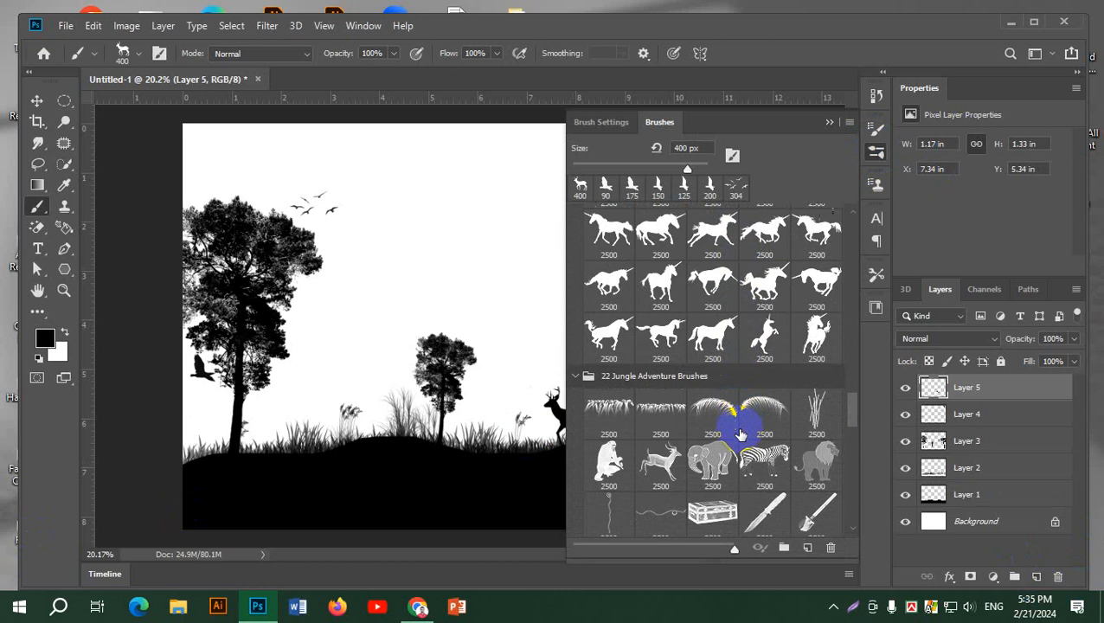
pyautogui.scroll(-2, 718, 441)
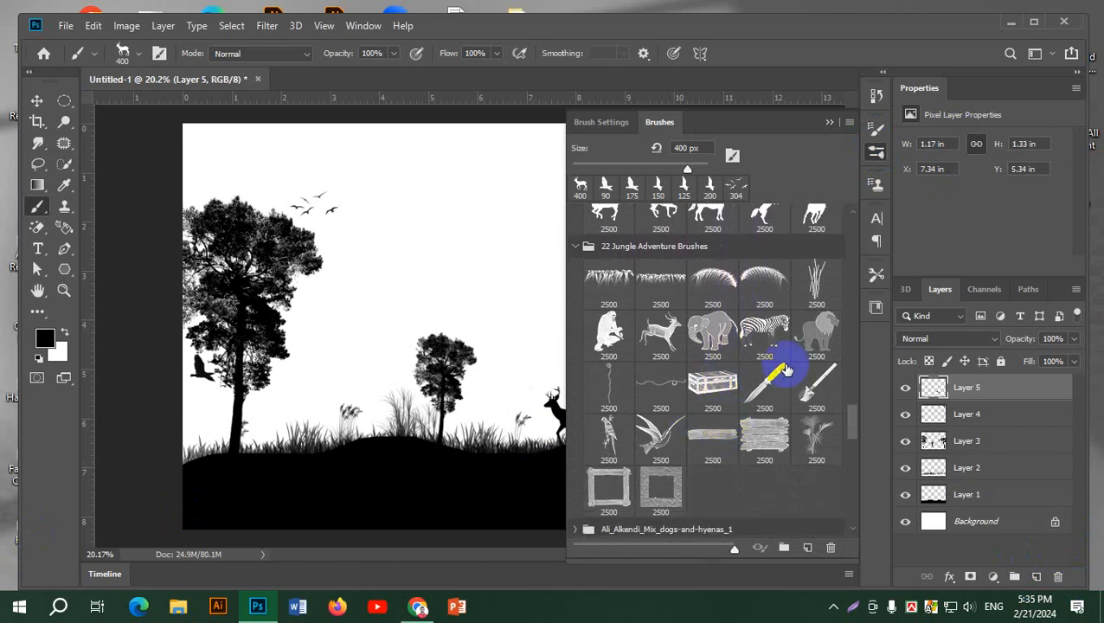
pyautogui.click(762, 334)
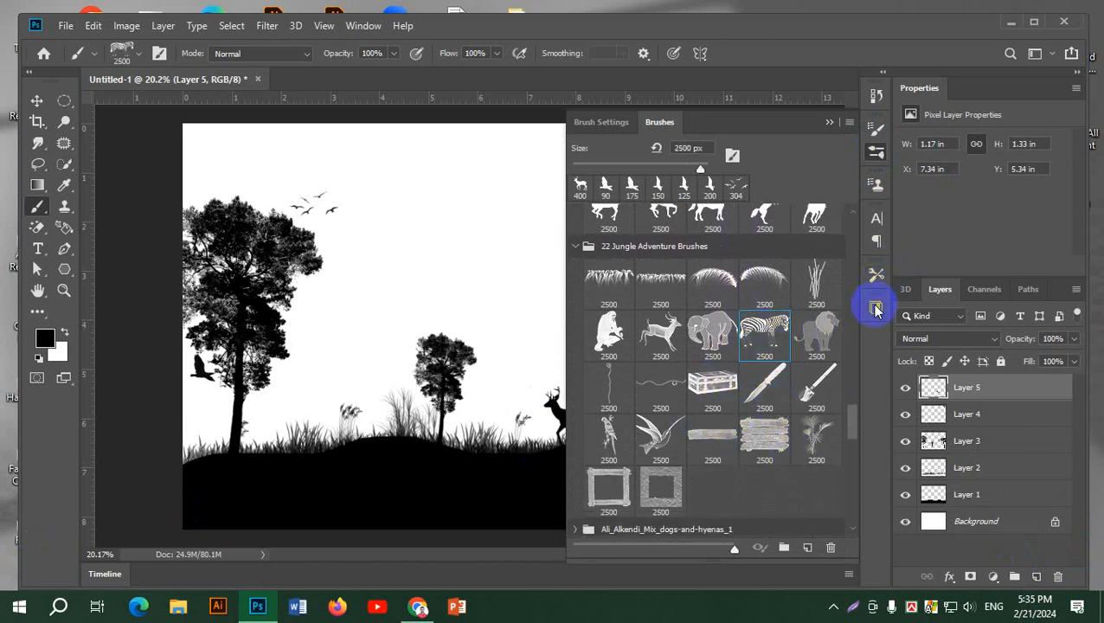
pyautogui.click(870, 152)
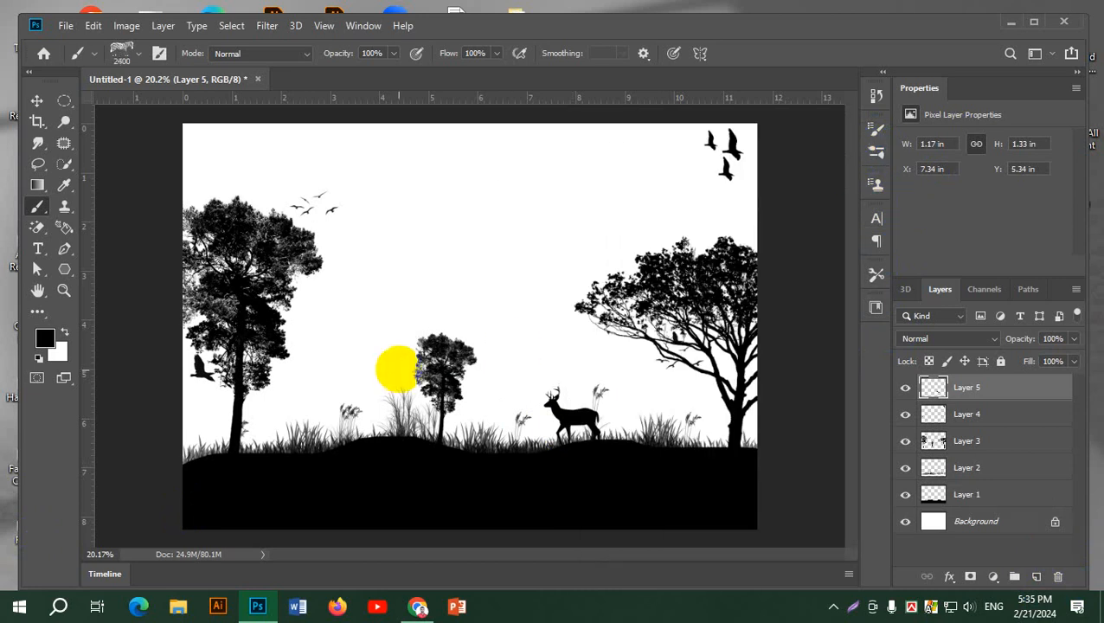
pyautogui.press('[')
pyautogui.press('[')
pyautogui.press('[')
pyautogui.press('[')
pyautogui.press('[')
pyautogui.press('[')
pyautogui.press('[')
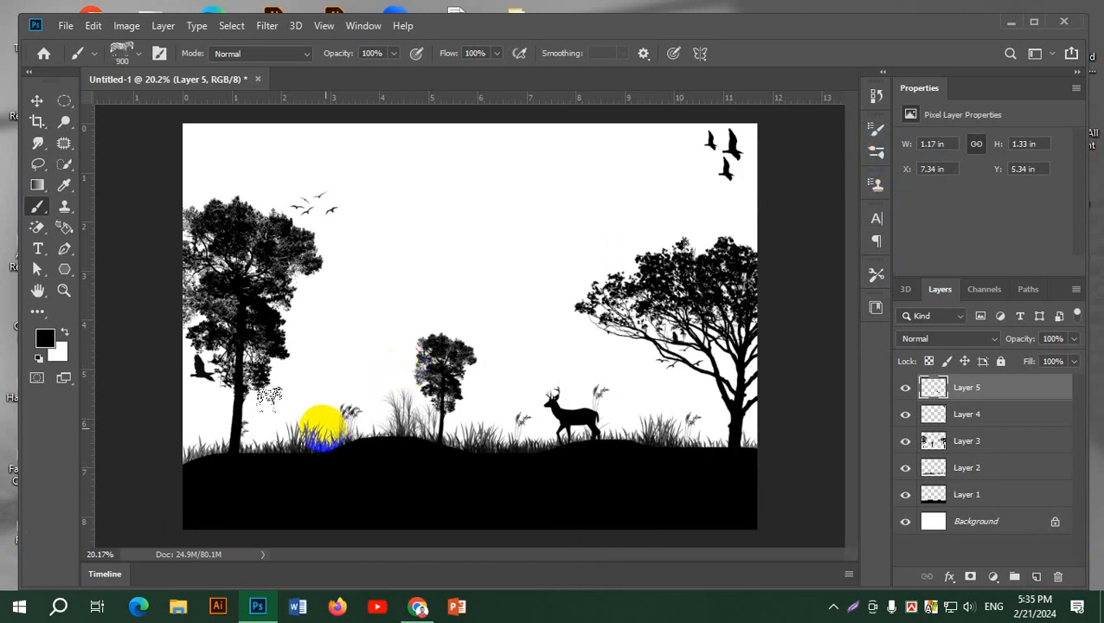
pyautogui.press('[')
pyautogui.press('[')
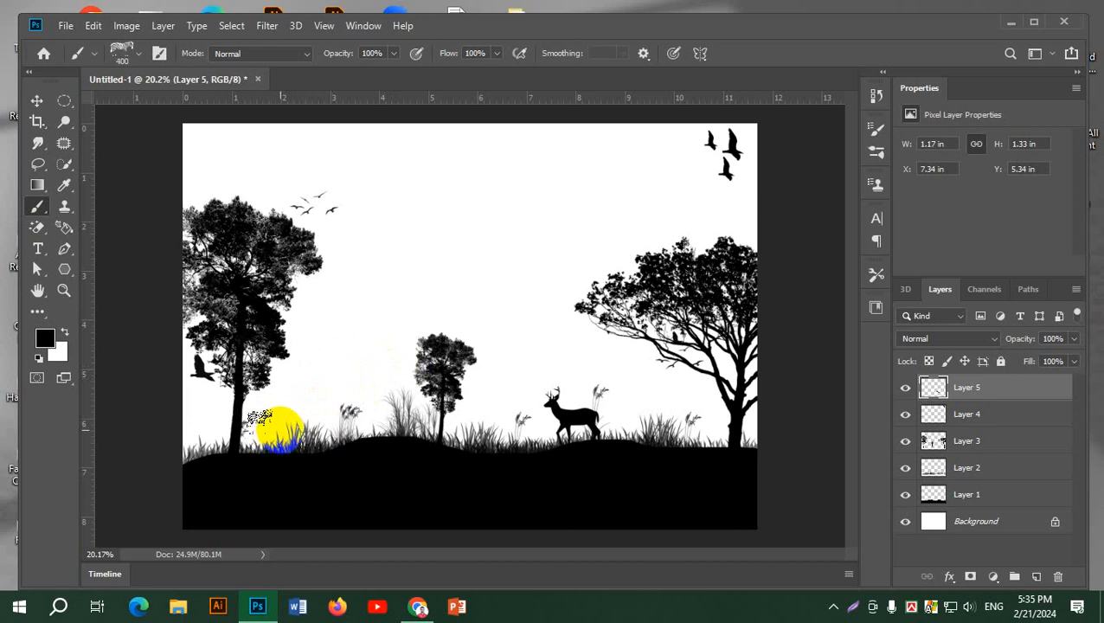
pyautogui.click(280, 439)
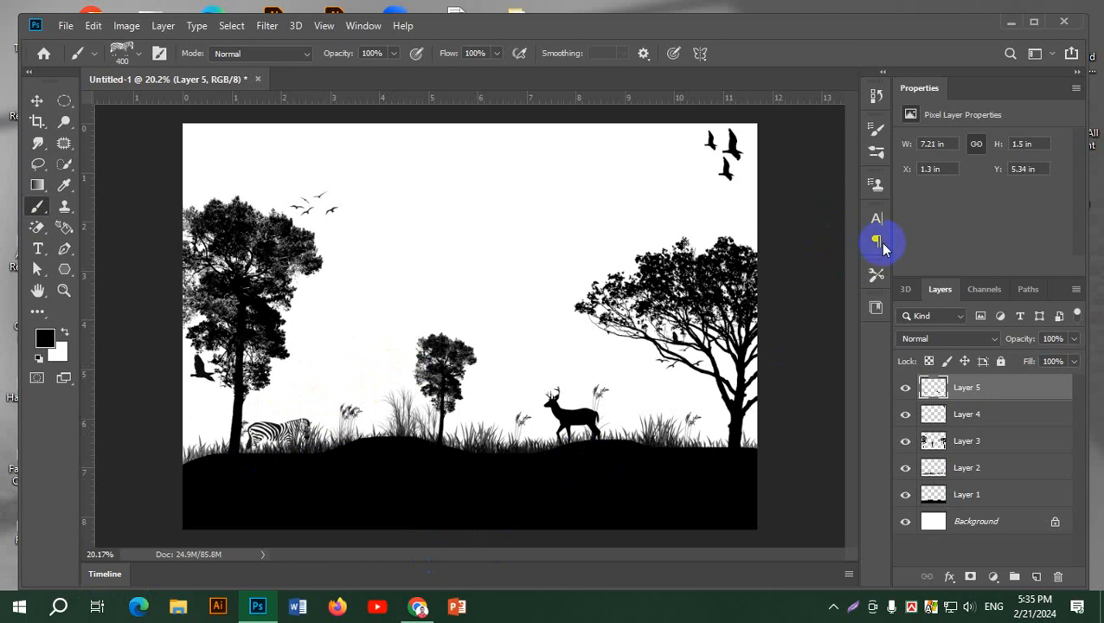
# Stamp the elephant from 22 Jungle Adventure Brushes at 400 px in the grass between the middle tree and the deer
pyautogui.click(877, 159)
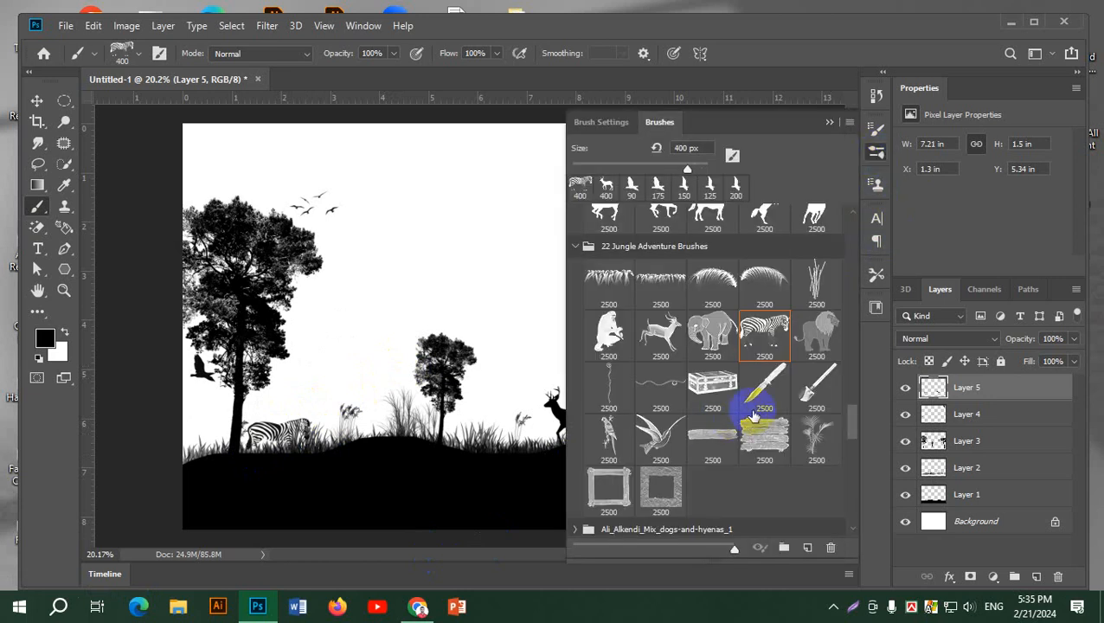
pyautogui.scroll(-2, 764, 404)
pyautogui.scroll(4, 764, 404)
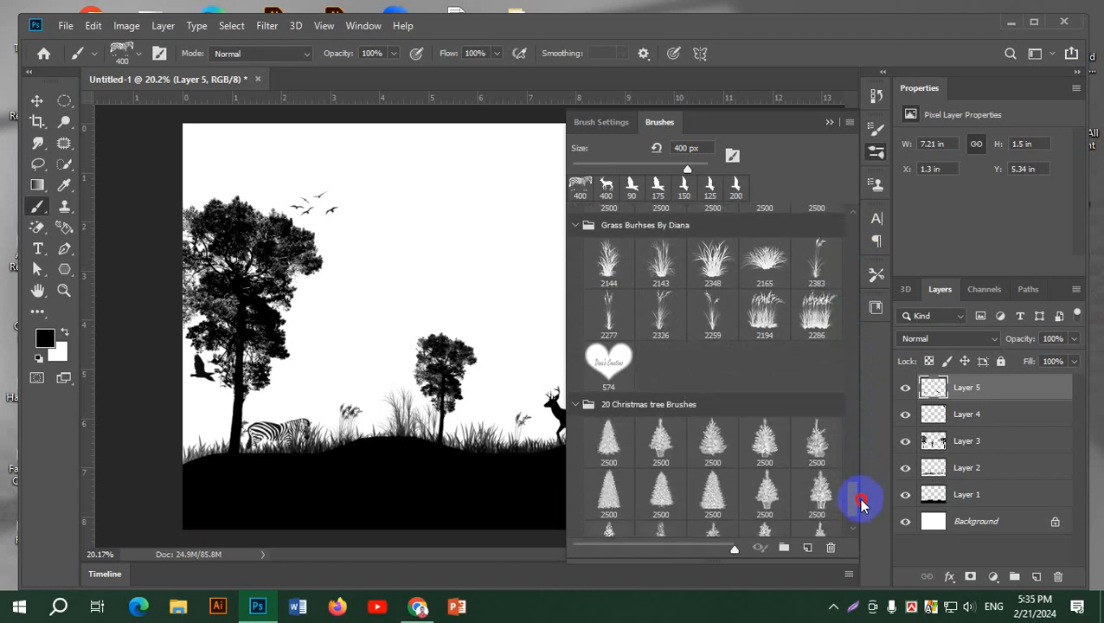
pyautogui.moveTo(861, 502)
pyautogui.mouseDown()
pyautogui.moveTo(857, 518)
pyautogui.moveTo(862, 419)
pyautogui.moveTo(869, 427)
pyautogui.mouseUp()
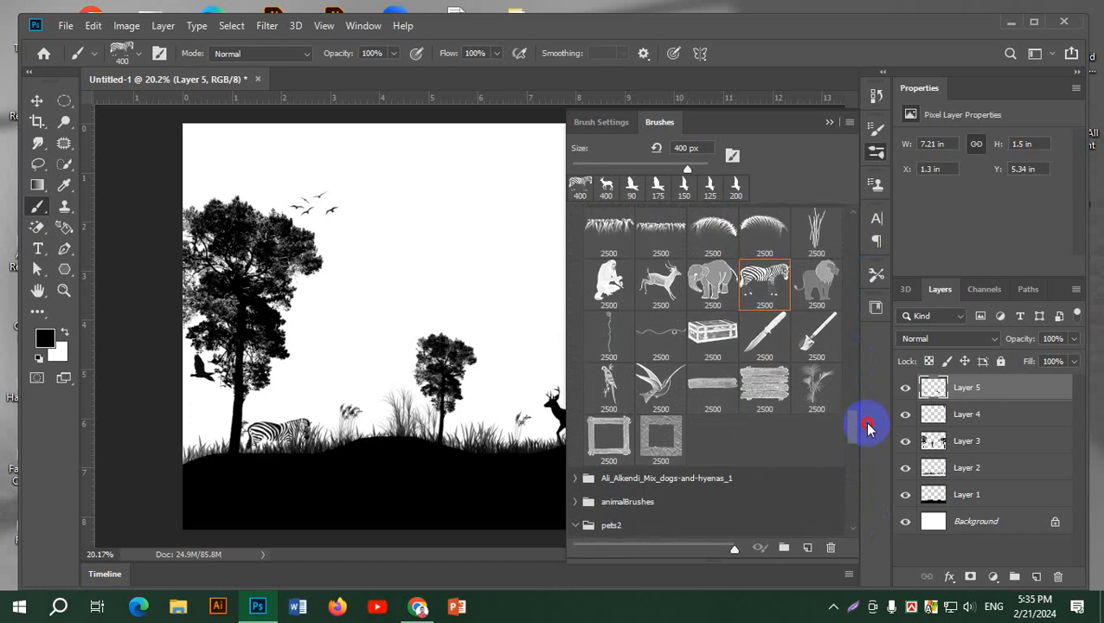
pyautogui.click(714, 286)
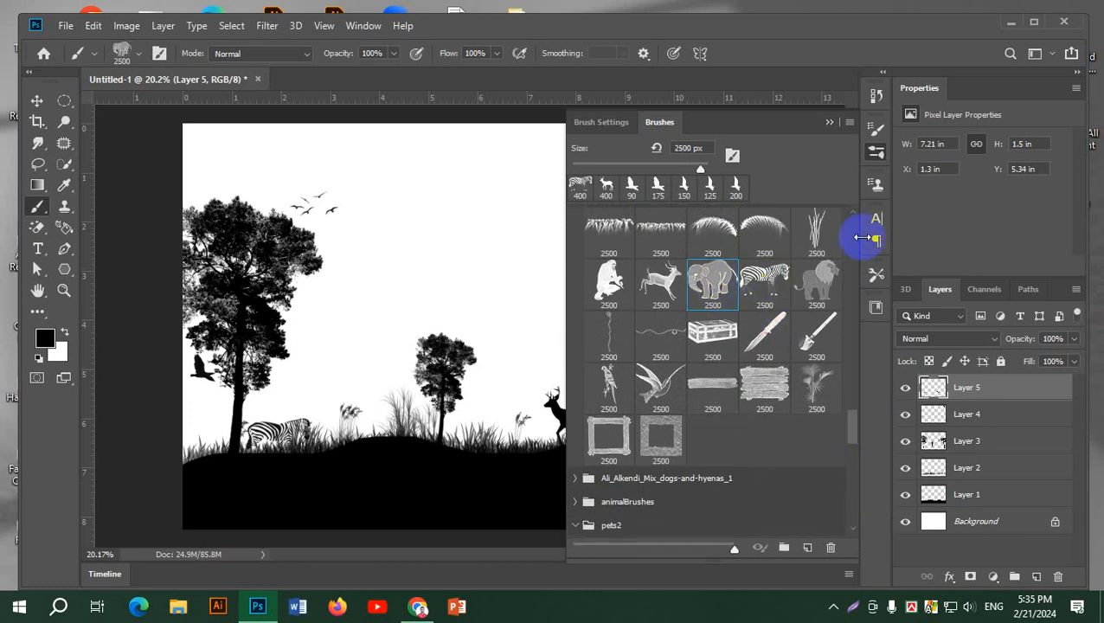
pyautogui.click(875, 149)
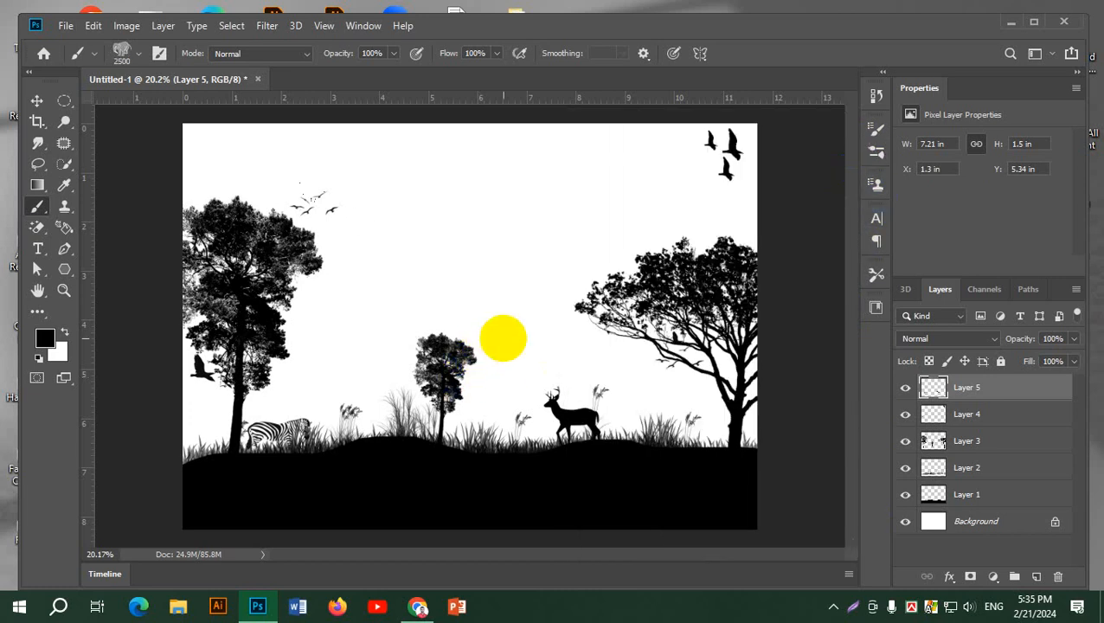
pyautogui.press('[')
pyautogui.press('[')
pyautogui.press('[')
pyautogui.press('[')
pyautogui.press('[')
pyautogui.press('[')
pyautogui.press('[')
pyautogui.press('[')
pyautogui.press('[')
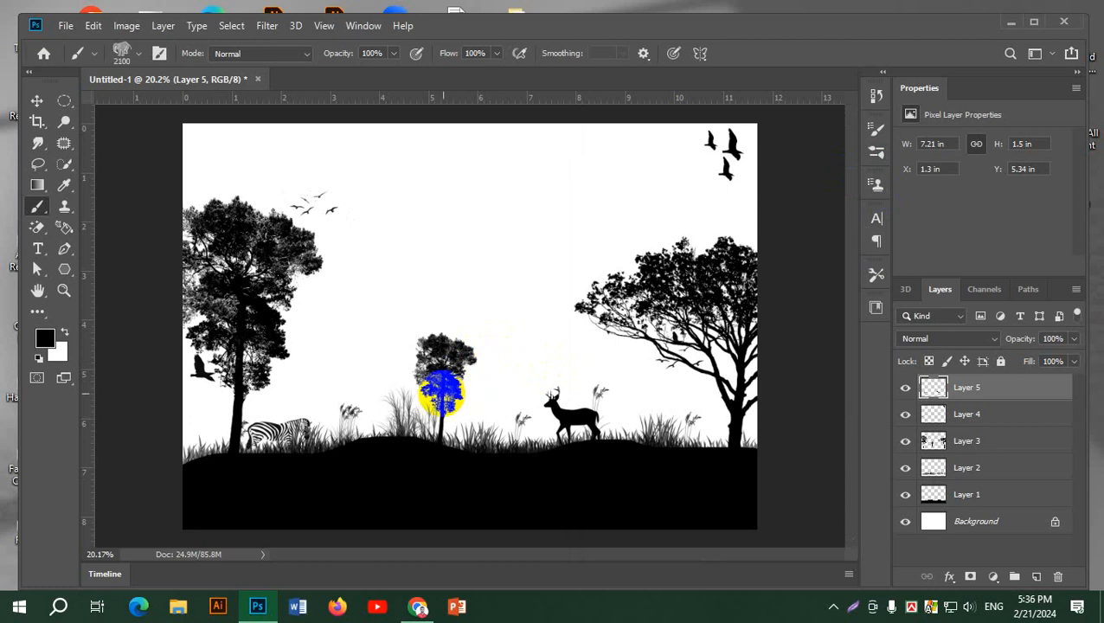
pyautogui.press('[')
pyautogui.press('[')
pyautogui.press('[')
pyautogui.press('[')
pyautogui.press('[')
pyautogui.press('[')
pyautogui.press('[')
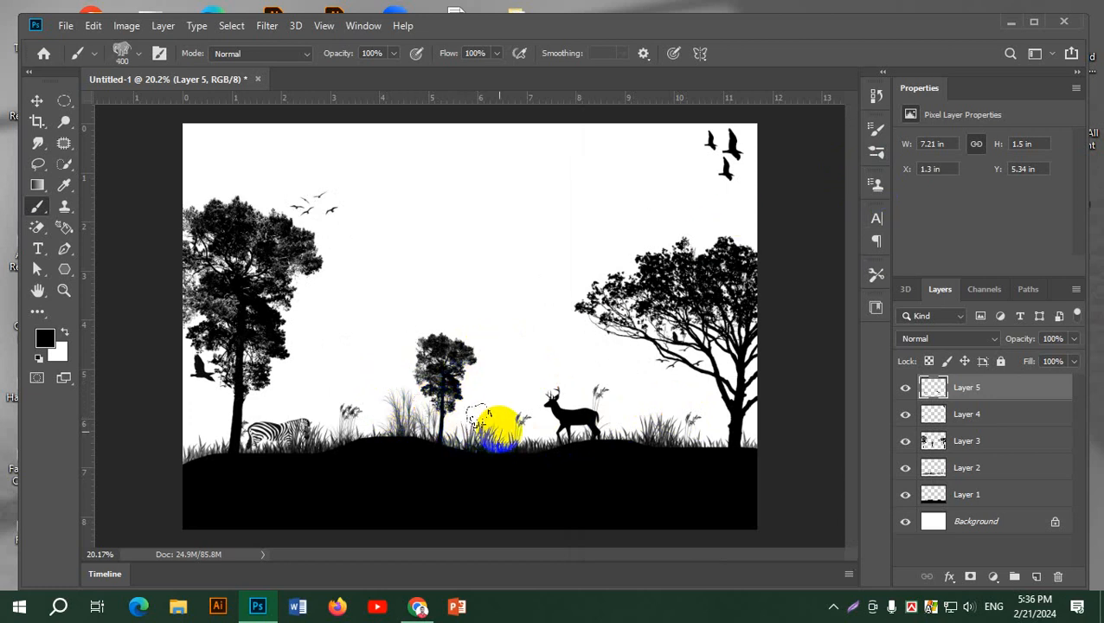
pyautogui.click(495, 426)
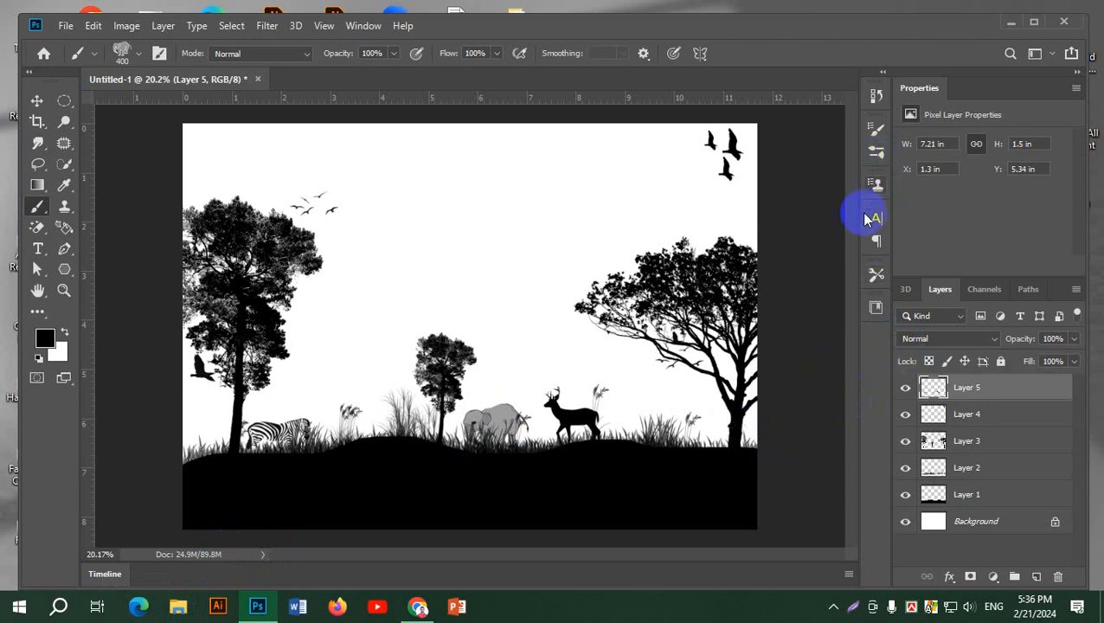
# Add a new layer and stamp the full moon (3016) from Free Moon Photoshop Brushes at 500 px above the left tree
pyautogui.click(877, 156)
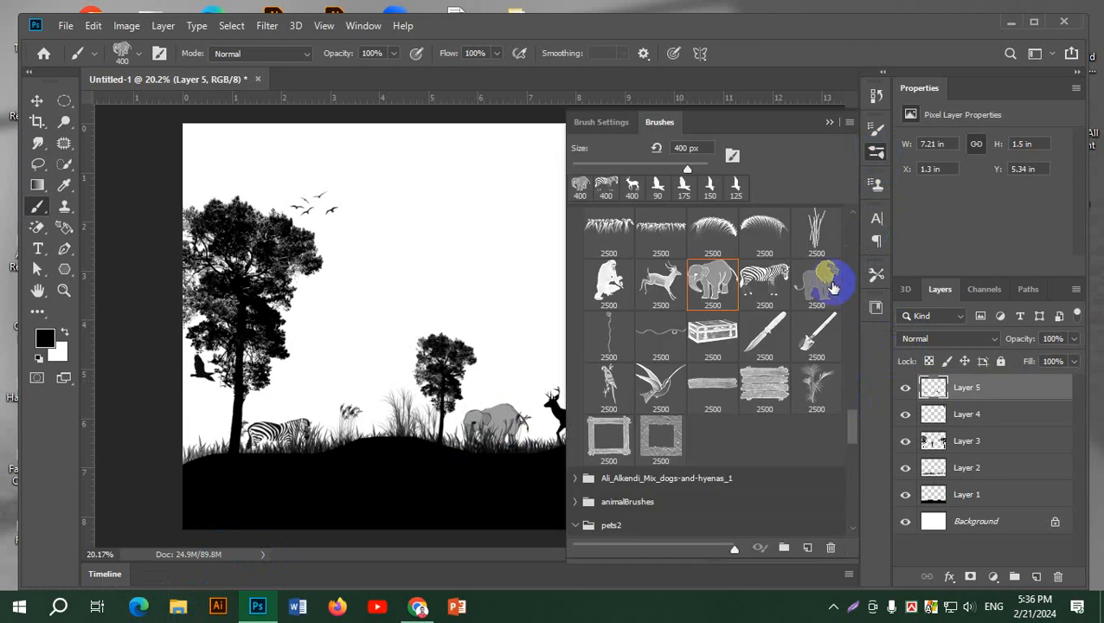
pyautogui.moveTo(852, 407)
pyautogui.mouseDown()
pyautogui.moveTo(861, 288)
pyautogui.moveTo(858, 301)
pyautogui.mouseUp()
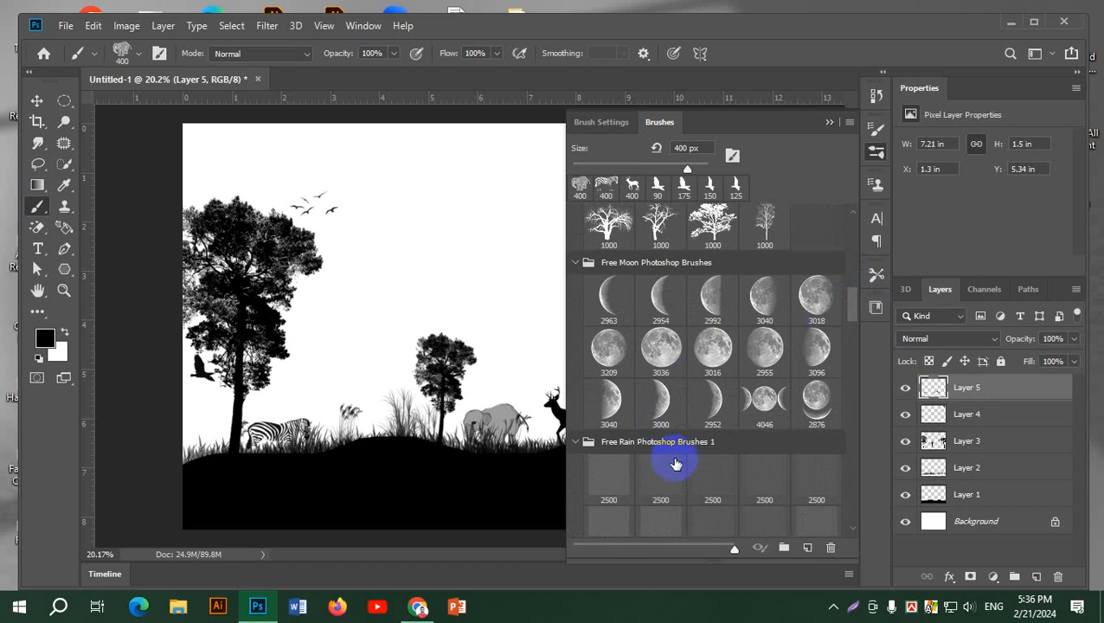
pyautogui.click(714, 357)
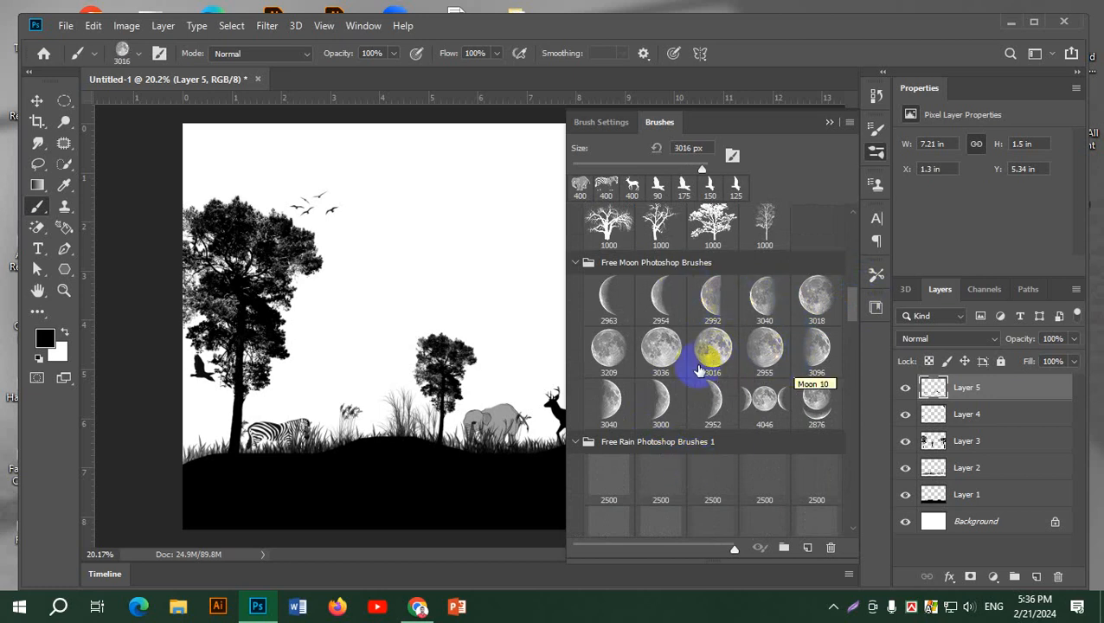
pyautogui.click(876, 152)
pyautogui.click(533, 244)
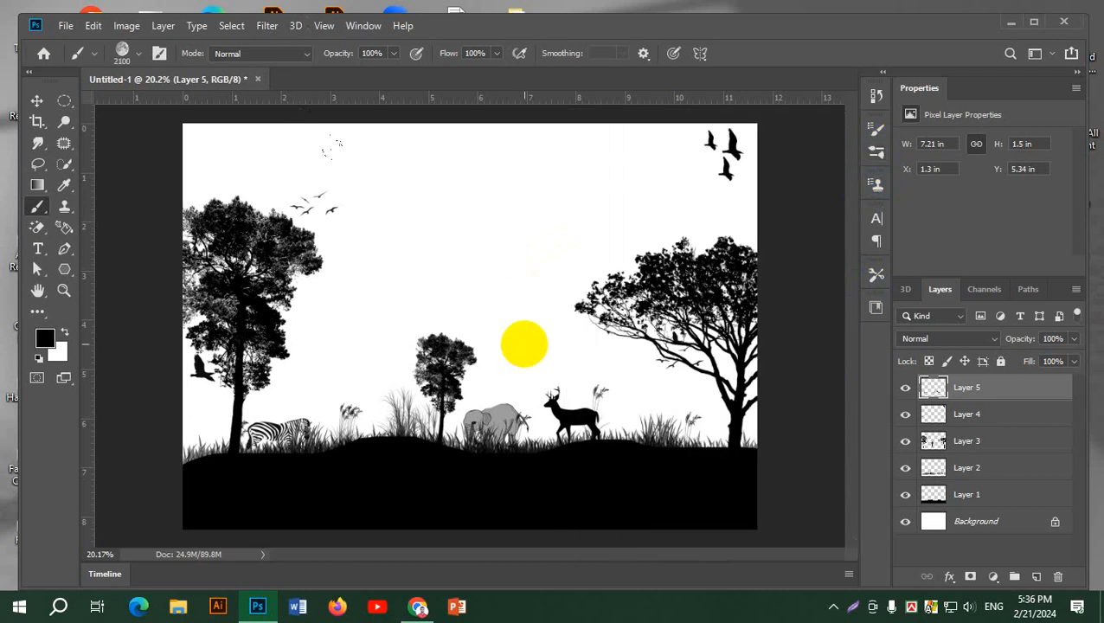
pyautogui.press('[')
pyautogui.press('[')
pyautogui.press('[')
pyautogui.press('[')
pyautogui.press('[')
pyautogui.press('[')
pyautogui.press('[')
pyautogui.press('[')
pyautogui.press('[')
pyautogui.press('[')
pyautogui.press('[')
pyautogui.press('[')
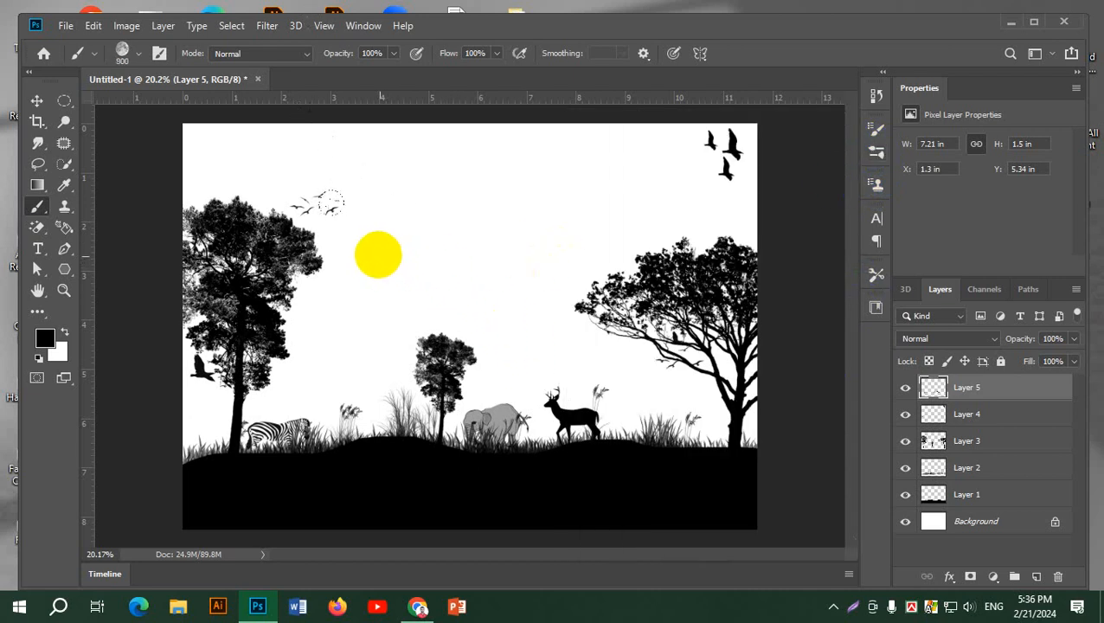
pyautogui.press('[')
pyautogui.press('[')
pyautogui.press('[')
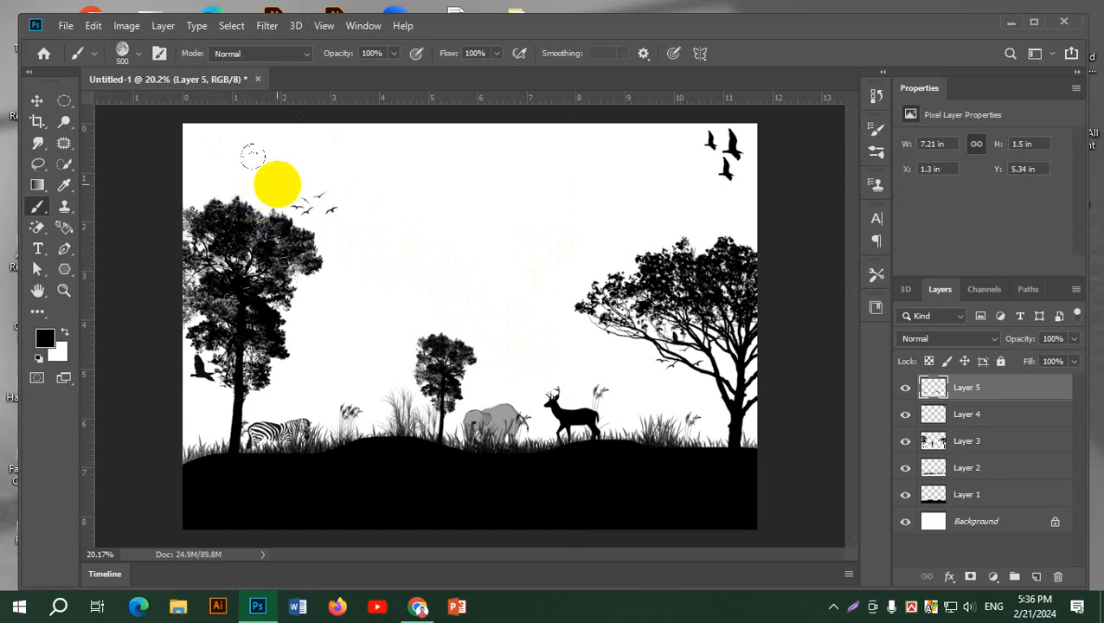
pyautogui.hotkey('ctrl', 'z')
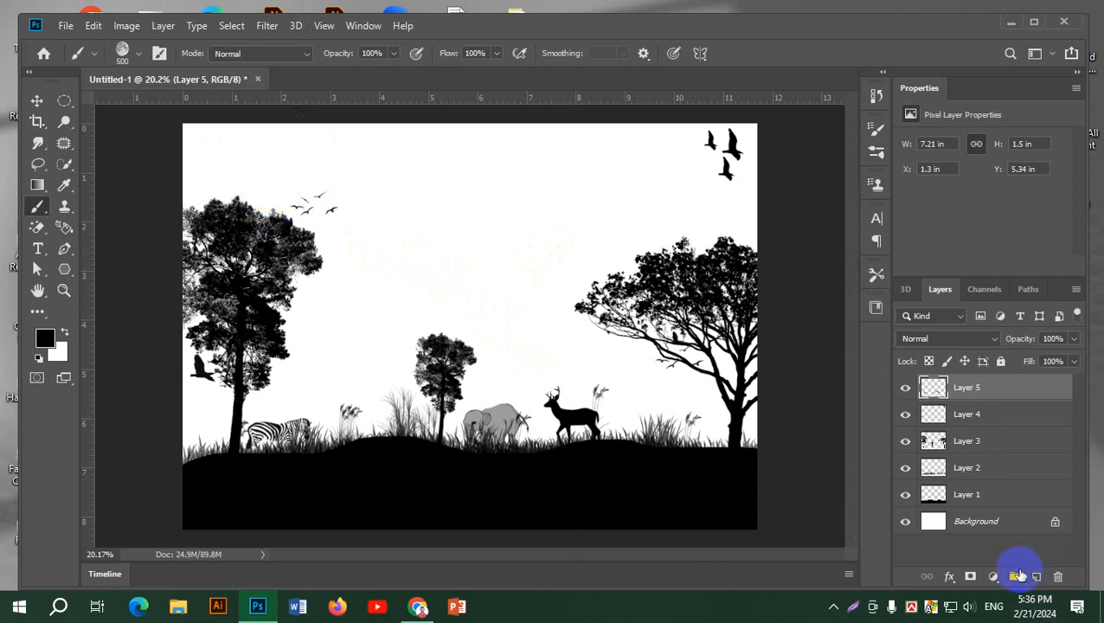
pyautogui.click(1035, 577)
pyautogui.click(230, 181)
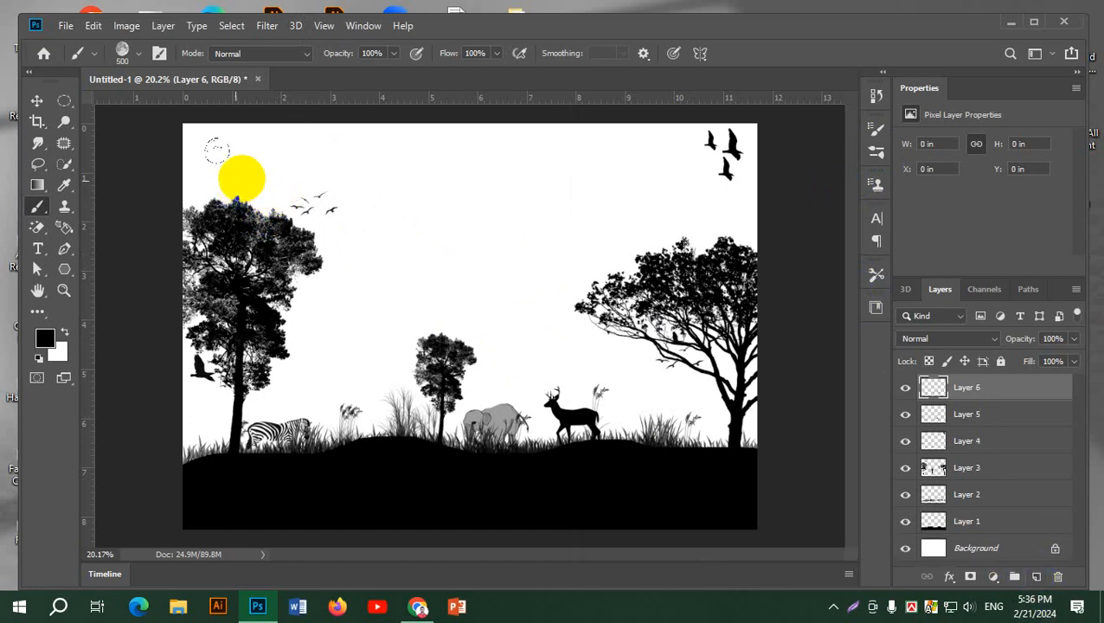
pyautogui.click(243, 177)
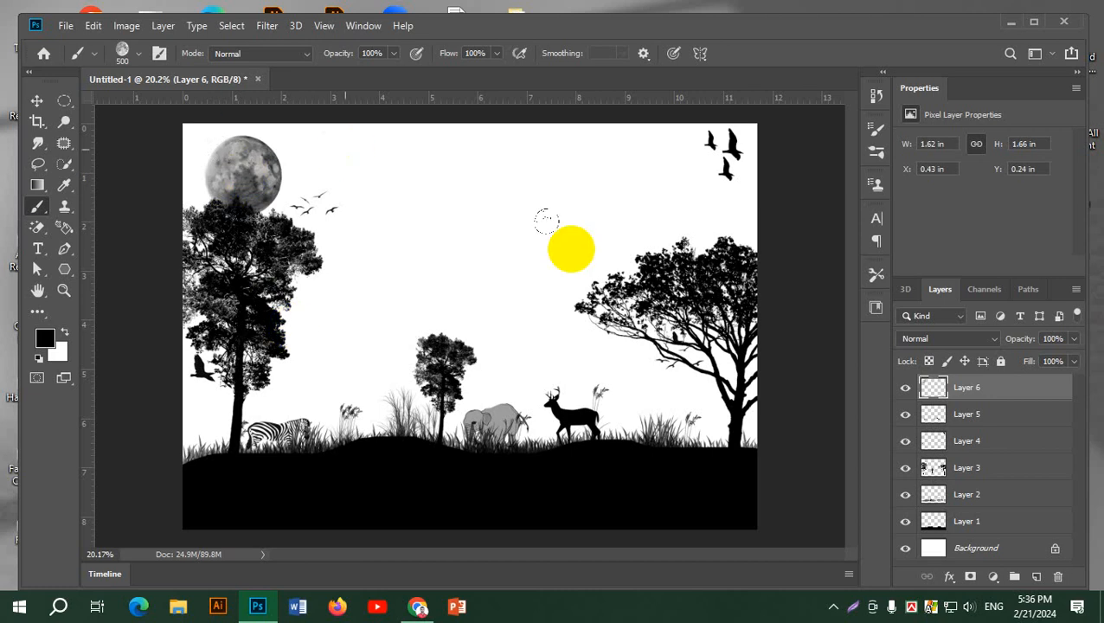
# Place the moon layer directly below Layer 3 and shift the moon slightly right to about X 0.73 in
pyautogui.moveTo(1006, 391); pyautogui.dragTo(1012, 478)
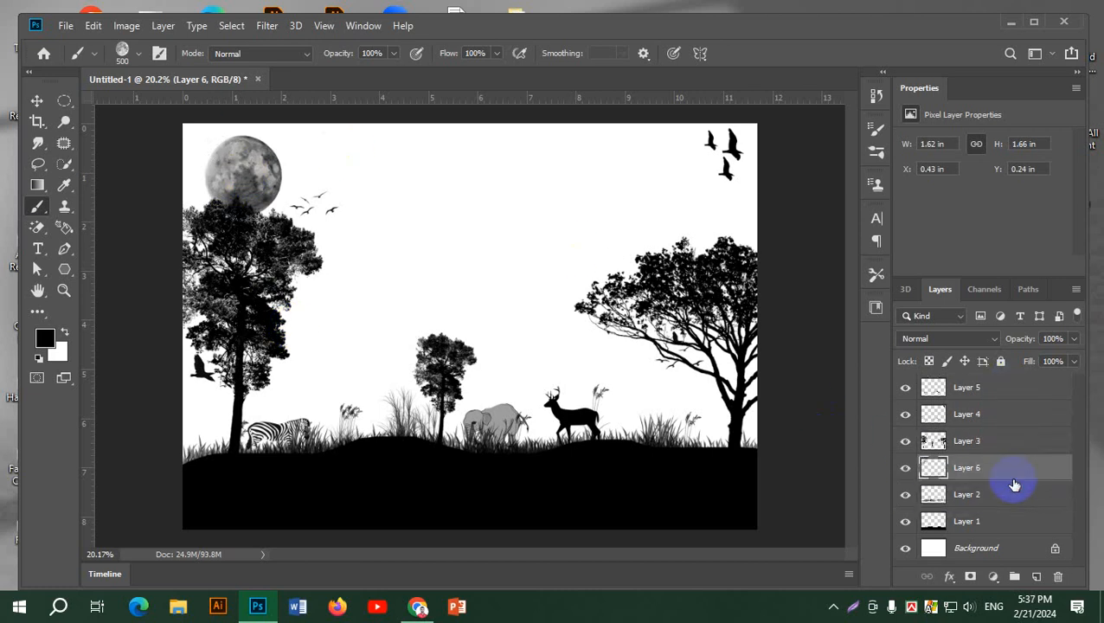
pyautogui.click(38, 100)
pyautogui.moveTo(253, 168)
pyautogui.mouseDown()
pyautogui.moveTo(262, 156)
pyautogui.moveTo(243, 168)
pyautogui.moveTo(264, 178)
pyautogui.mouseUp()
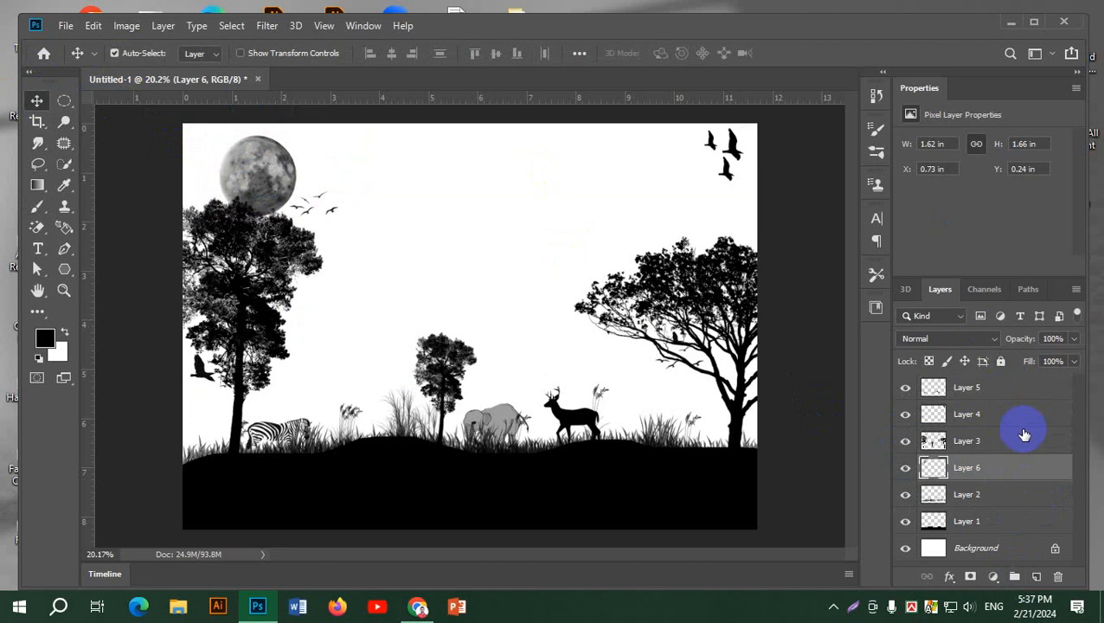
# Add a new layer above Layer 5 and fill it with a vertical linear gradient using the Orange, Yellow, Orange preset
pyautogui.click(992, 389)
pyautogui.click(1037, 577)
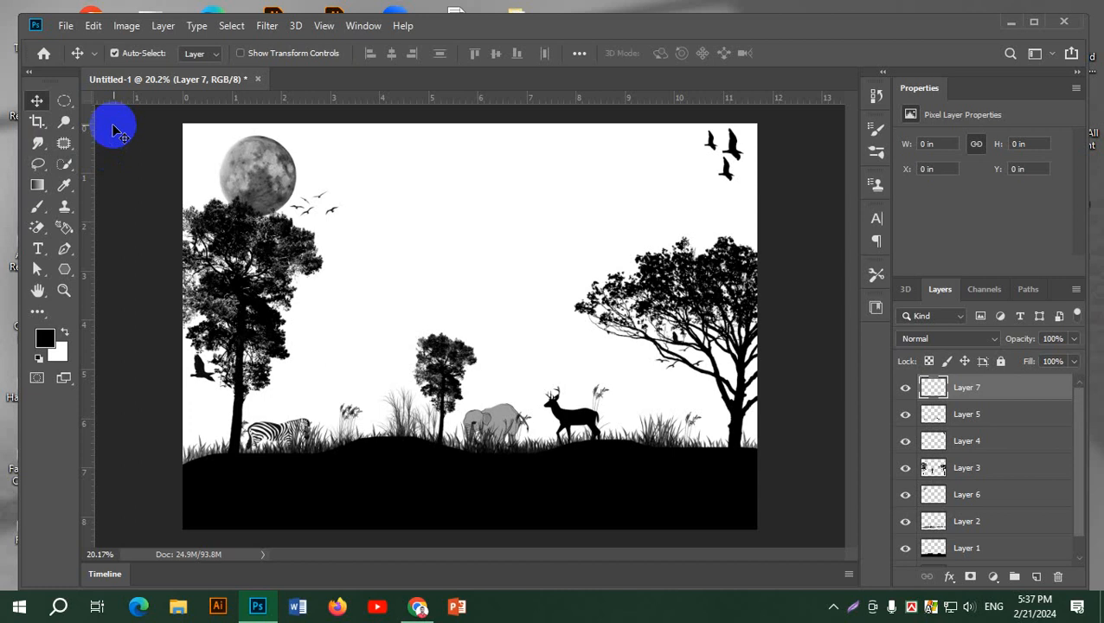
pyautogui.click(37, 185)
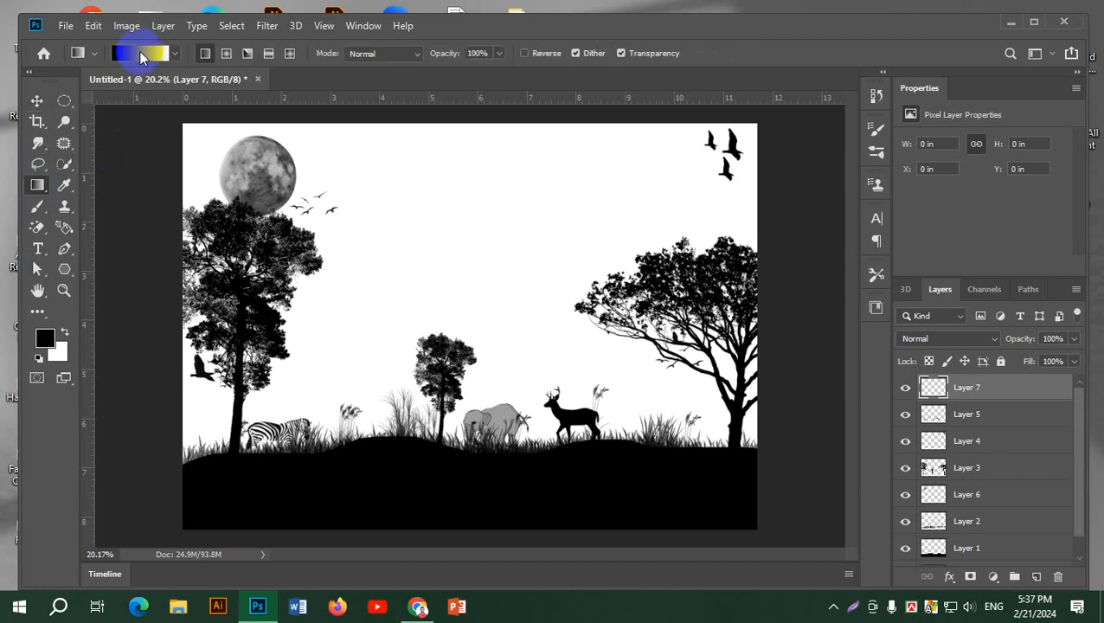
pyautogui.click(139, 52)
pyautogui.click(777, 151)
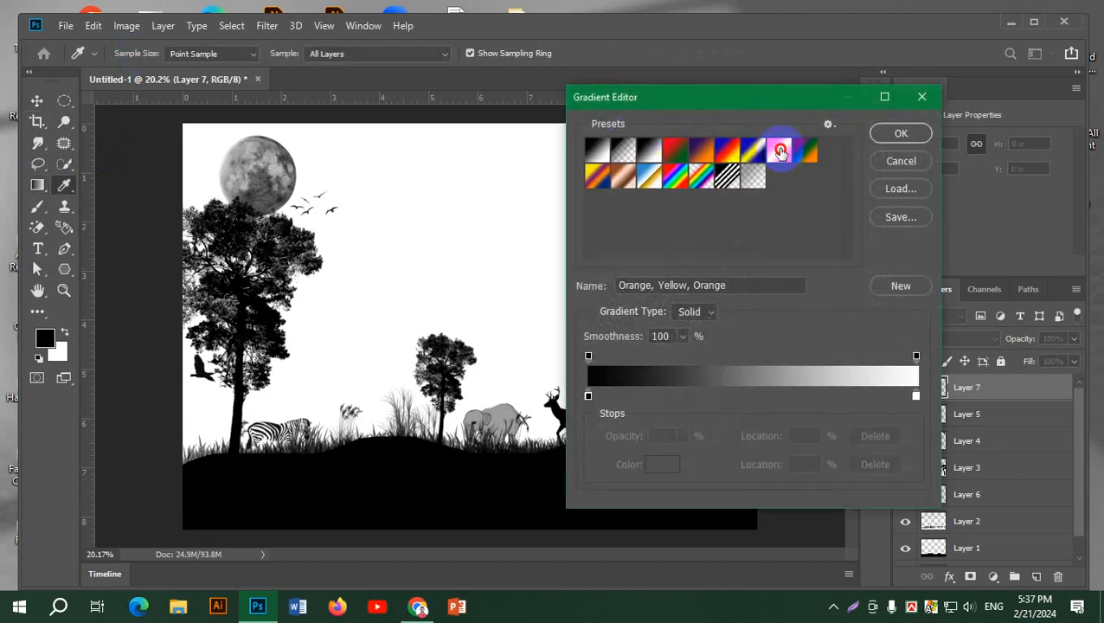
pyautogui.click(900, 133)
pyautogui.moveTo(499, 529); pyautogui.dragTo(505, 114)
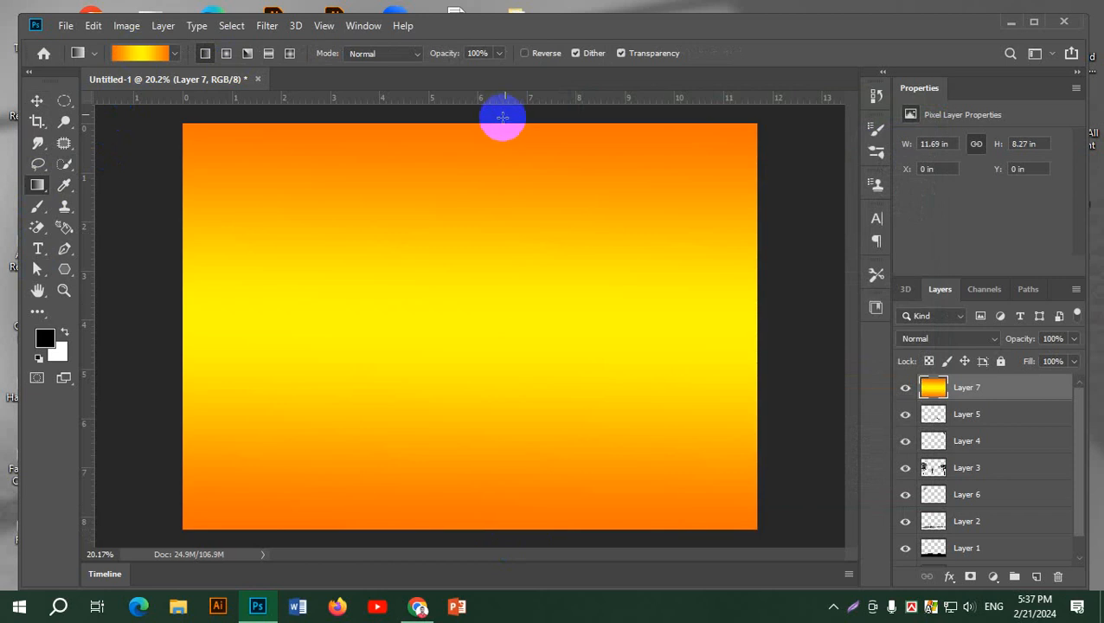
# Refill Layer 7 with a radial gradient from the canvas's bottom centre to its upper-right corner and place it just above the Background
pyautogui.click(227, 55)
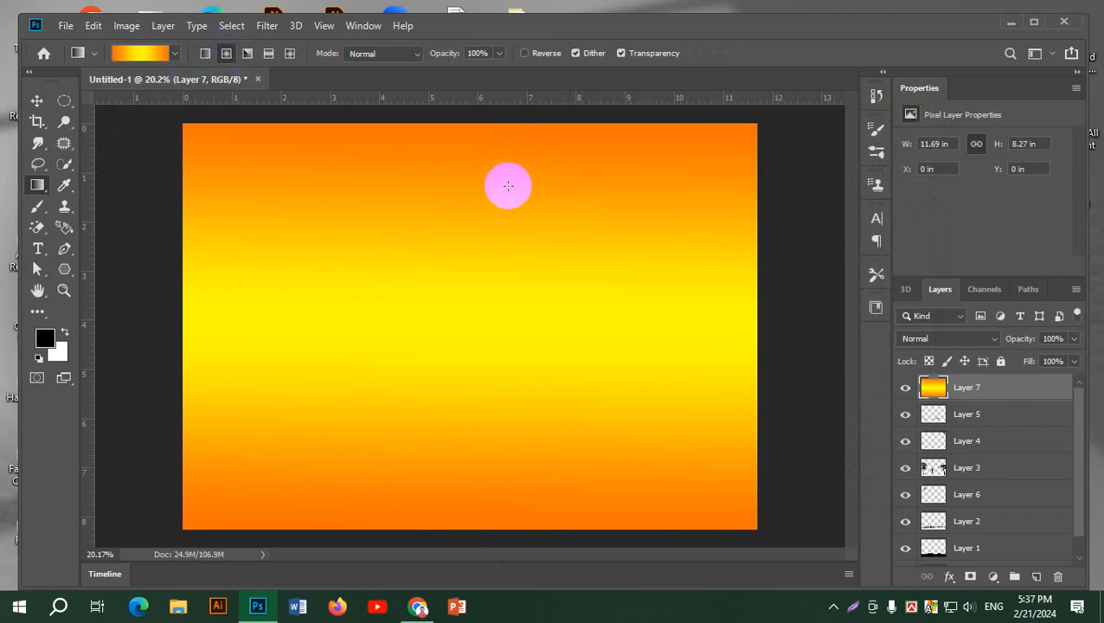
pyautogui.moveTo(473, 522); pyautogui.dragTo(775, 118)
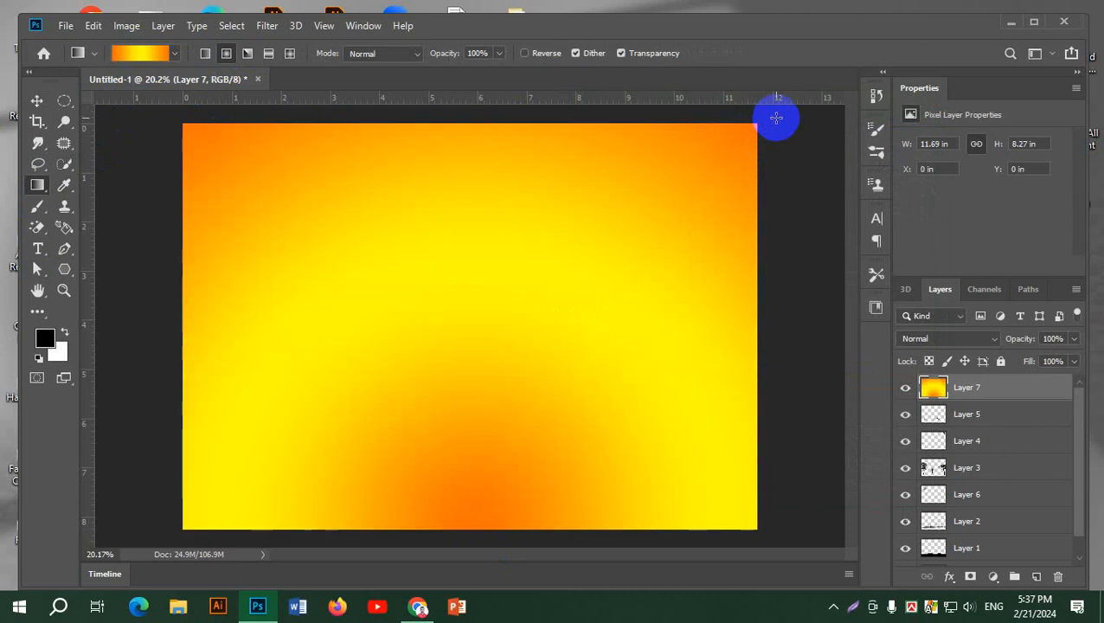
pyautogui.scroll(-1, 1016, 443)
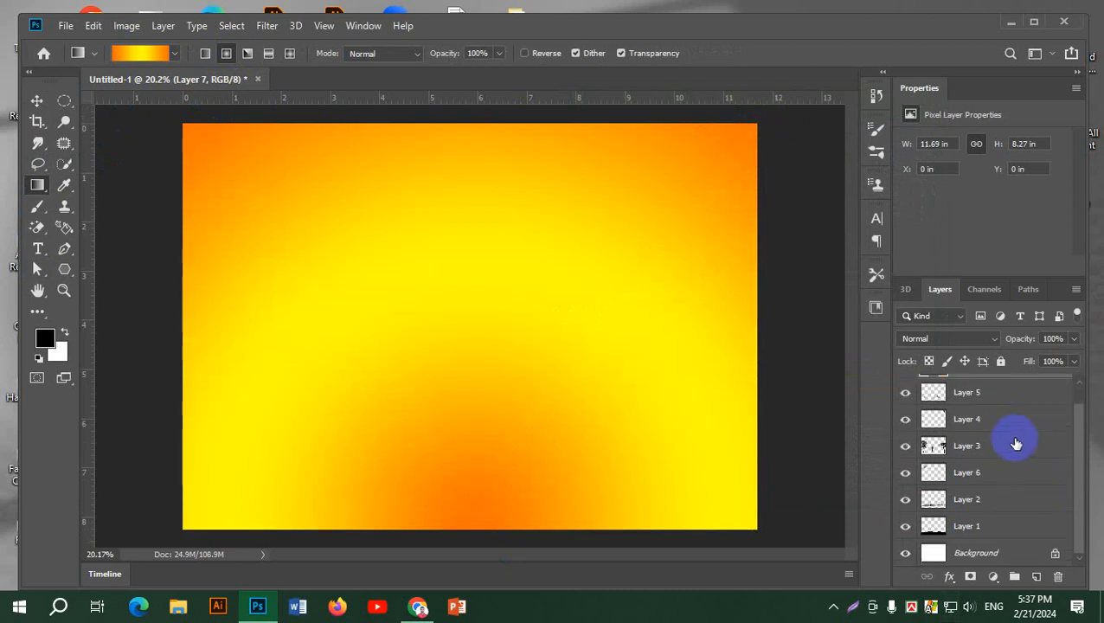
pyautogui.scroll(1, 1014, 424)
pyautogui.moveTo(1011, 385); pyautogui.dragTo(1035, 540)
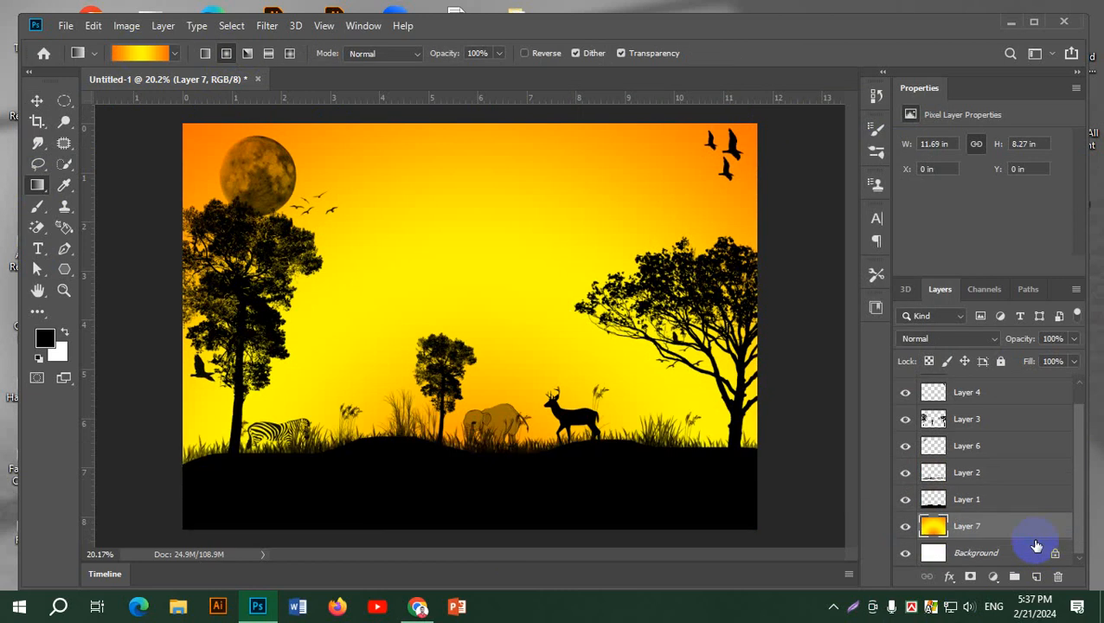
# Try the moon at the canvas's upper edge, in the middle of the sky and above the right tree, and delete its layer
pyautogui.click(37, 100)
pyautogui.click(143, 184)
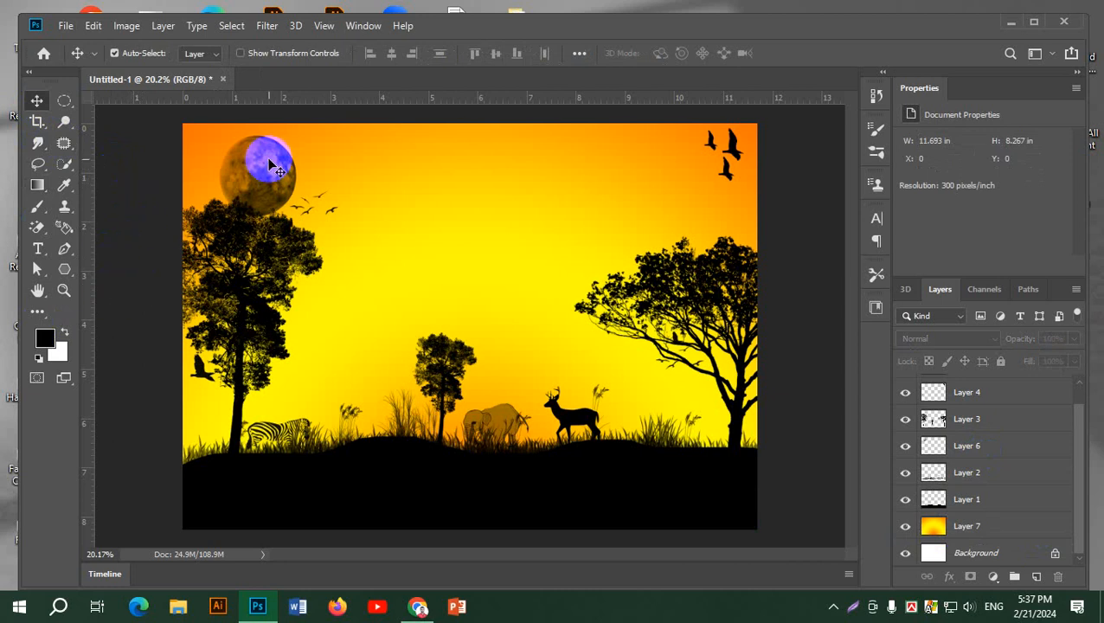
pyautogui.moveTo(270, 167)
pyautogui.mouseDown()
pyautogui.moveTo(304, 145)
pyautogui.moveTo(267, 153)
pyautogui.mouseUp()
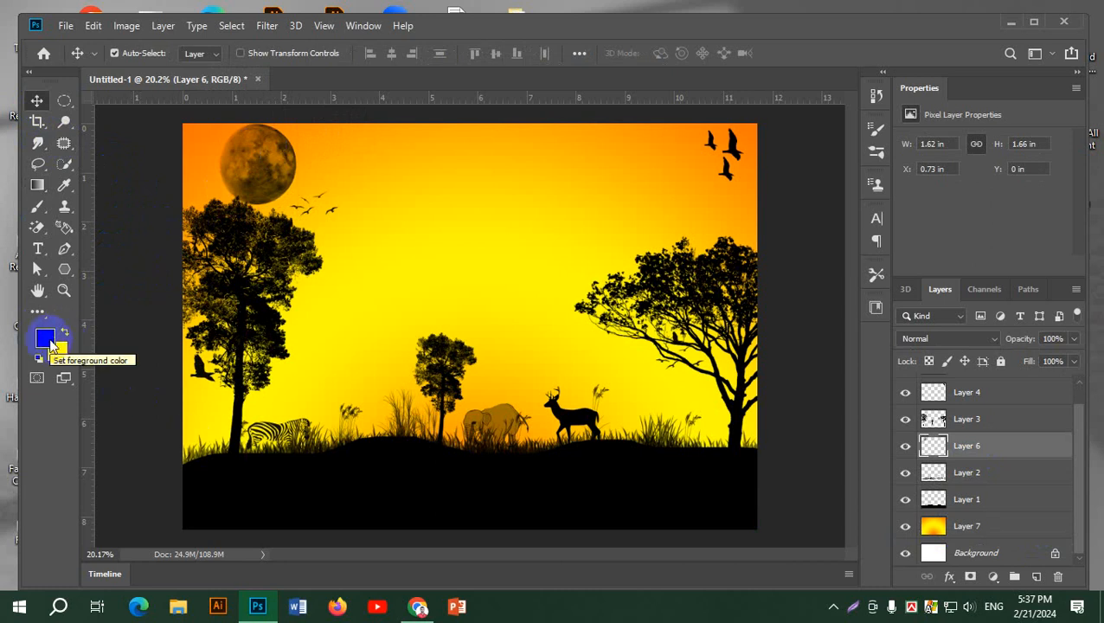
pyautogui.press('d')
pyautogui.moveTo(247, 165); pyautogui.dragTo(450, 192)
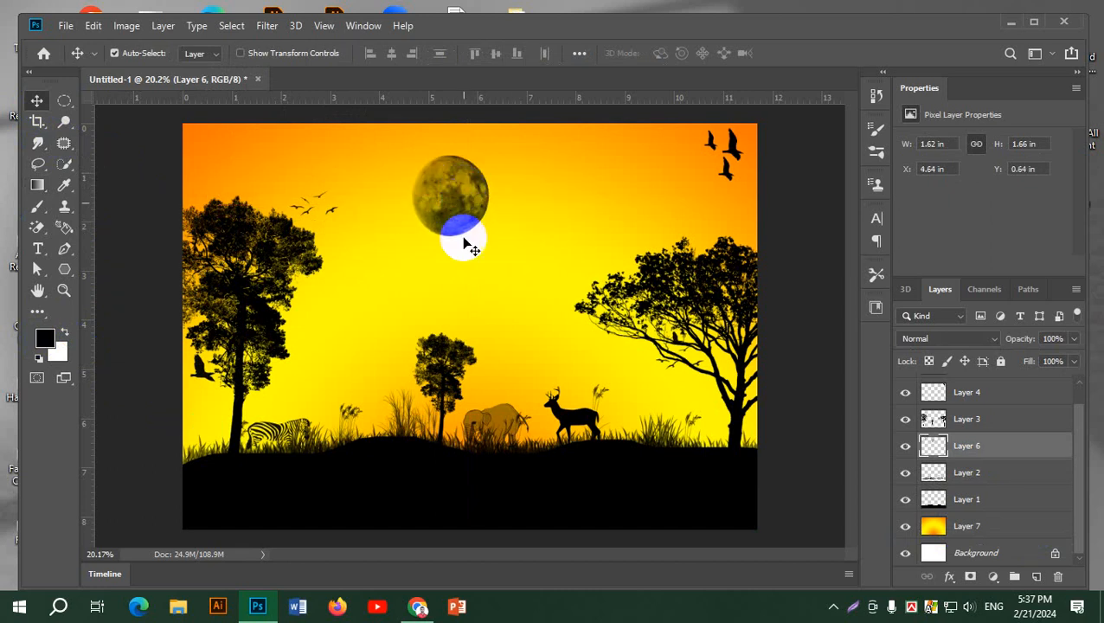
pyautogui.moveTo(469, 244); pyautogui.dragTo(680, 249)
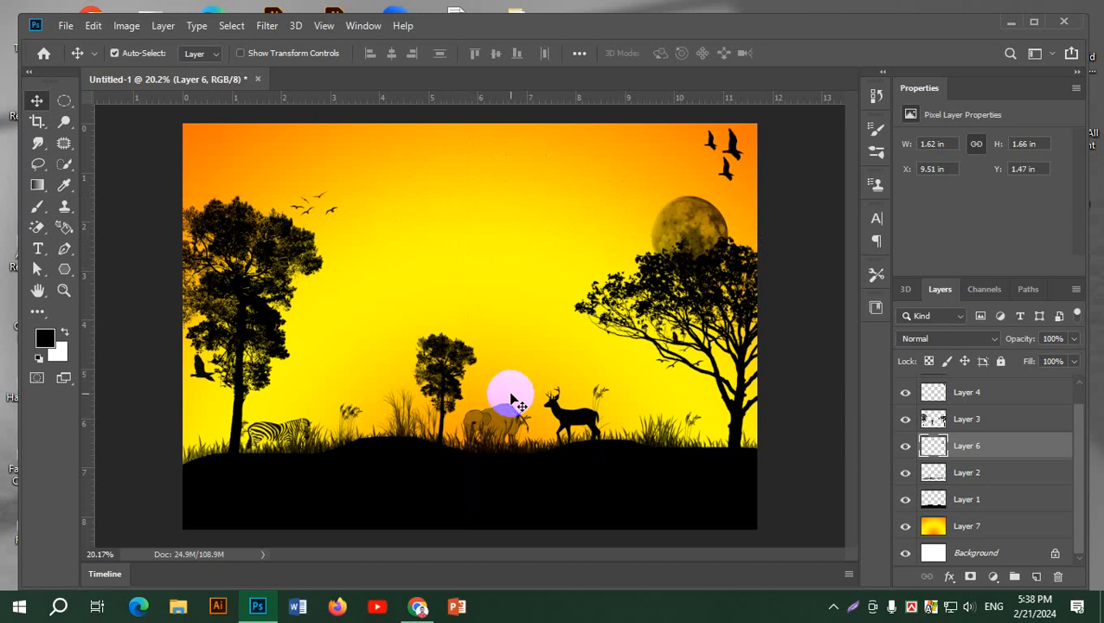
pyautogui.press('Delete')
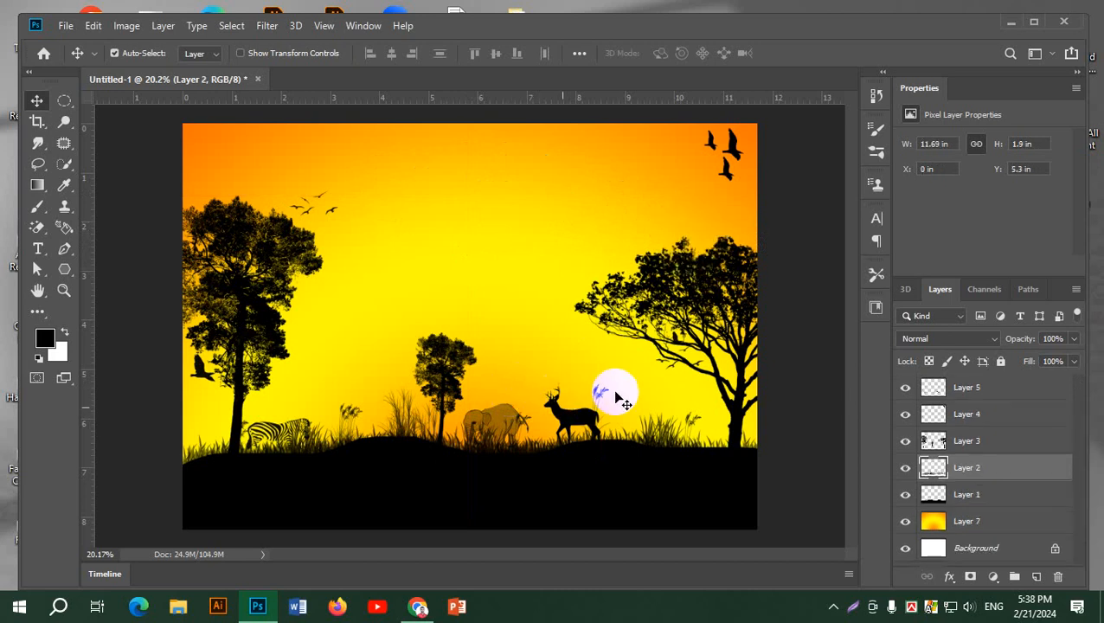
# Add a new layer above Layer 5 and draw a circular selection about 2.16 in across in the upper middle of the sky
pyautogui.click(1003, 388)
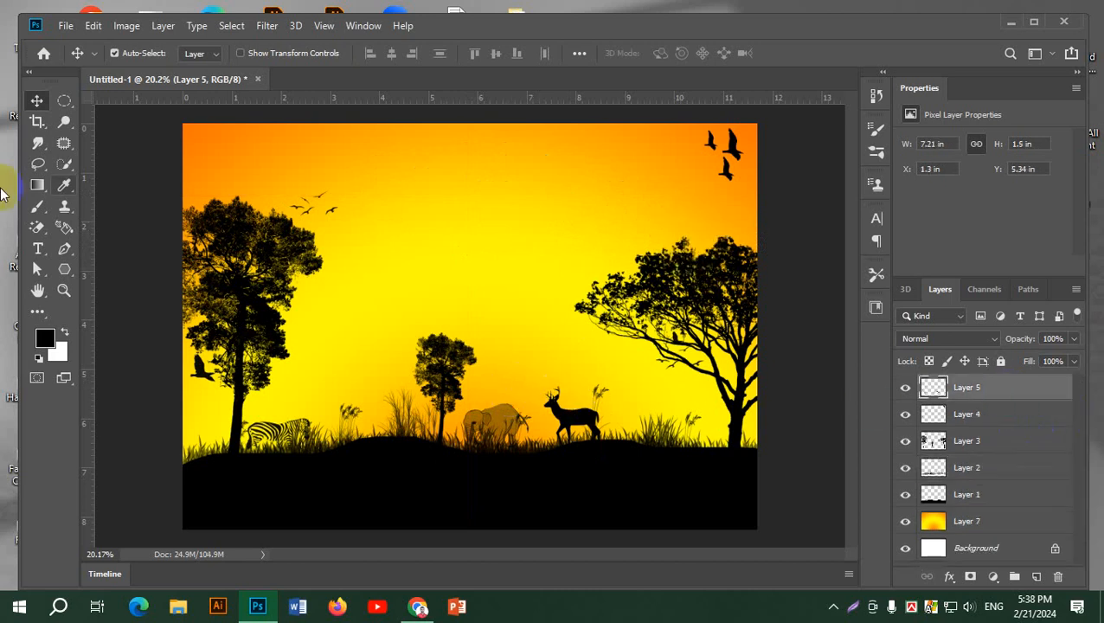
pyautogui.click(59, 103)
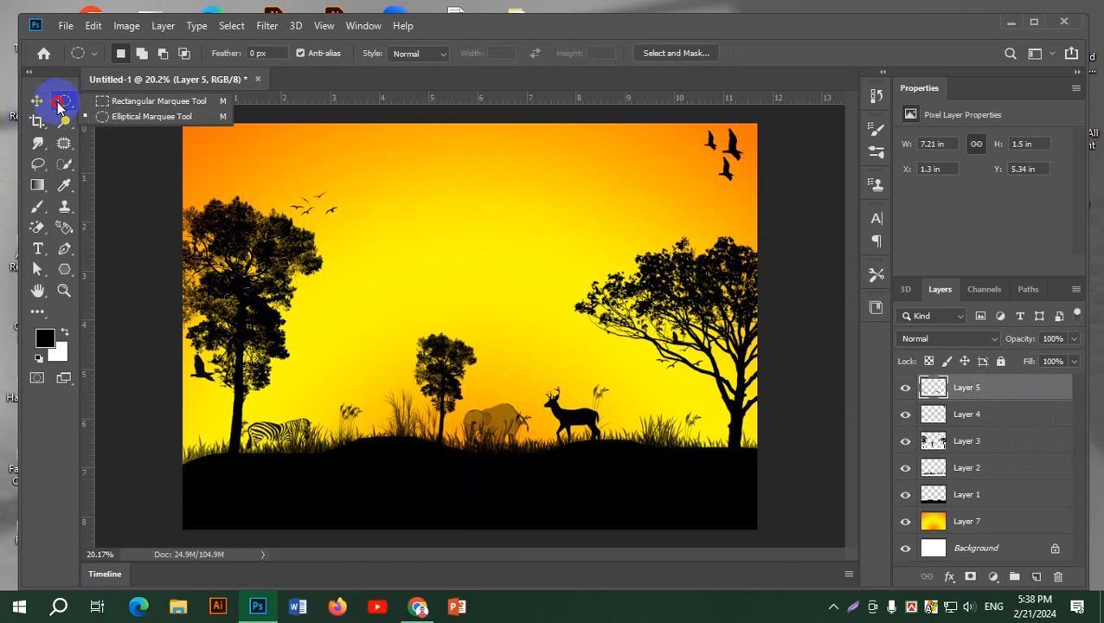
pyautogui.click(111, 113)
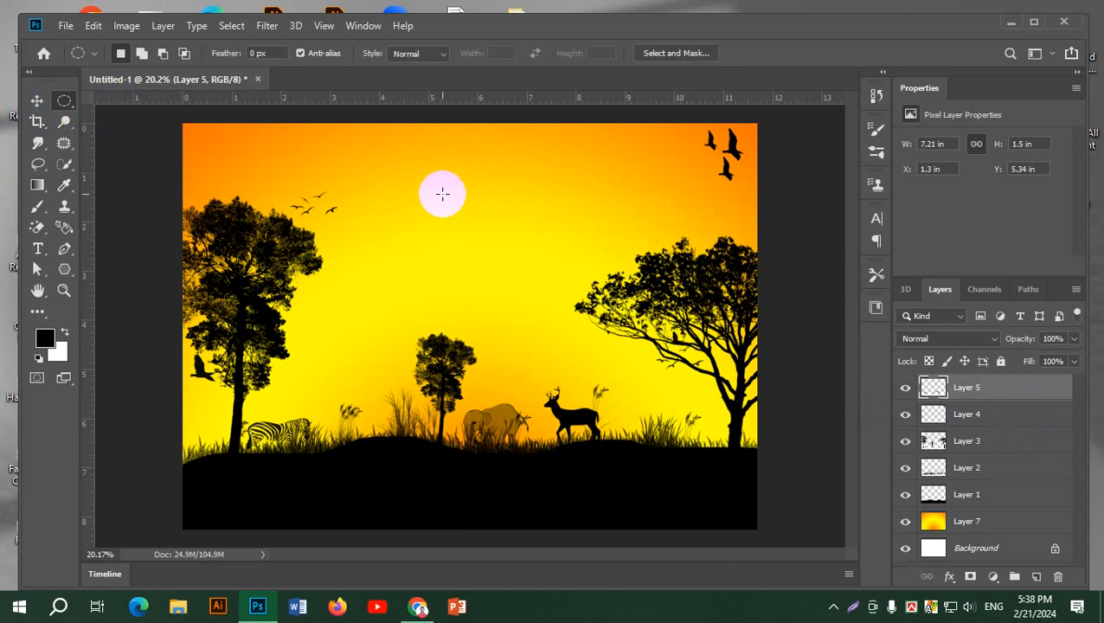
pyautogui.click(1037, 577)
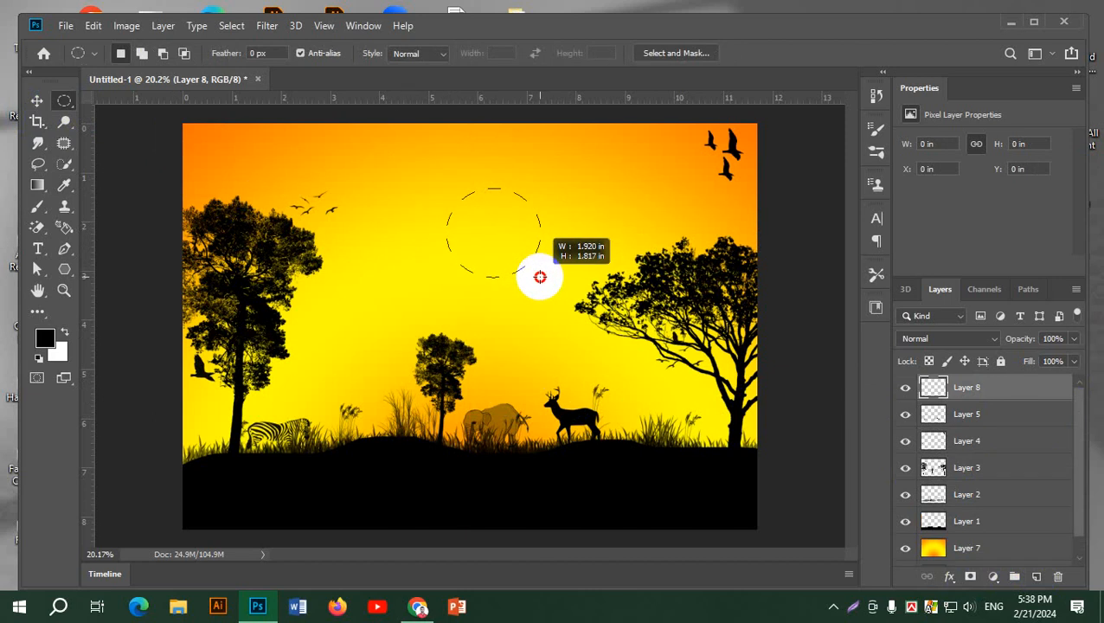
pyautogui.moveTo(549, 276); pyautogui.dragTo(571, 293)
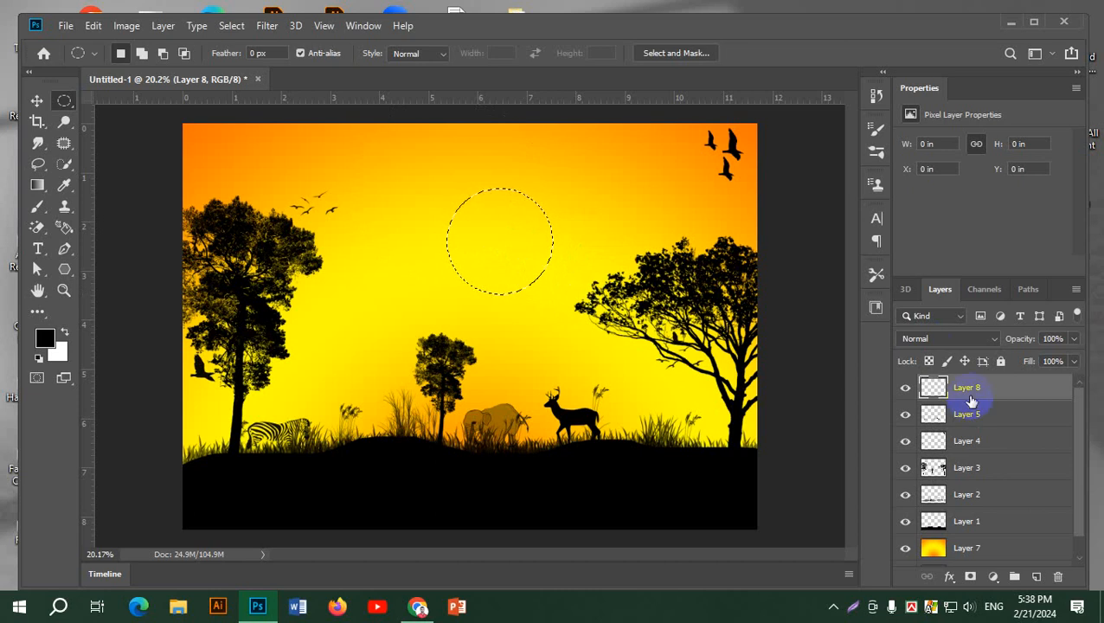
# Fill the circle with a near-vertical linear orange-yellow gradient and move the deselected sun to about X 4.29 in, Y 0.51 in
pyautogui.click(38, 186)
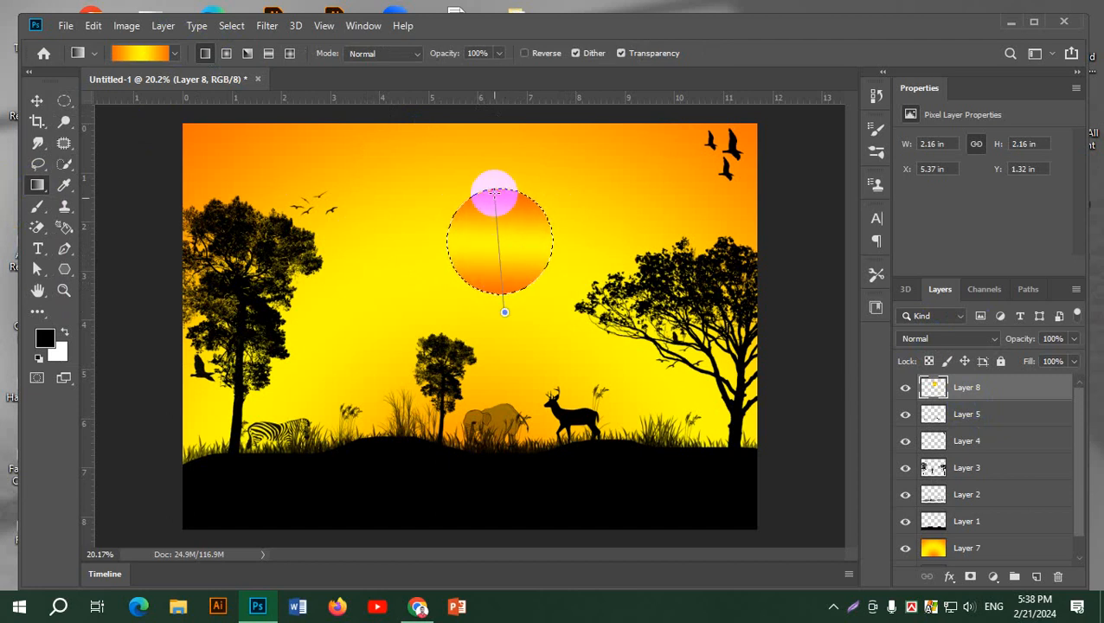
pyautogui.moveTo(499, 184); pyautogui.dragTo(468, 381)
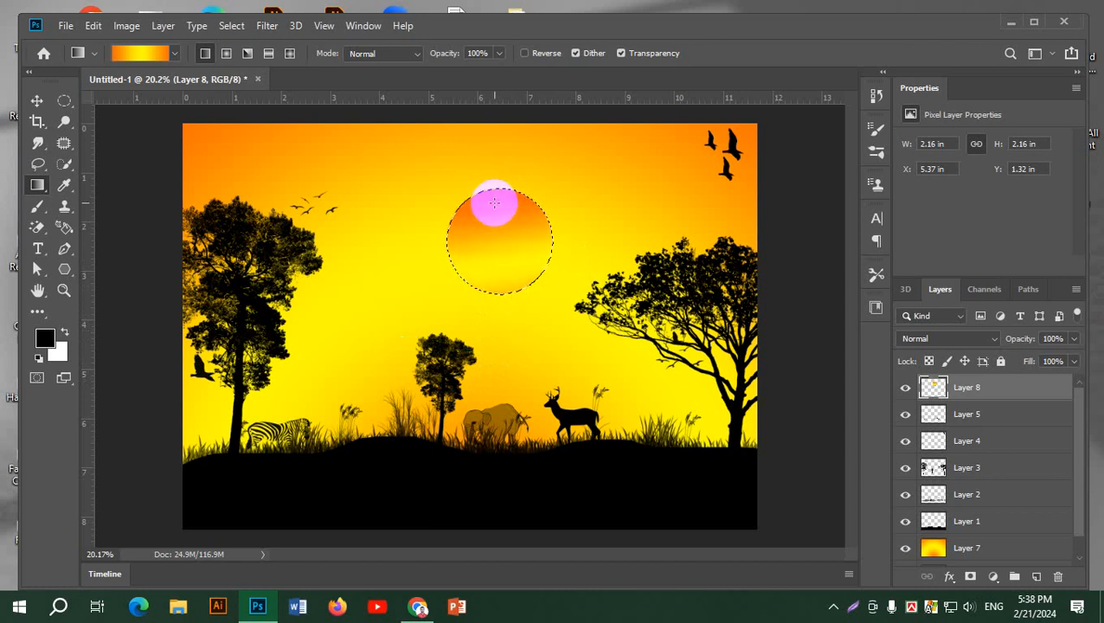
pyautogui.click(37, 101)
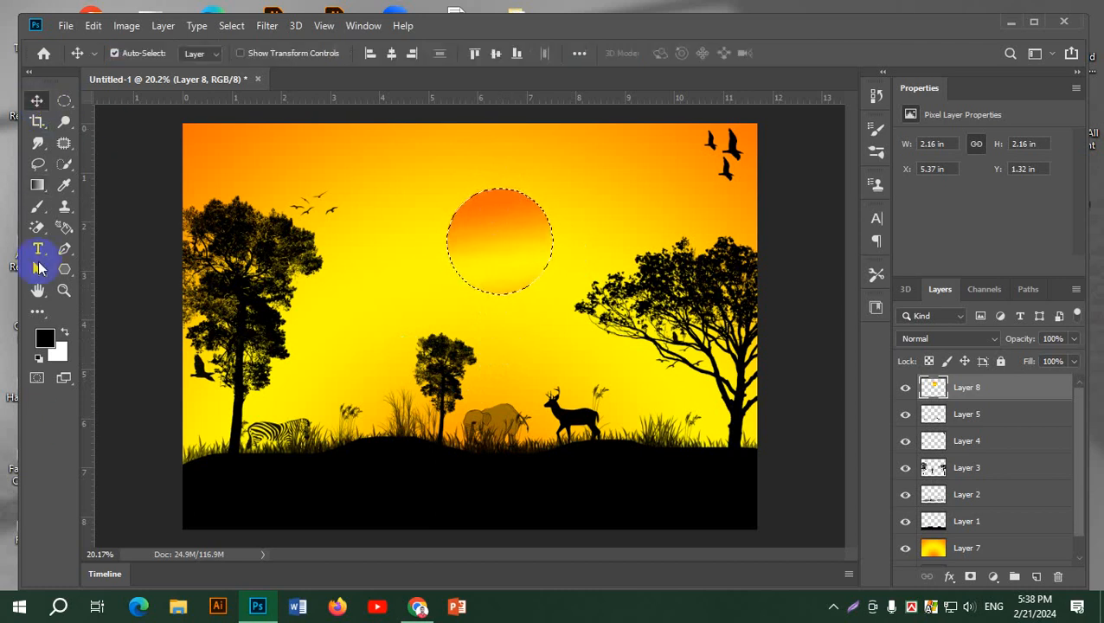
pyautogui.press('ctrl')
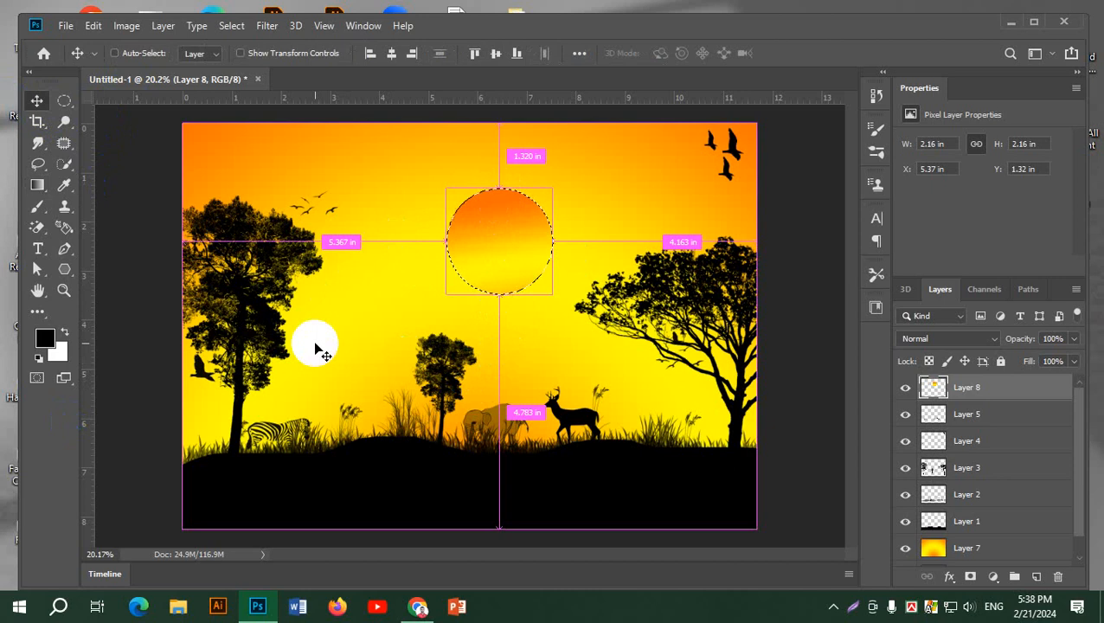
pyautogui.hotkey('ctrl', 'd')
pyautogui.moveTo(463, 254); pyautogui.dragTo(439, 205)
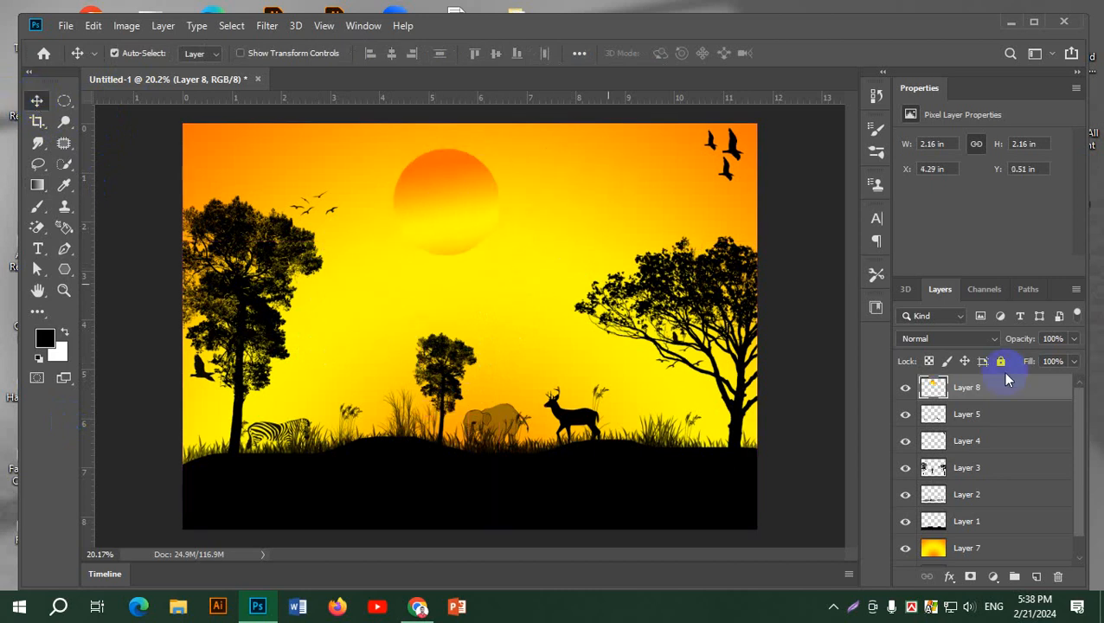
# Add an Outer Glow effect to the sun on Layer 8 and choose yellow fad800 as the glow colour
pyautogui.doubleClick(1054, 391)
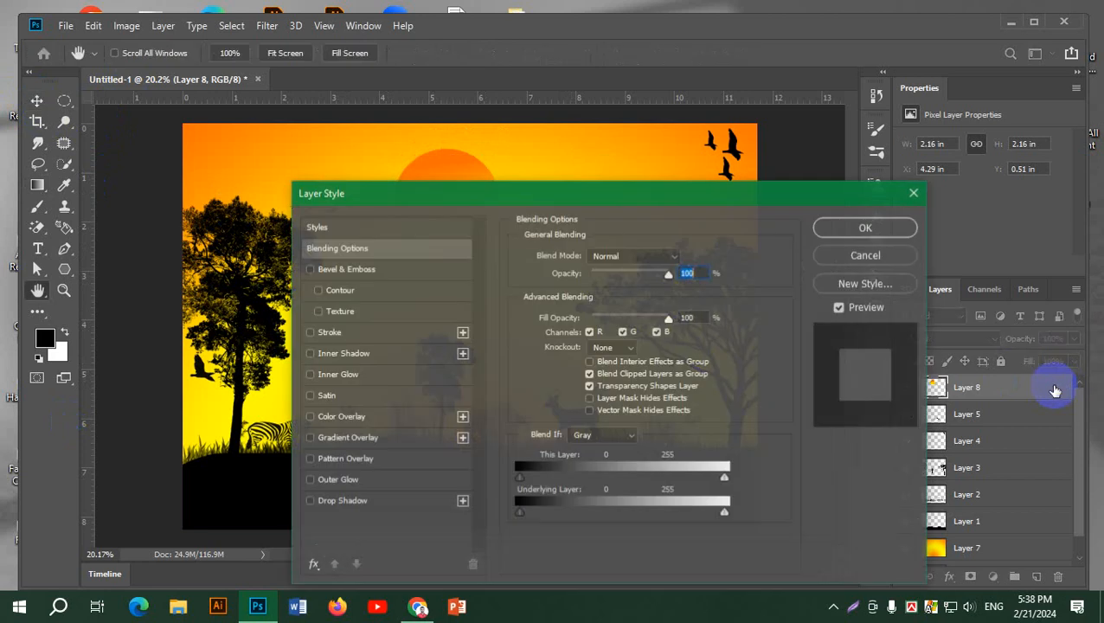
pyautogui.moveTo(468, 189); pyautogui.dragTo(810, 112)
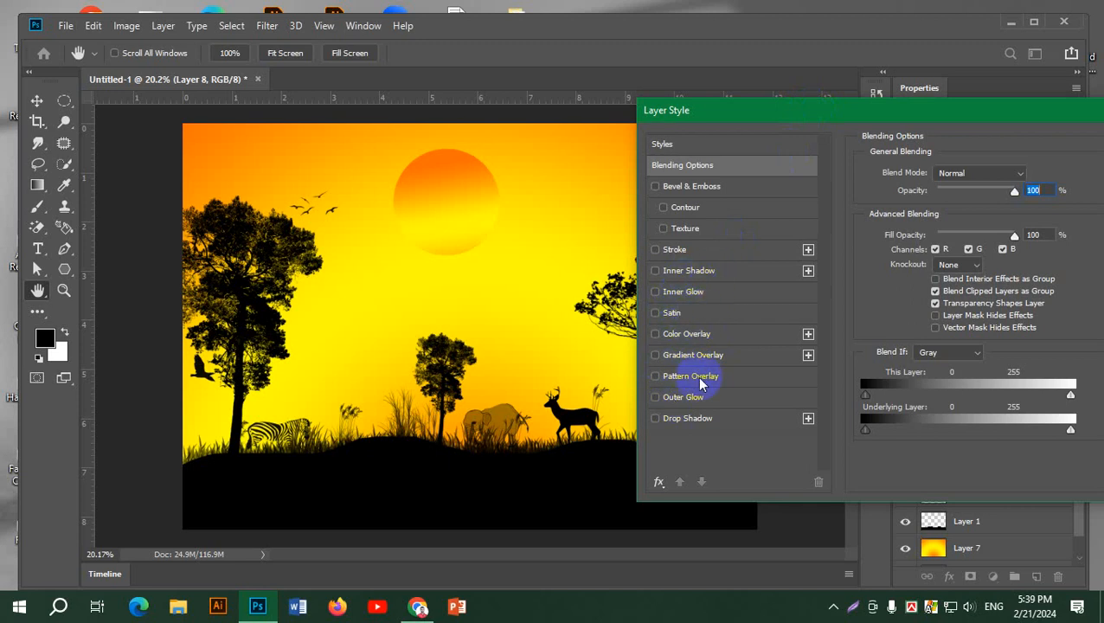
pyautogui.click(702, 405)
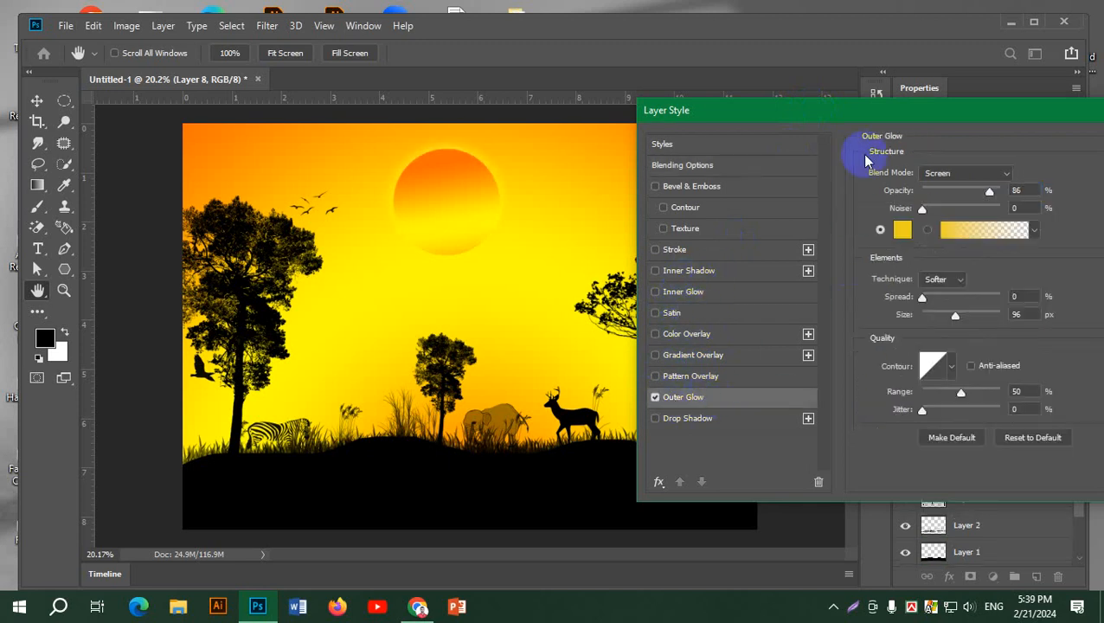
pyautogui.moveTo(845, 109); pyautogui.dragTo(787, 109)
pyautogui.click(842, 229)
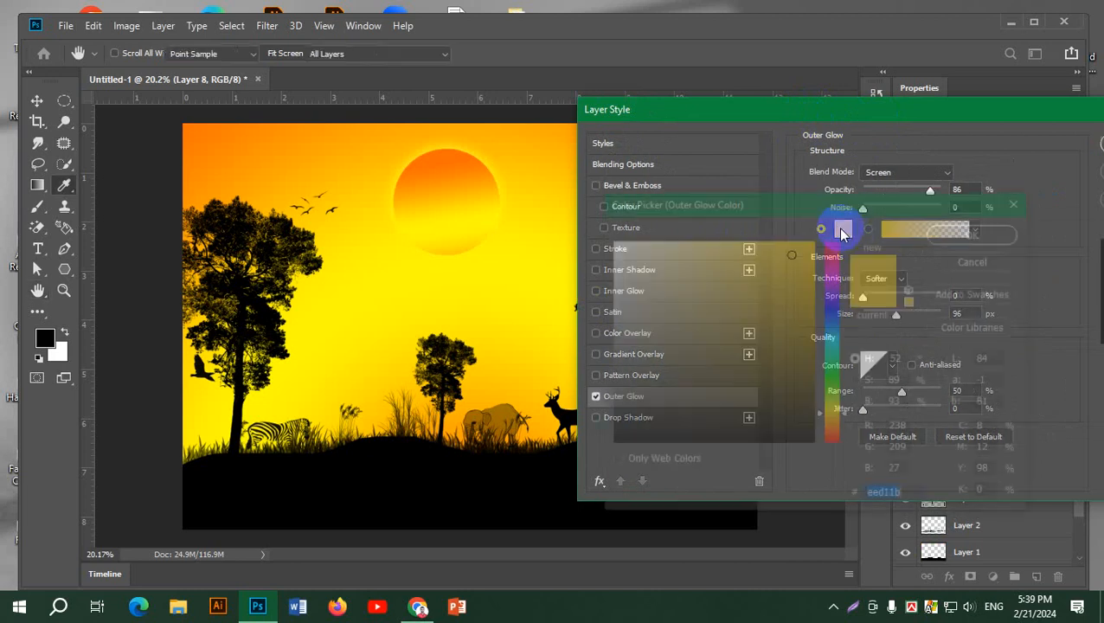
pyautogui.moveTo(666, 253); pyautogui.dragTo(814, 243)
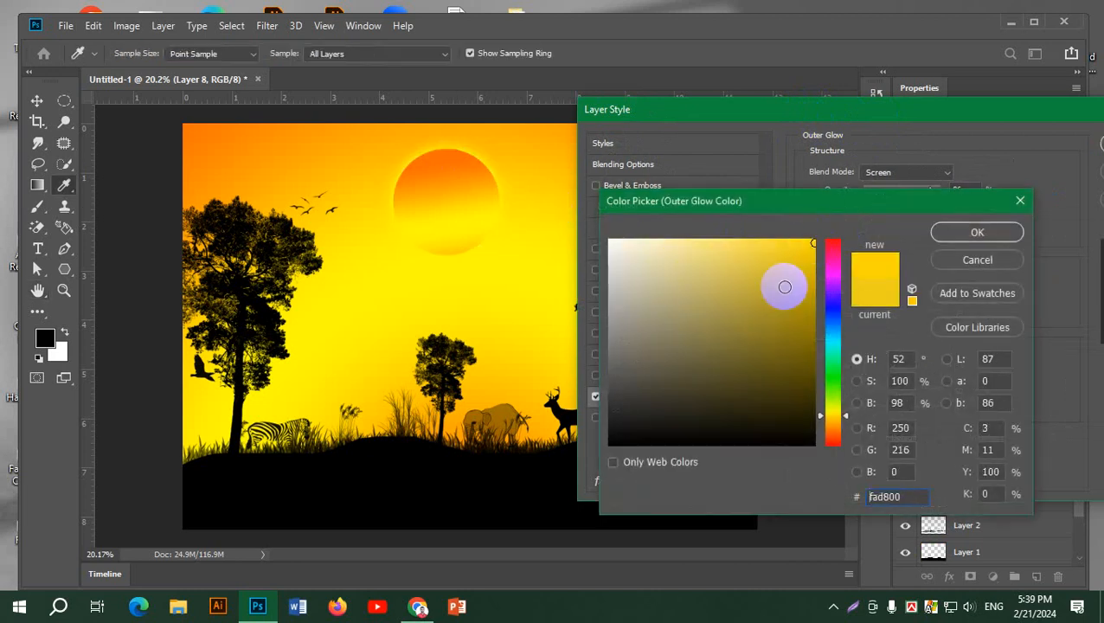
pyautogui.click(962, 230)
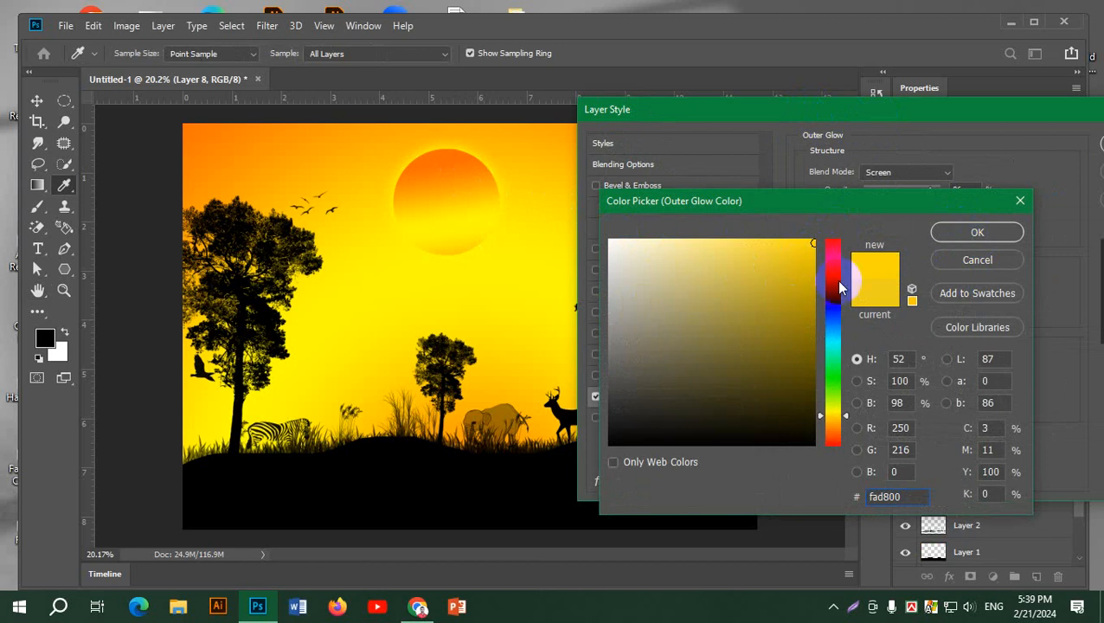
# Try a red glow colour, f91d32, around the sun and set the glow size to 122 px
pyautogui.click(834, 243)
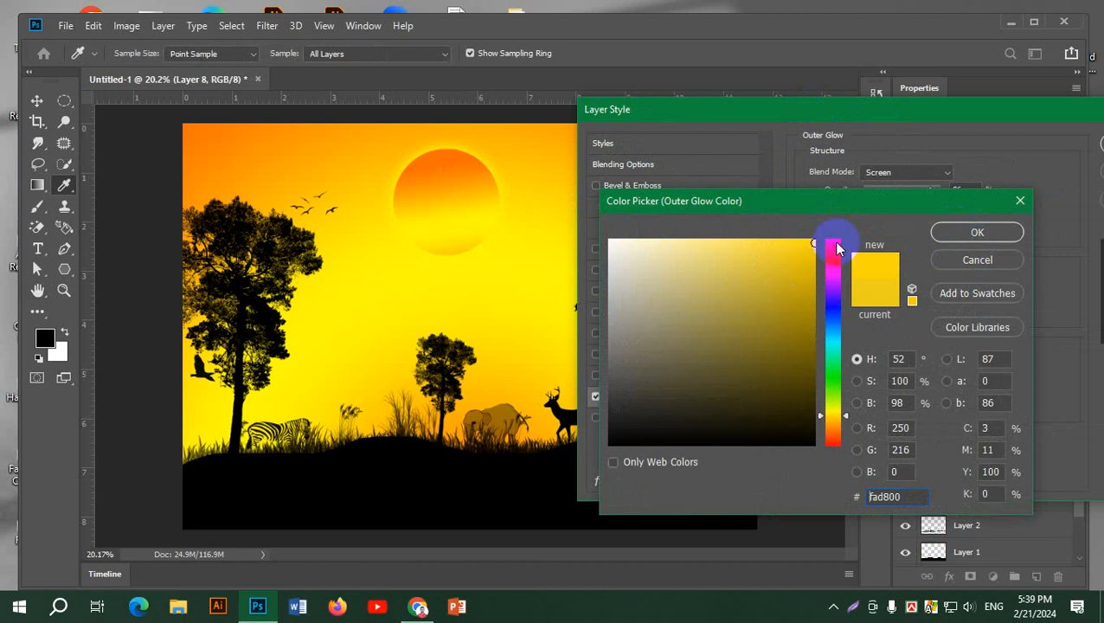
pyautogui.click(790, 244)
pyautogui.click(956, 229)
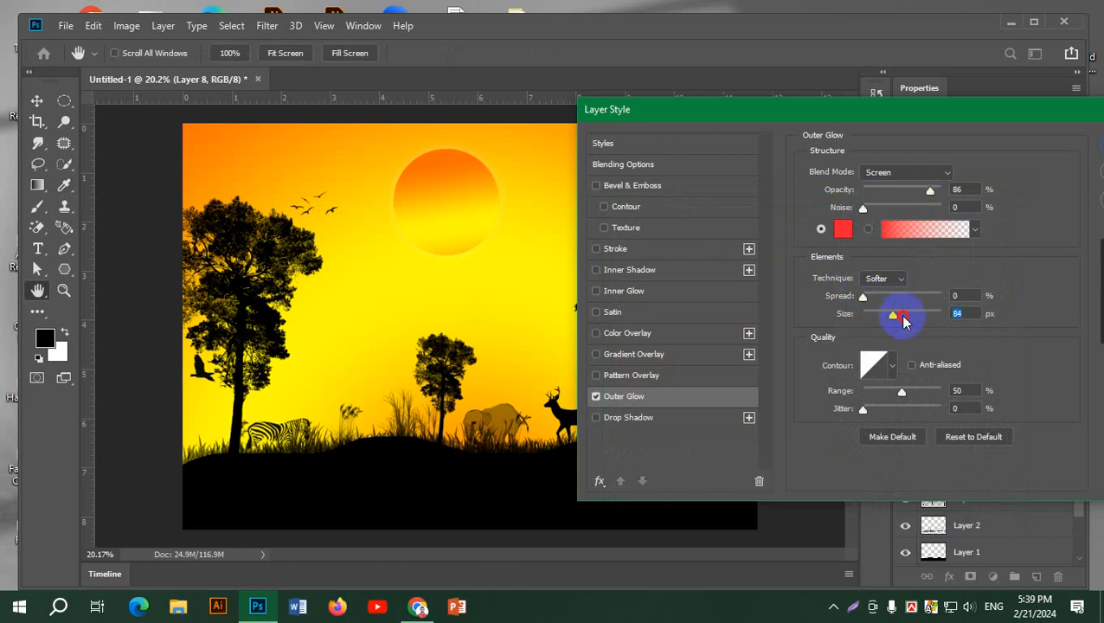
pyautogui.moveTo(903, 317)
pyautogui.mouseDown()
pyautogui.moveTo(918, 317)
pyautogui.moveTo(904, 316)
pyautogui.mouseUp()
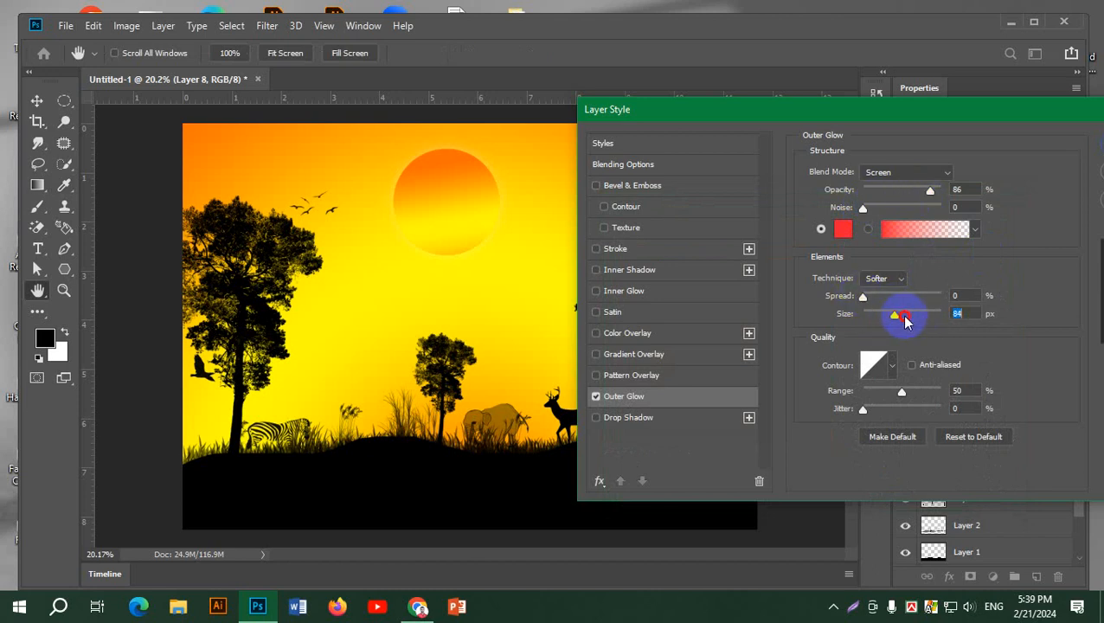
# Set the sun's outer glow colour to ecf91d and its size to 207 px, and apply the layer style
pyautogui.click(842, 229)
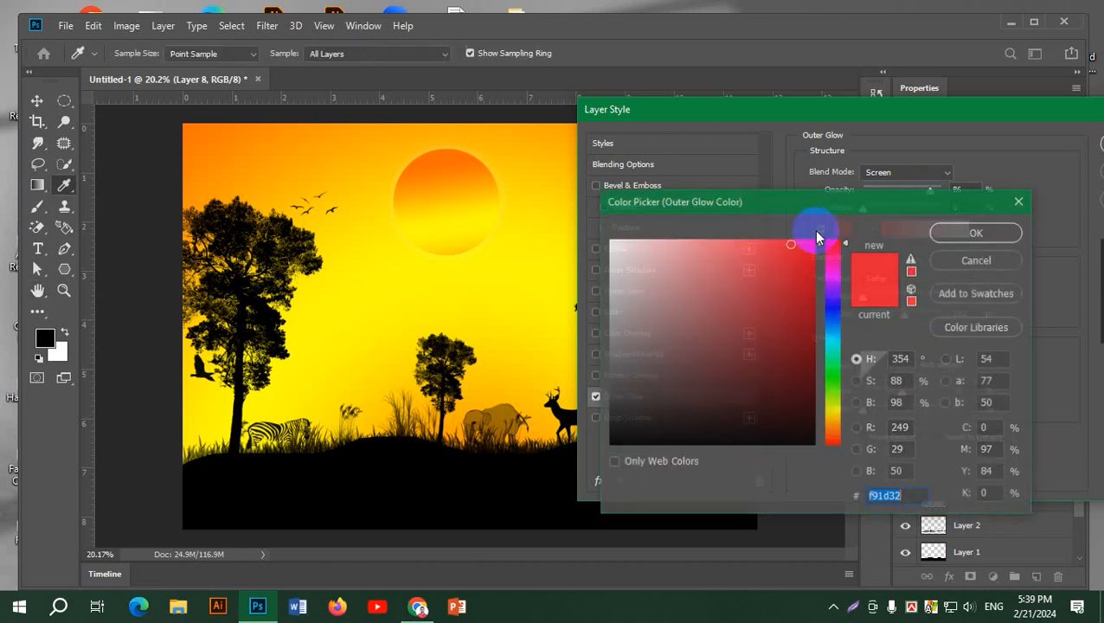
pyautogui.click(832, 408)
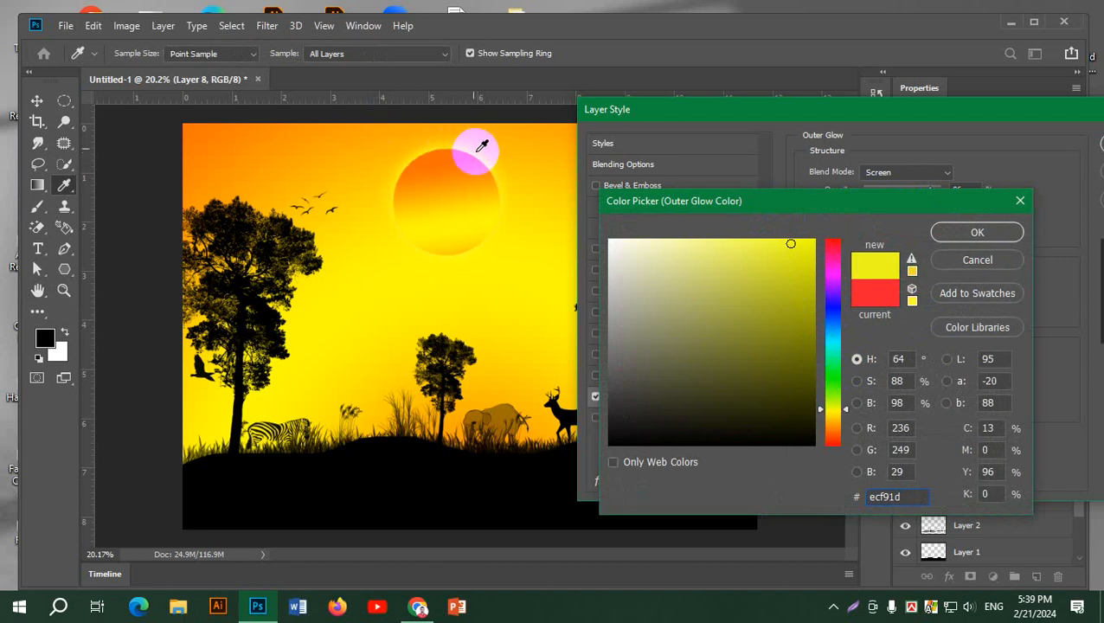
pyautogui.click(995, 241)
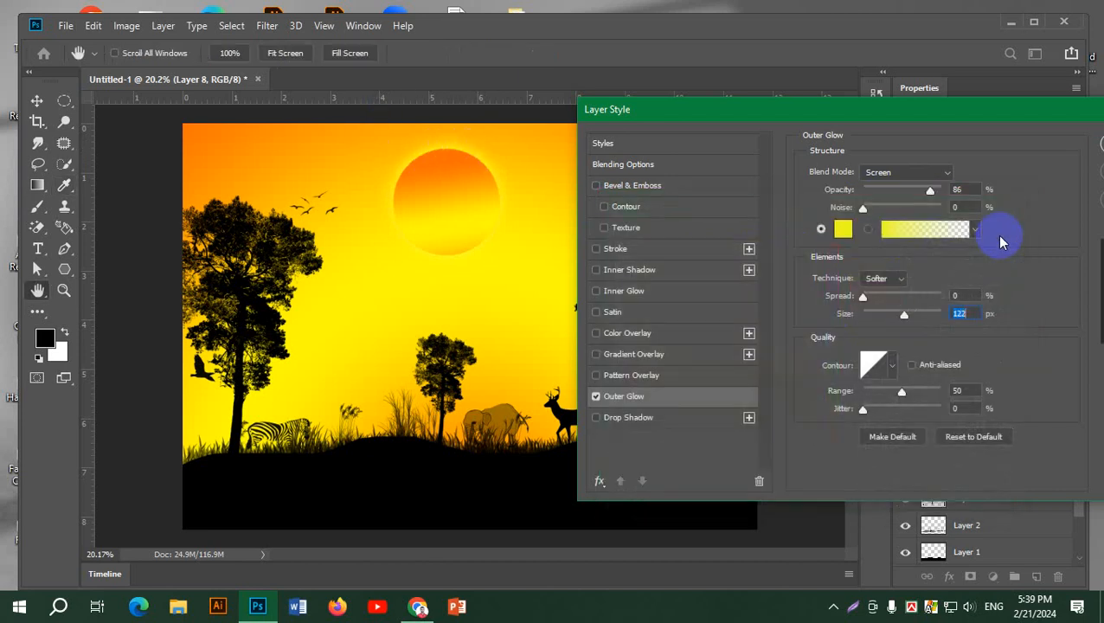
pyautogui.moveTo(1052, 114); pyautogui.dragTo(919, 113)
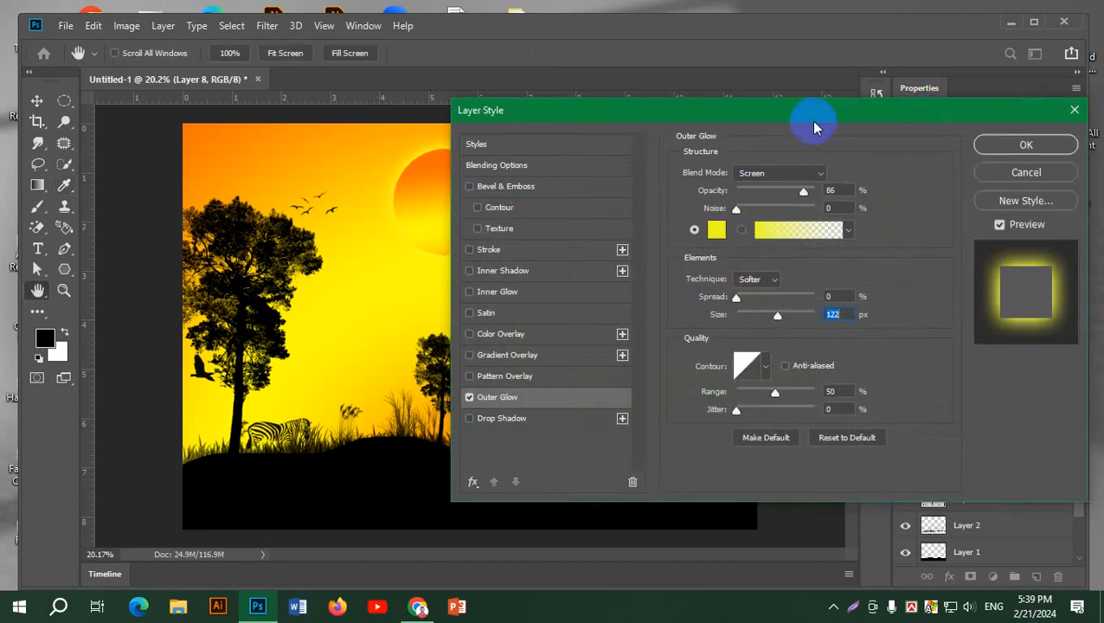
pyautogui.moveTo(811, 116); pyautogui.dragTo(950, 93)
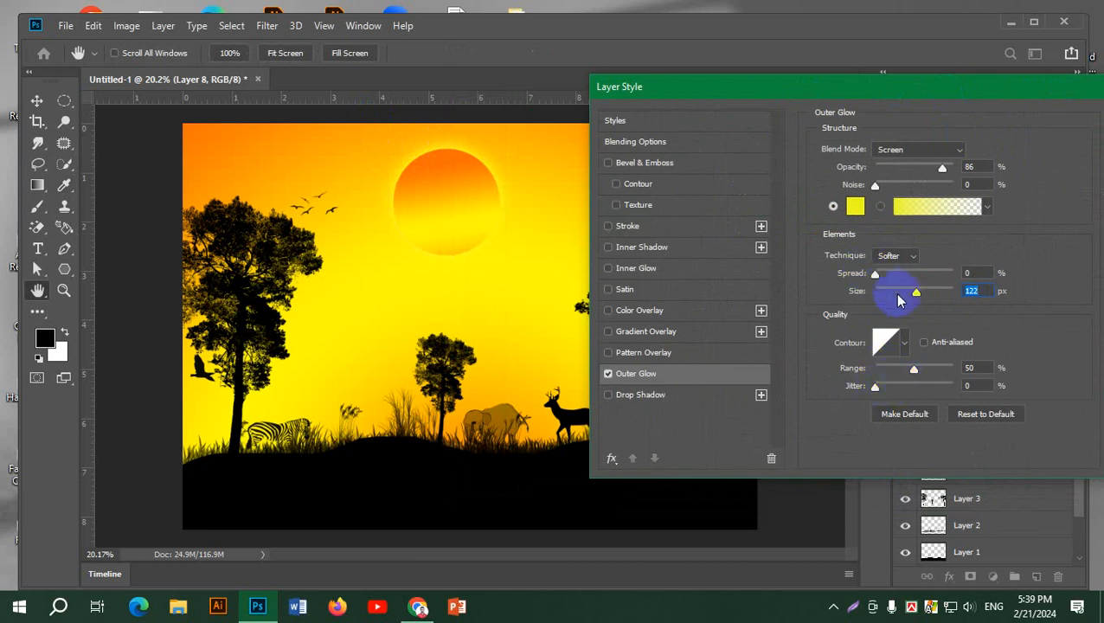
pyautogui.moveTo(915, 295); pyautogui.dragTo(943, 380)
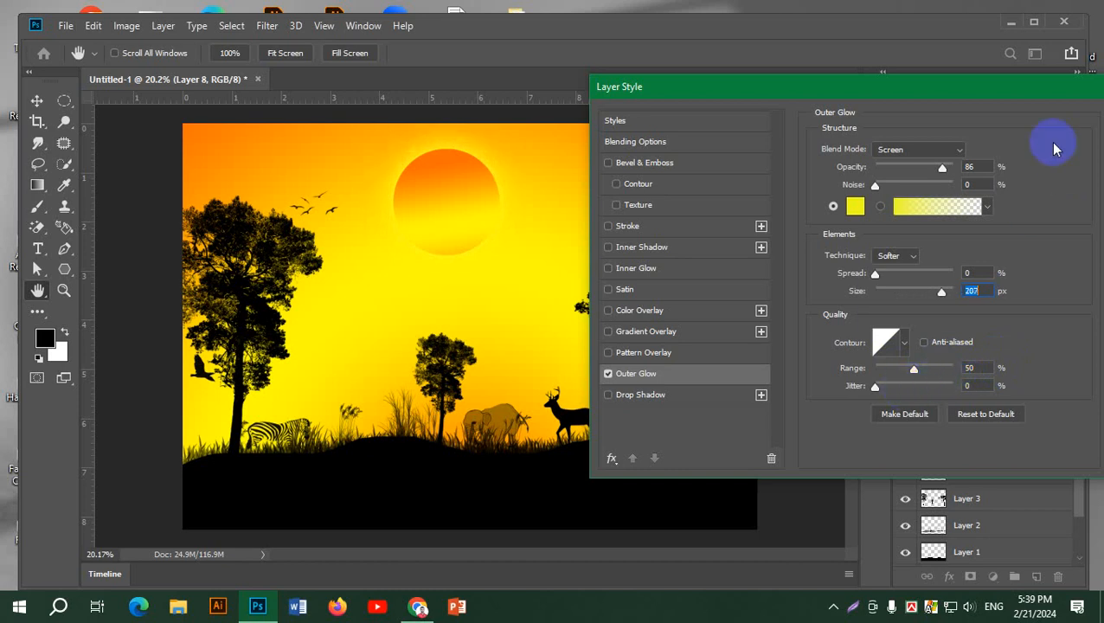
pyautogui.moveTo(969, 91); pyautogui.dragTo(717, 121)
pyautogui.click(912, 152)
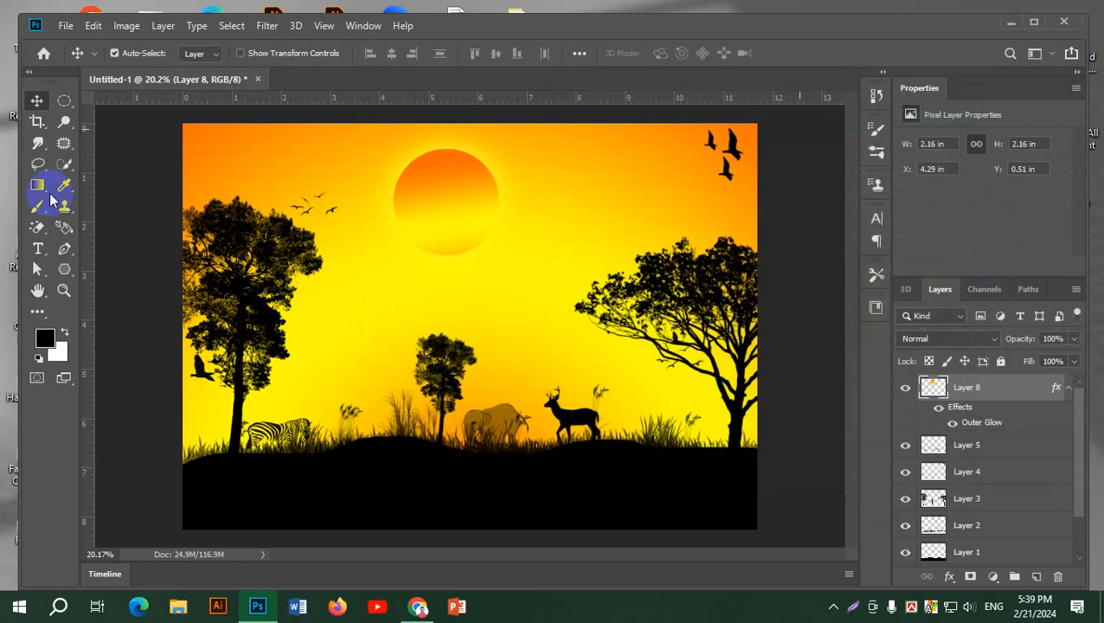
# Move the sun partly behind the left tree's crown and place its layer directly below Layer 2
pyautogui.moveTo(448, 190); pyautogui.dragTo(235, 173)
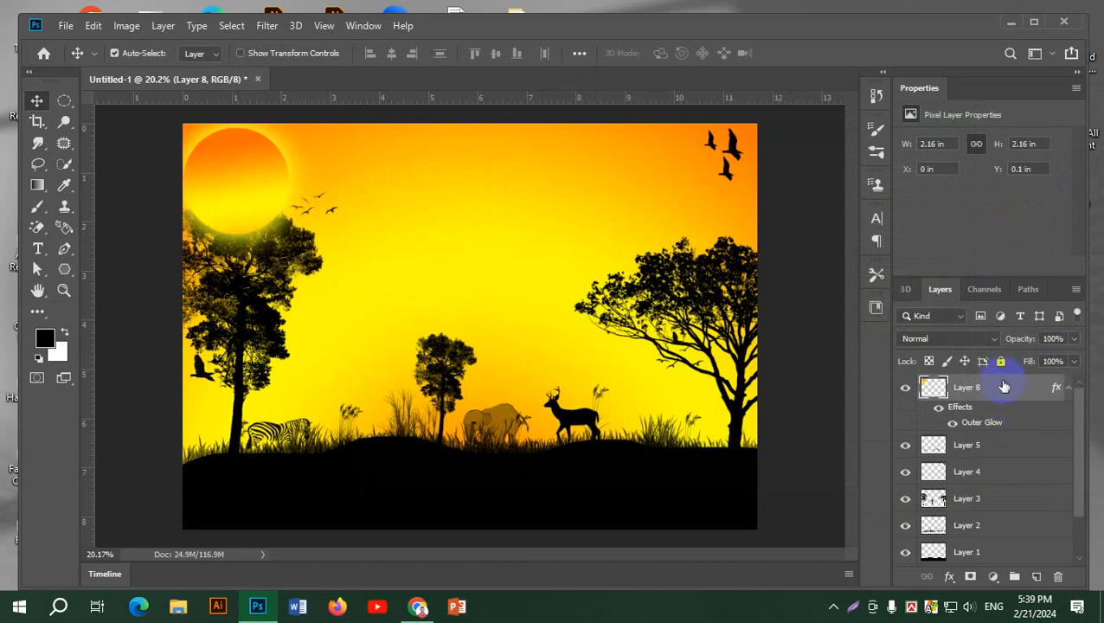
pyautogui.moveTo(1003, 388); pyautogui.dragTo(1004, 542)
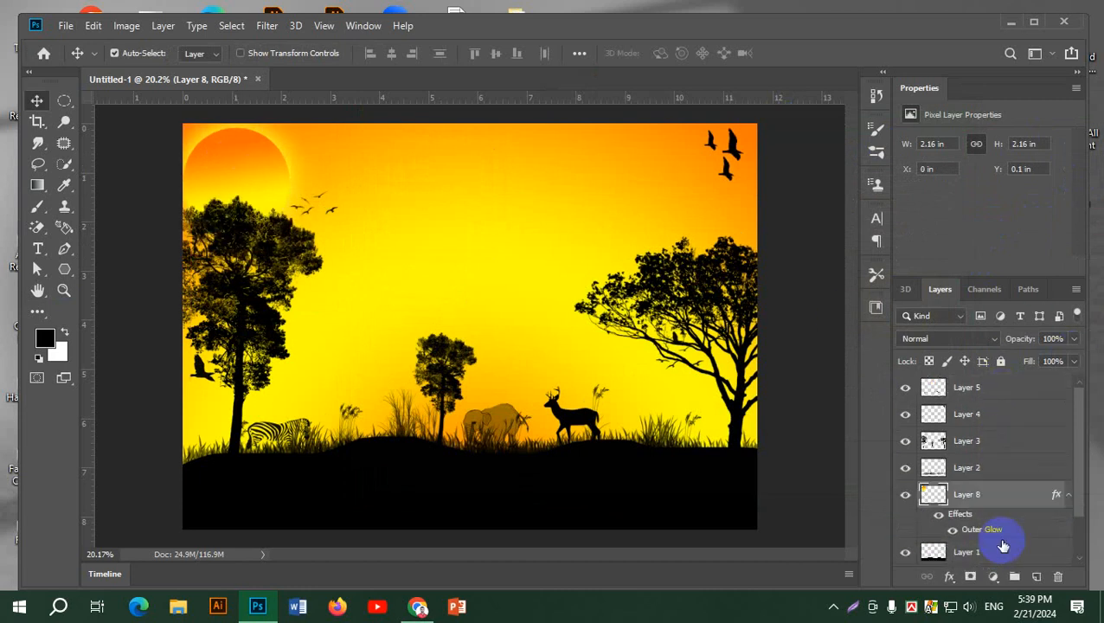
pyautogui.moveTo(253, 166); pyautogui.dragTo(298, 191)
pyautogui.click(151, 248)
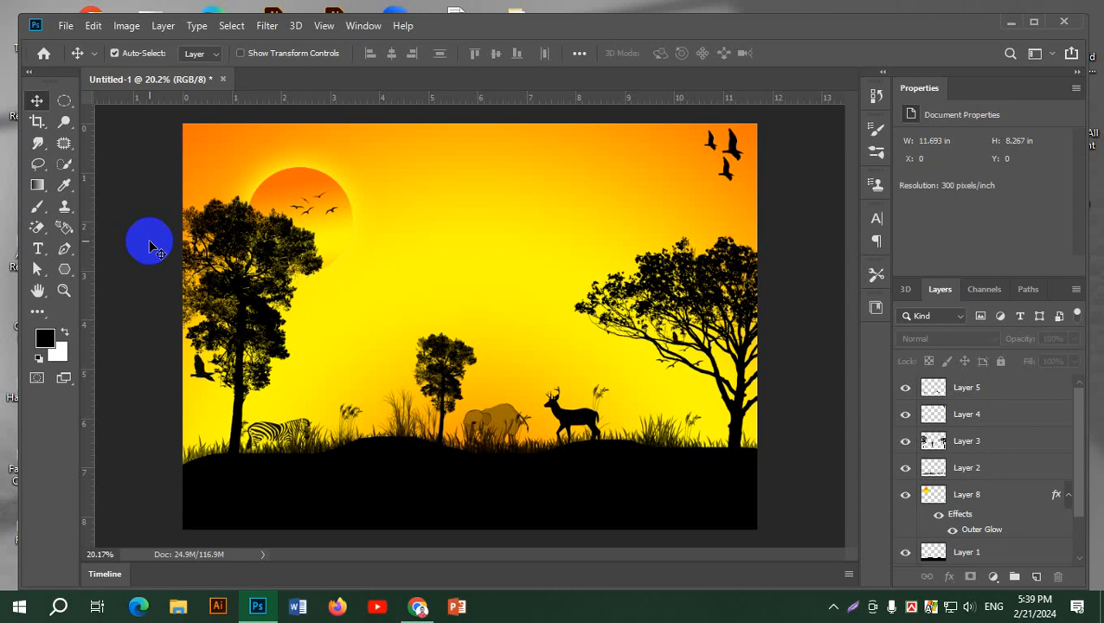
# Try the sun in the upper middle of the sky at about X 4.9 in, Y 0.51 in, and delete its layer
pyautogui.moveTo(310, 166); pyautogui.dragTo(466, 163)
pyautogui.moveTo(484, 247); pyautogui.dragTo(484, 235)
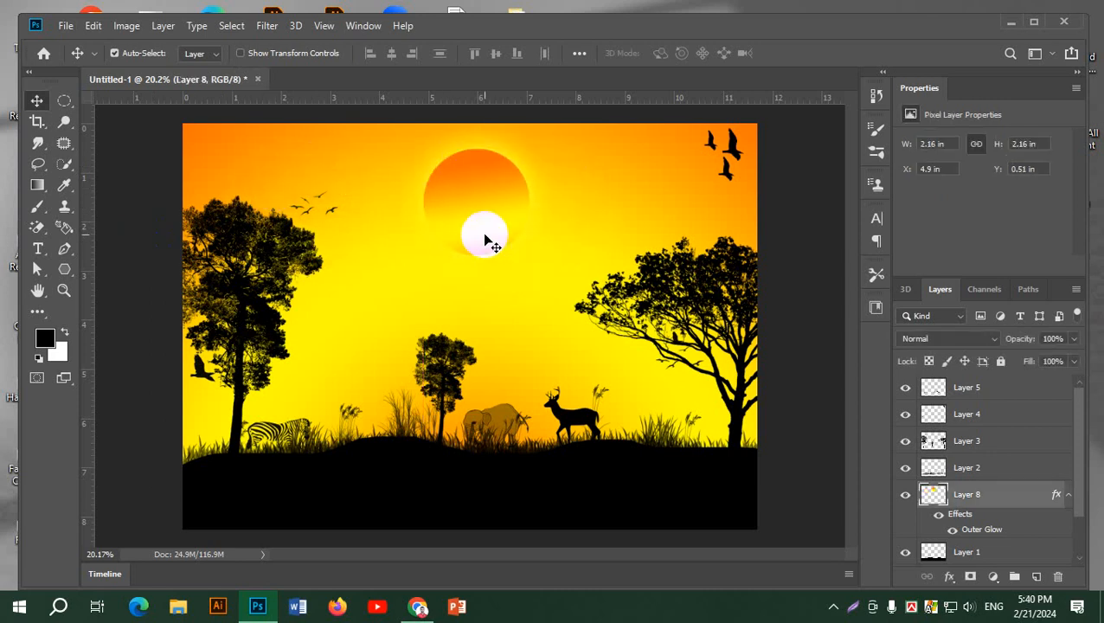
pyautogui.press('Delete')
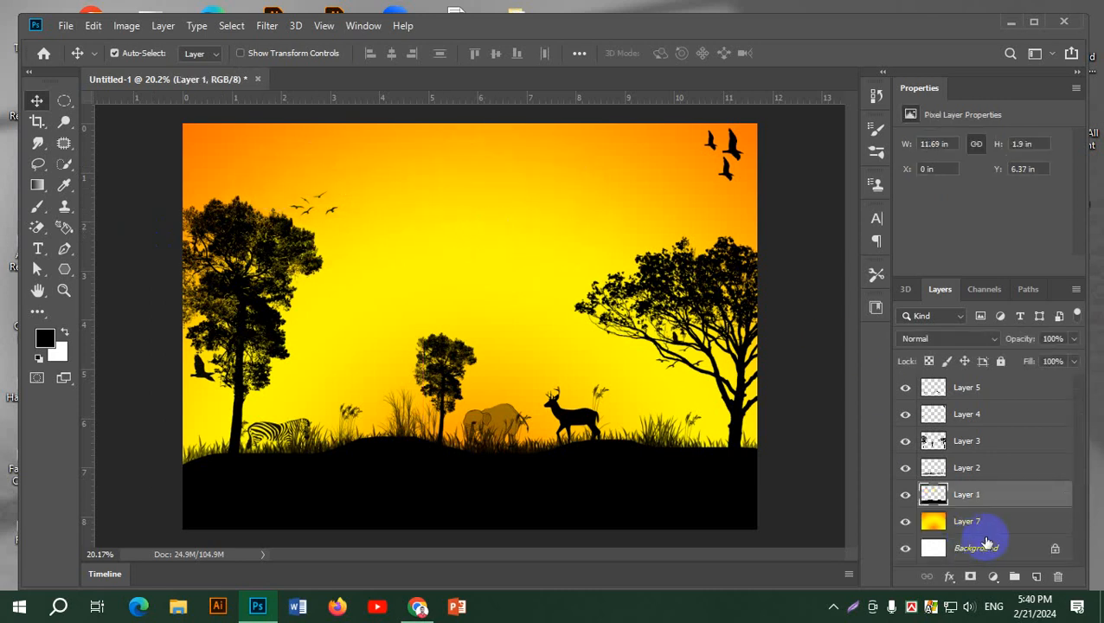
# Add a new layer above Layer 1 and draw a circular selection about 2 in across in the upper middle of the sky
pyautogui.click(1036, 577)
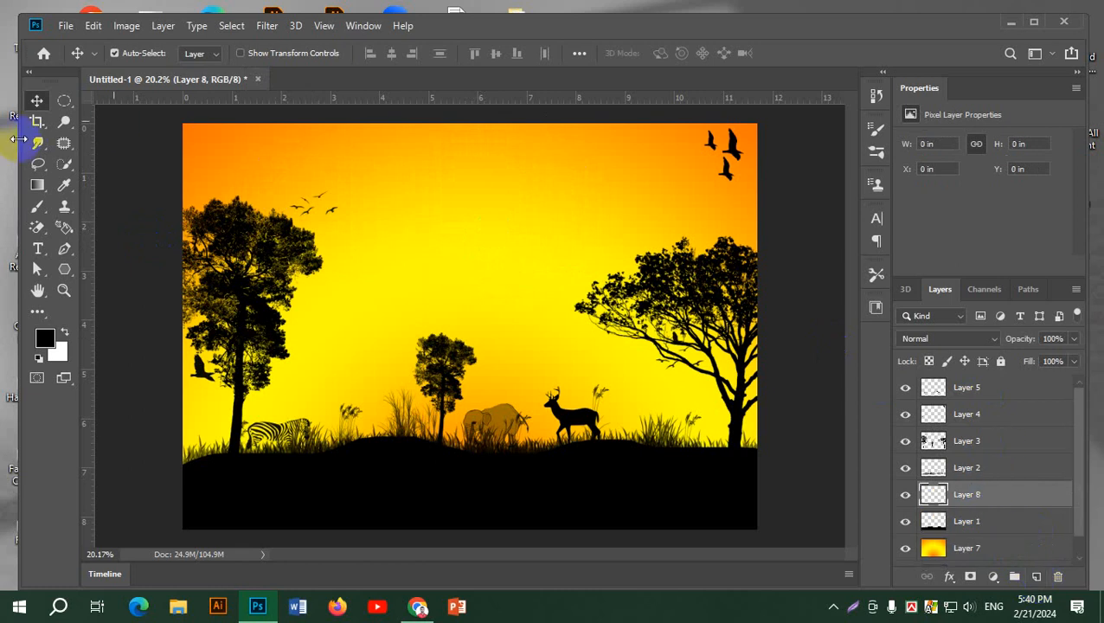
pyautogui.click(66, 101)
pyautogui.moveTo(428, 187); pyautogui.dragTo(525, 283)
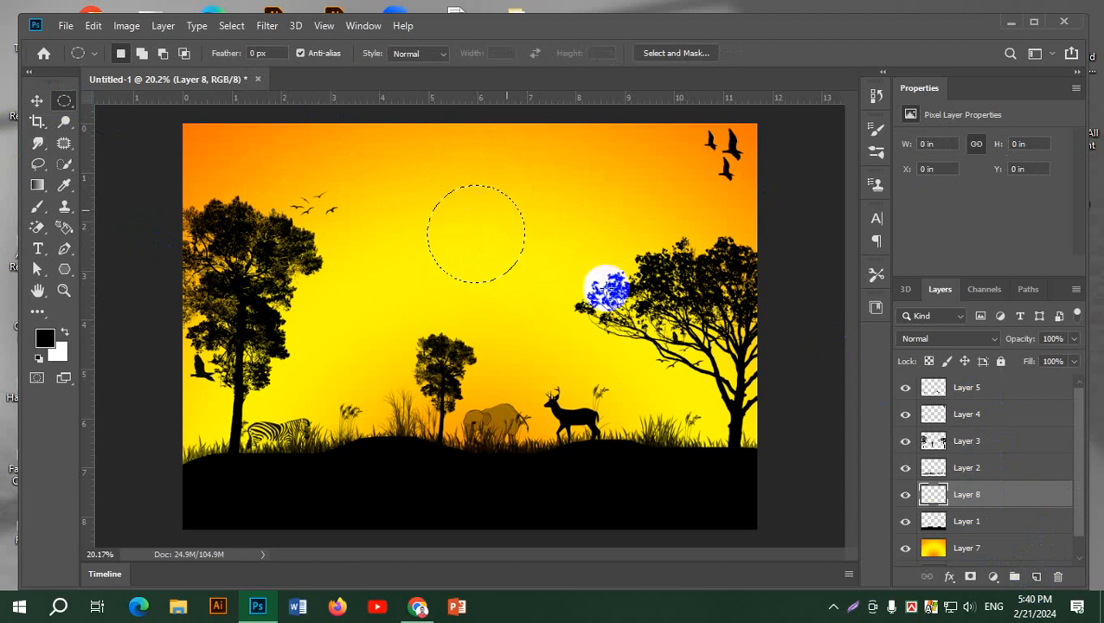
# Reduce the gradient to two colour stops, yellow at location 0% and orange at the far end
pyautogui.click(35, 184)
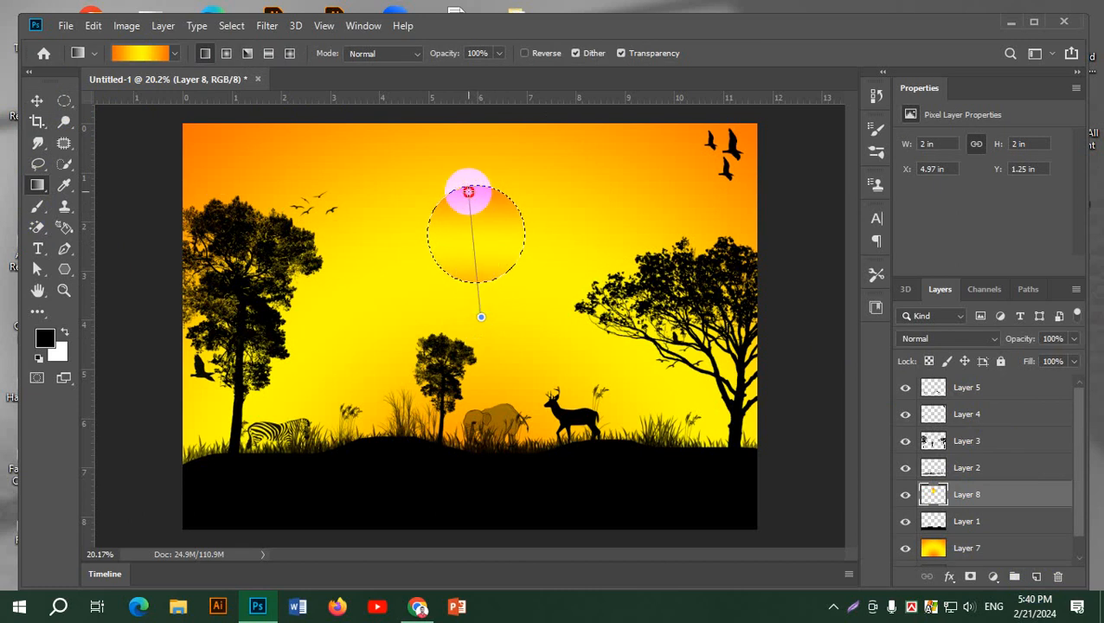
pyautogui.click(138, 53)
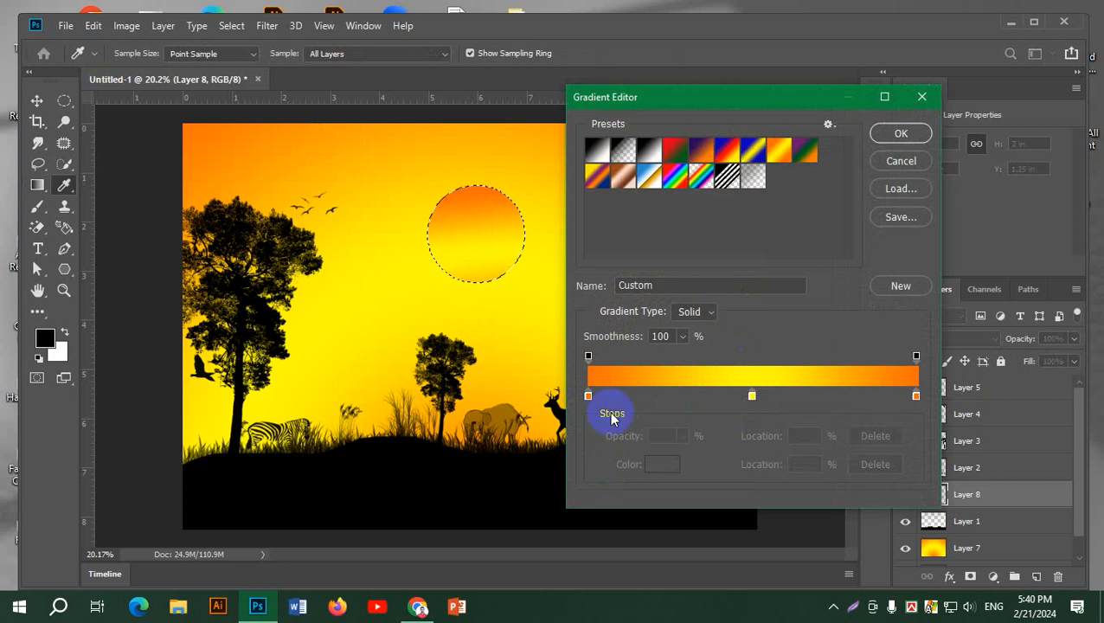
pyautogui.moveTo(590, 395); pyautogui.dragTo(597, 430)
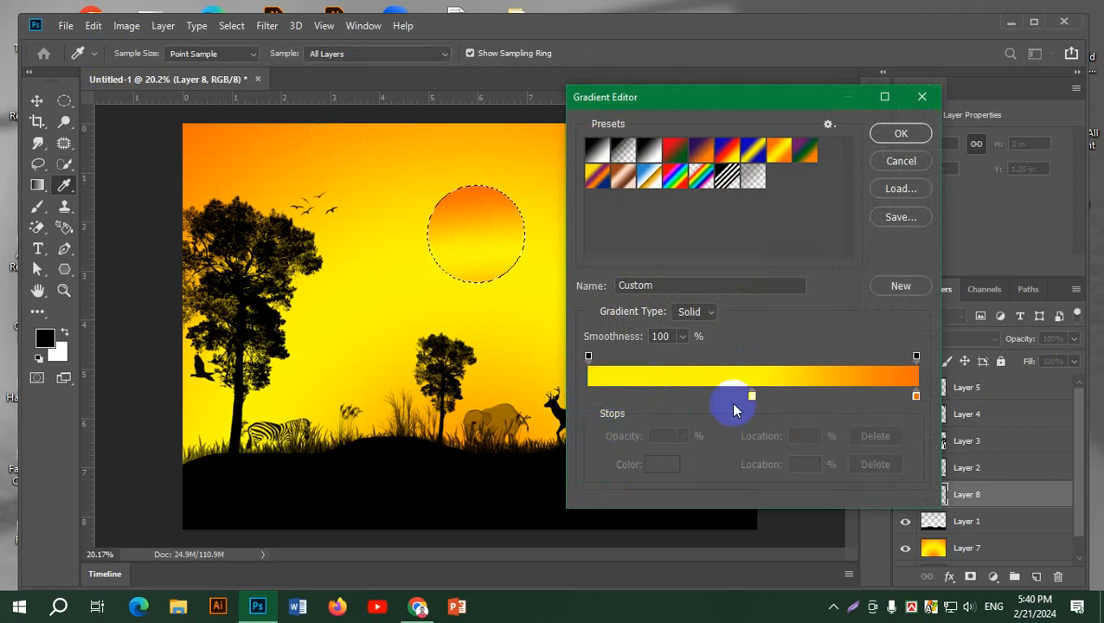
pyautogui.moveTo(752, 395); pyautogui.dragTo(588, 395)
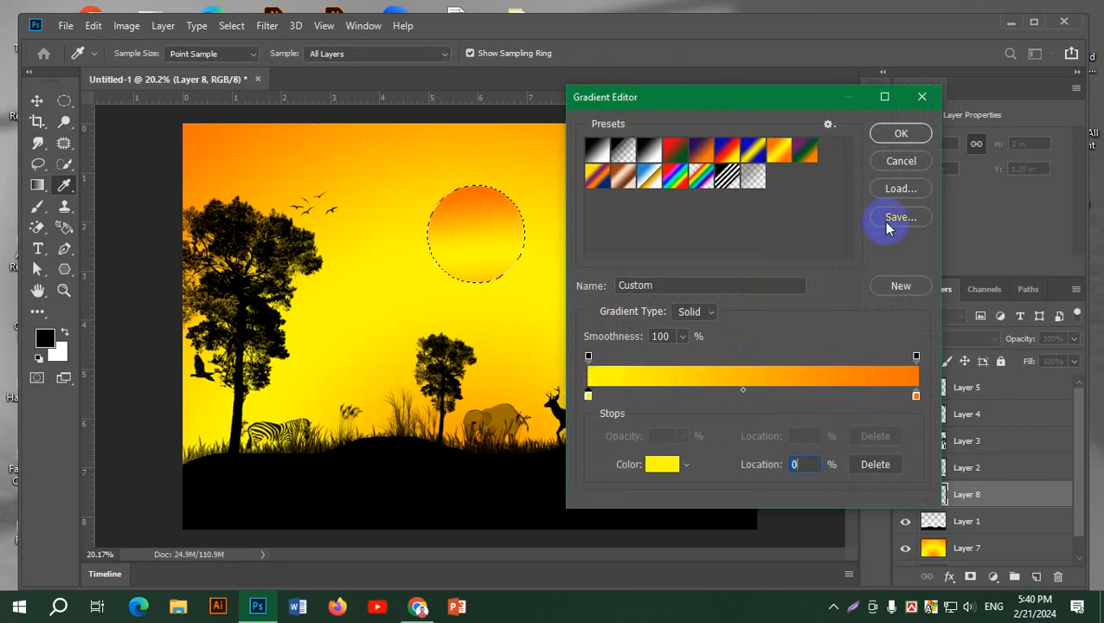
pyautogui.click(900, 133)
# Fill the circular selection with the linear gradient, running from yellow at its base to orange at its top, and deselect
pyautogui.moveTo(477, 184); pyautogui.dragTo(476, 184)
pyautogui.moveTo(484, 288); pyautogui.dragTo(474, 166)
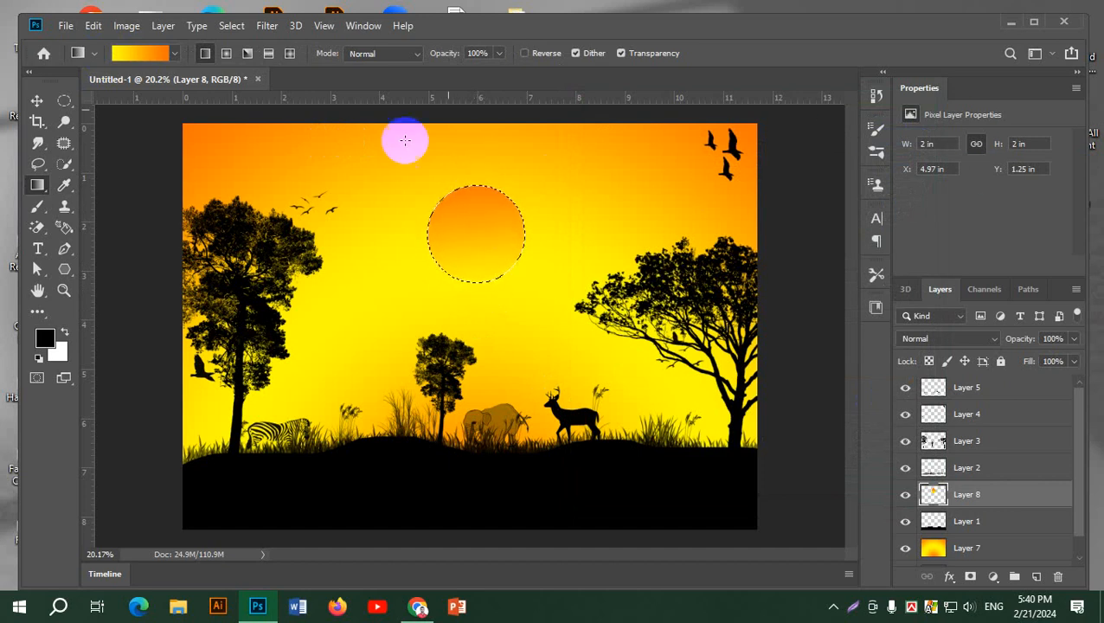
pyautogui.hotkey('ctrl', 'd')
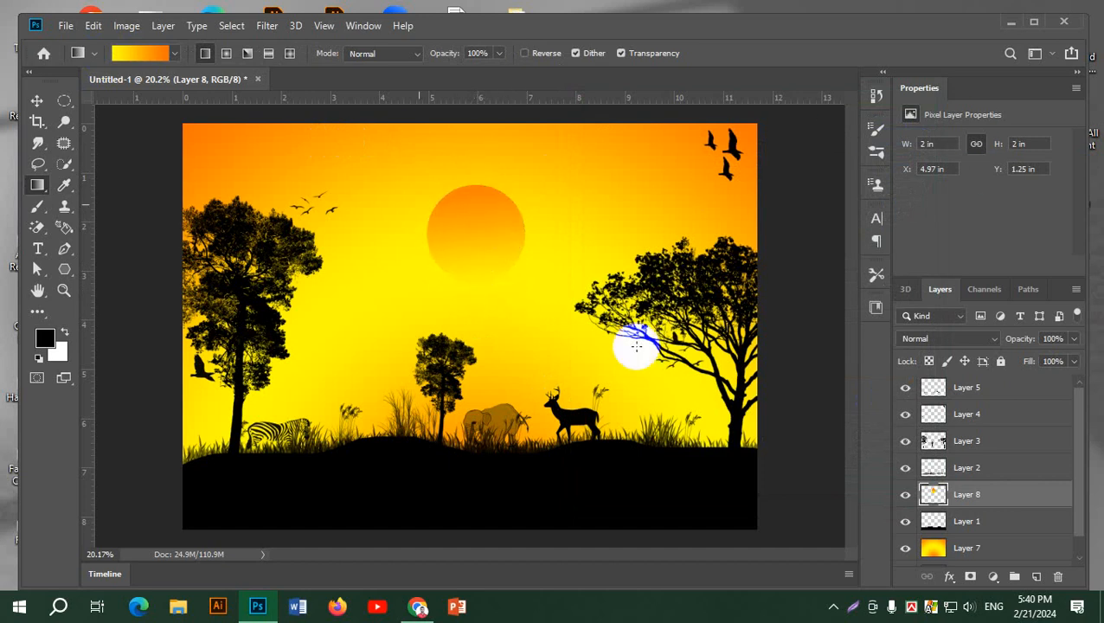
# Add an Outer Glow to the sun on Layer 8 with a size of 161 px and apply the layer style
pyautogui.doubleClick(1056, 497)
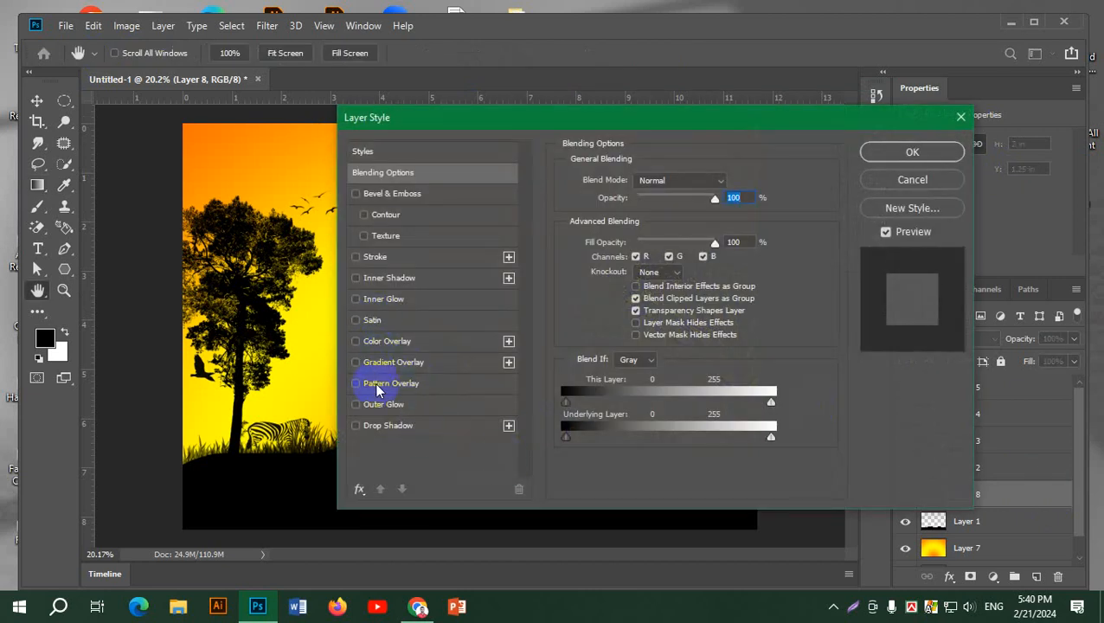
pyautogui.click(385, 406)
pyautogui.moveTo(512, 121); pyautogui.dragTo(801, 101)
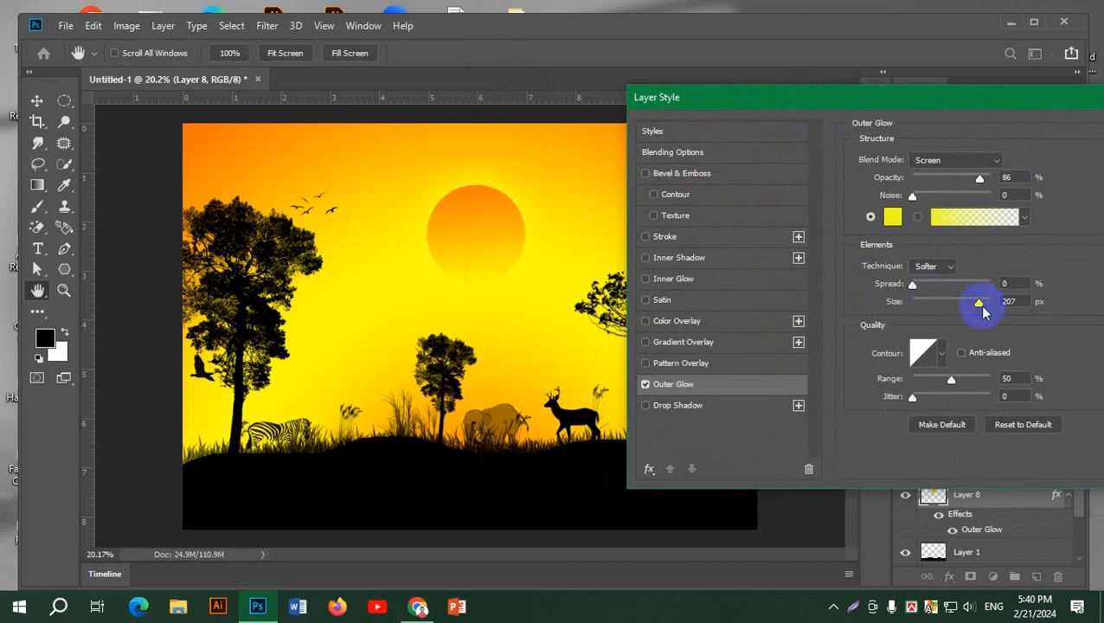
pyautogui.moveTo(978, 304)
pyautogui.mouseDown()
pyautogui.moveTo(916, 300)
pyautogui.moveTo(965, 302)
pyautogui.mouseUp()
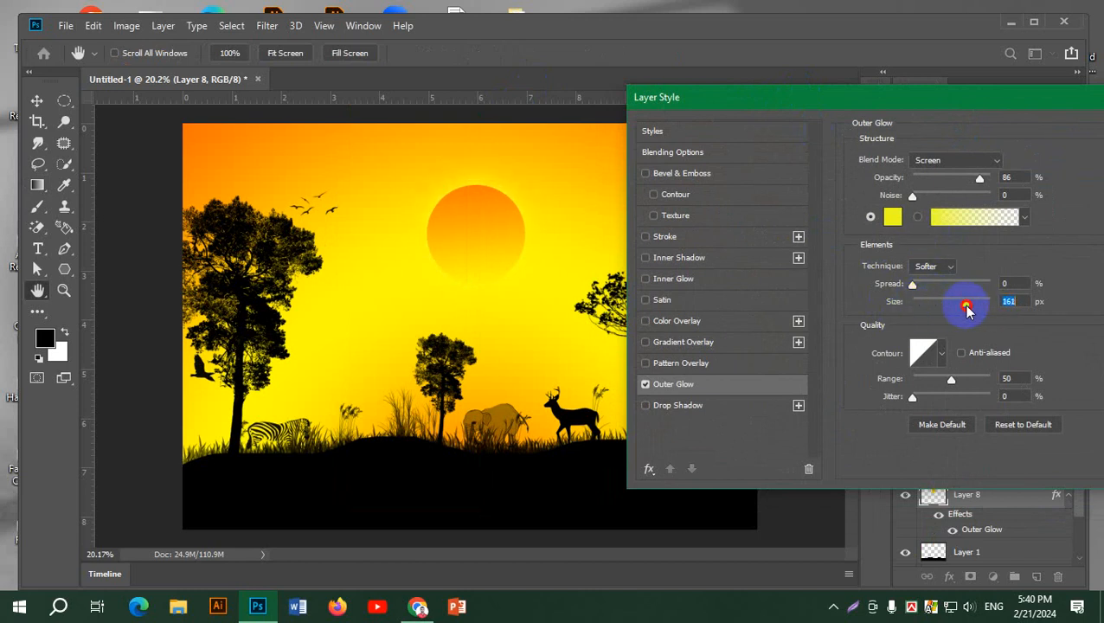
pyautogui.moveTo(980, 103); pyautogui.dragTo(826, 121)
pyautogui.click(1045, 144)
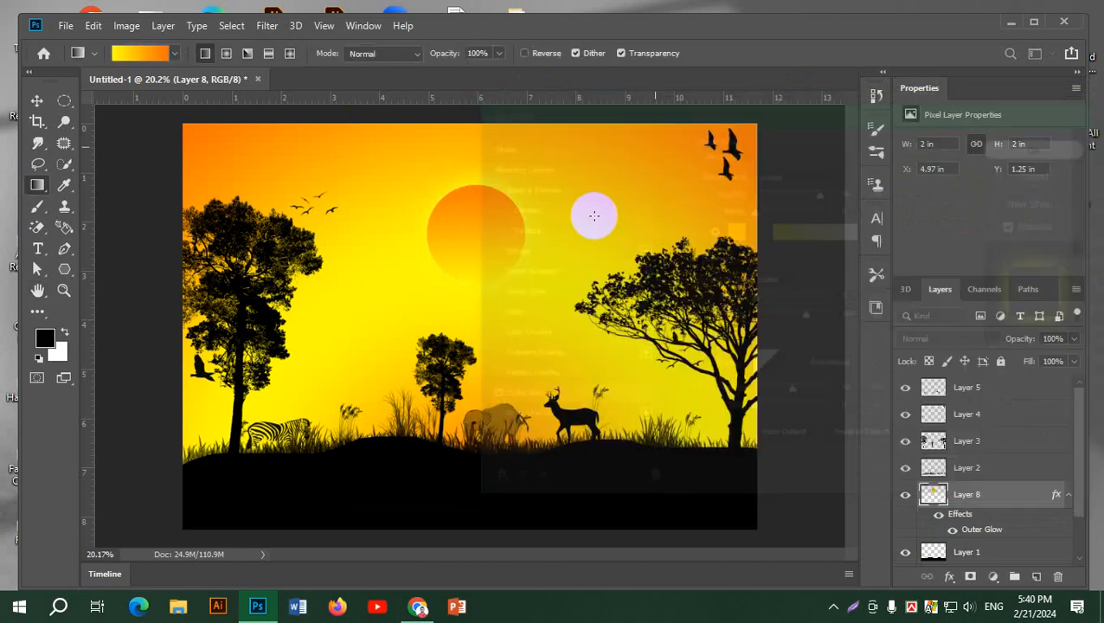
# Move the sun partly behind the left tree's crown, framing the small flock of birds, and deselect its layer
pyautogui.click(36, 100)
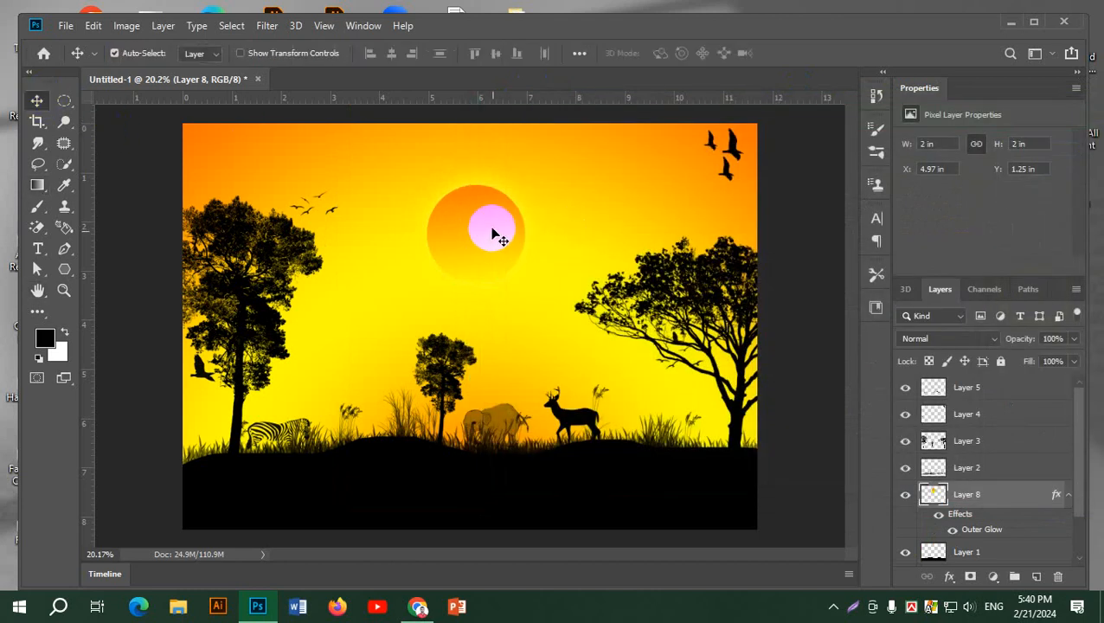
pyautogui.moveTo(493, 234); pyautogui.dragTo(301, 196)
pyautogui.click(144, 177)
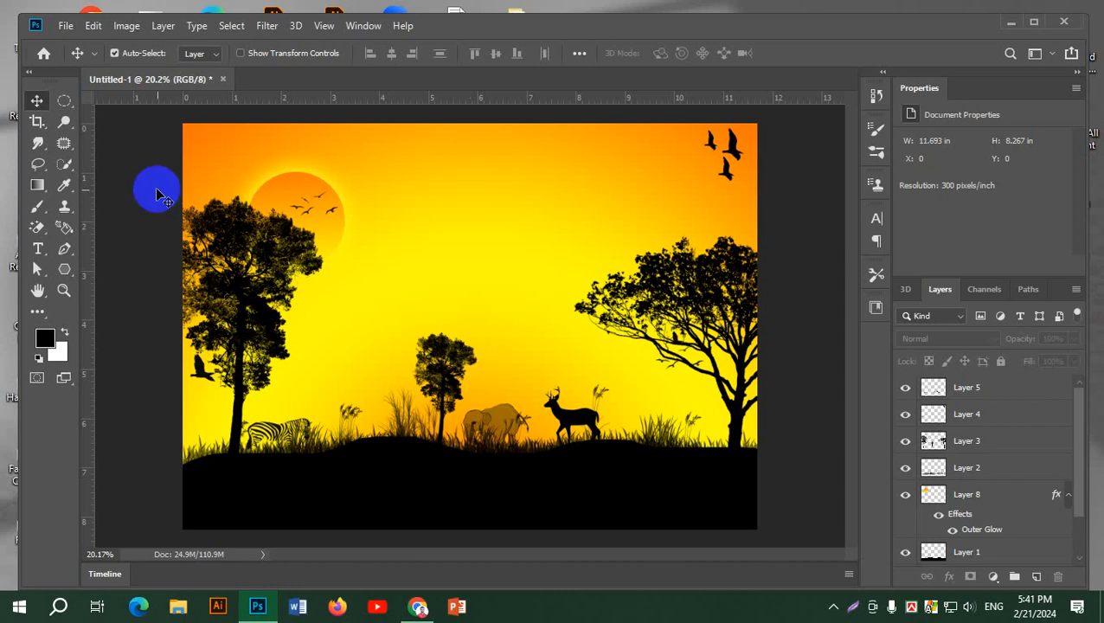
pyautogui.click(1031, 607)
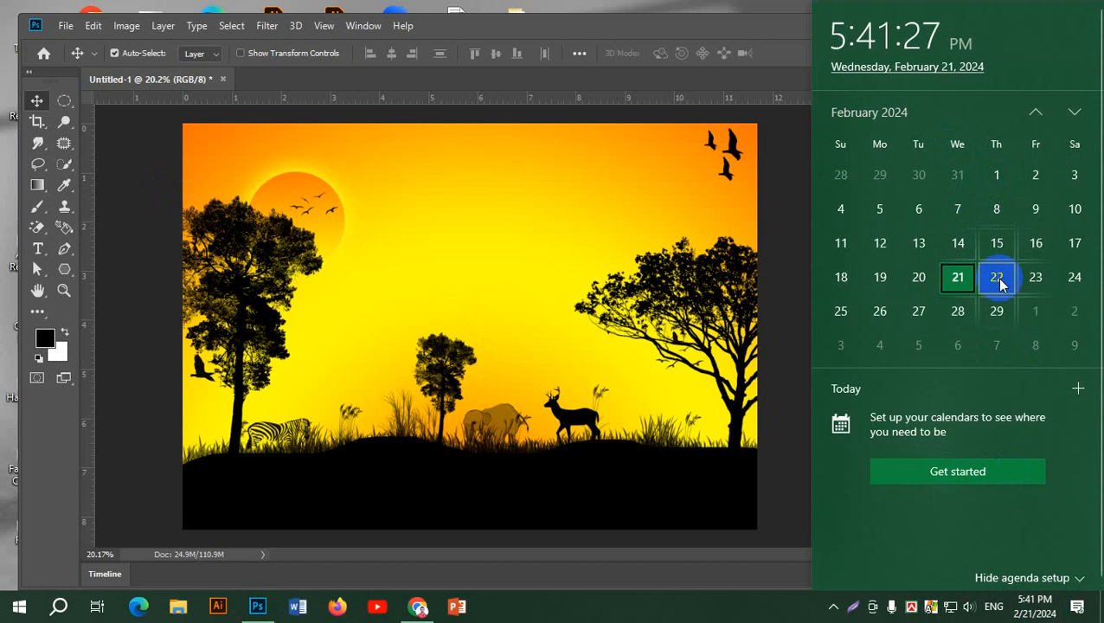
pyautogui.click(138, 143)
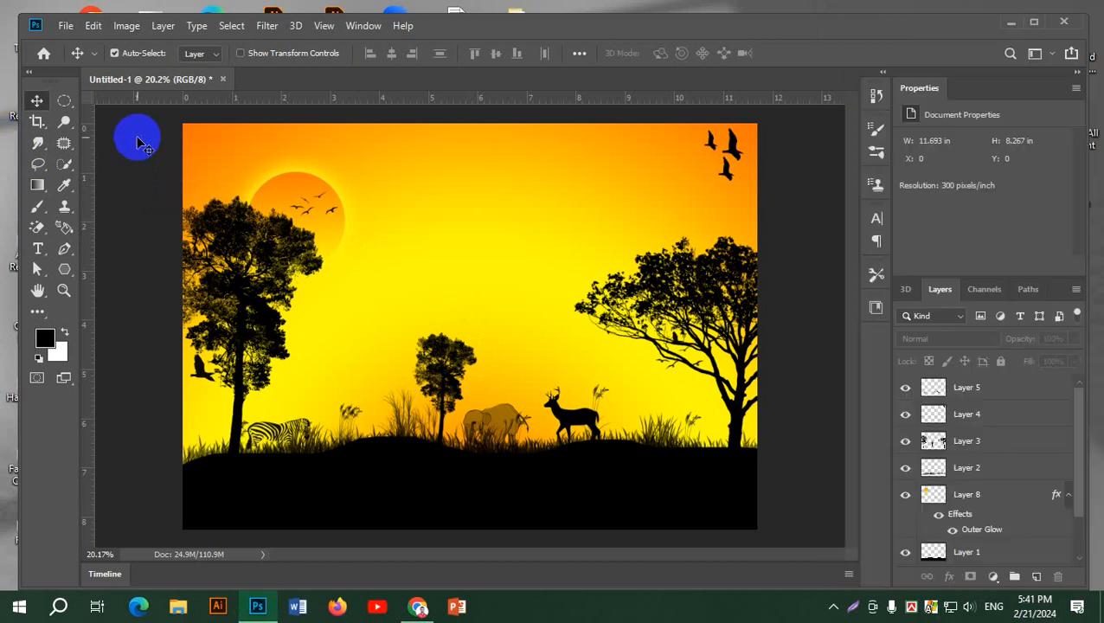